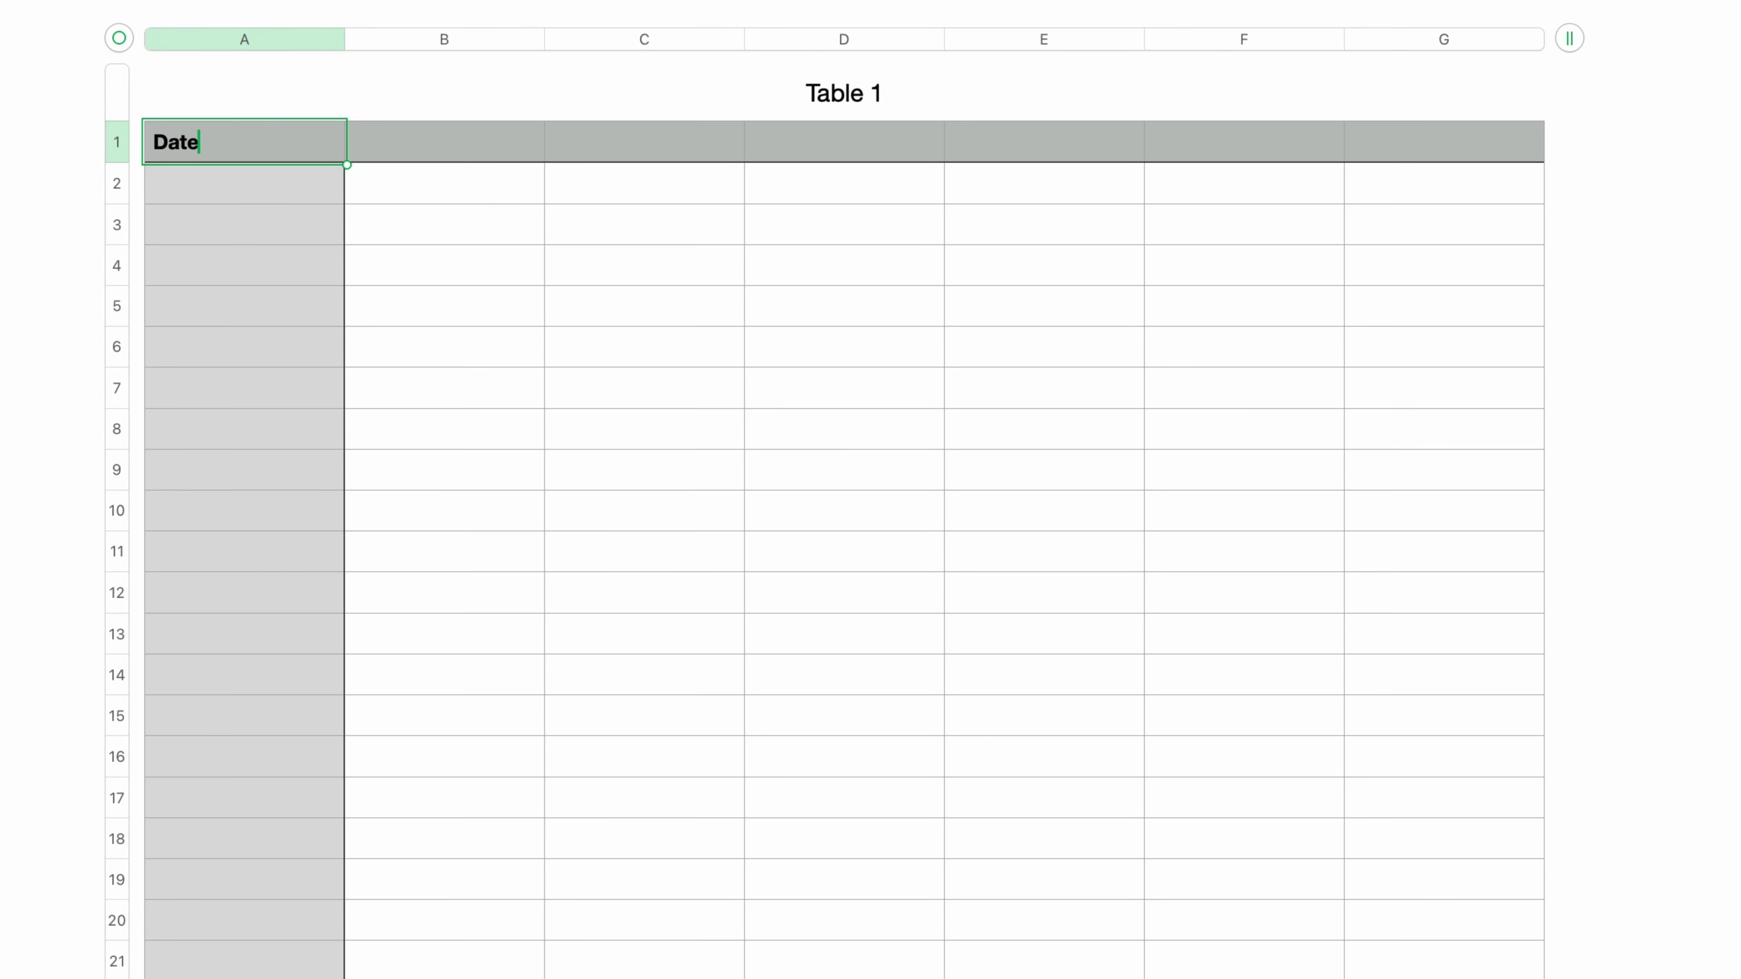
Step: Enter the header cells Log Type, Time and Details after Date
{"action": "key", "text": "Tab"}
{"action": "type", "text": "Log Type"}
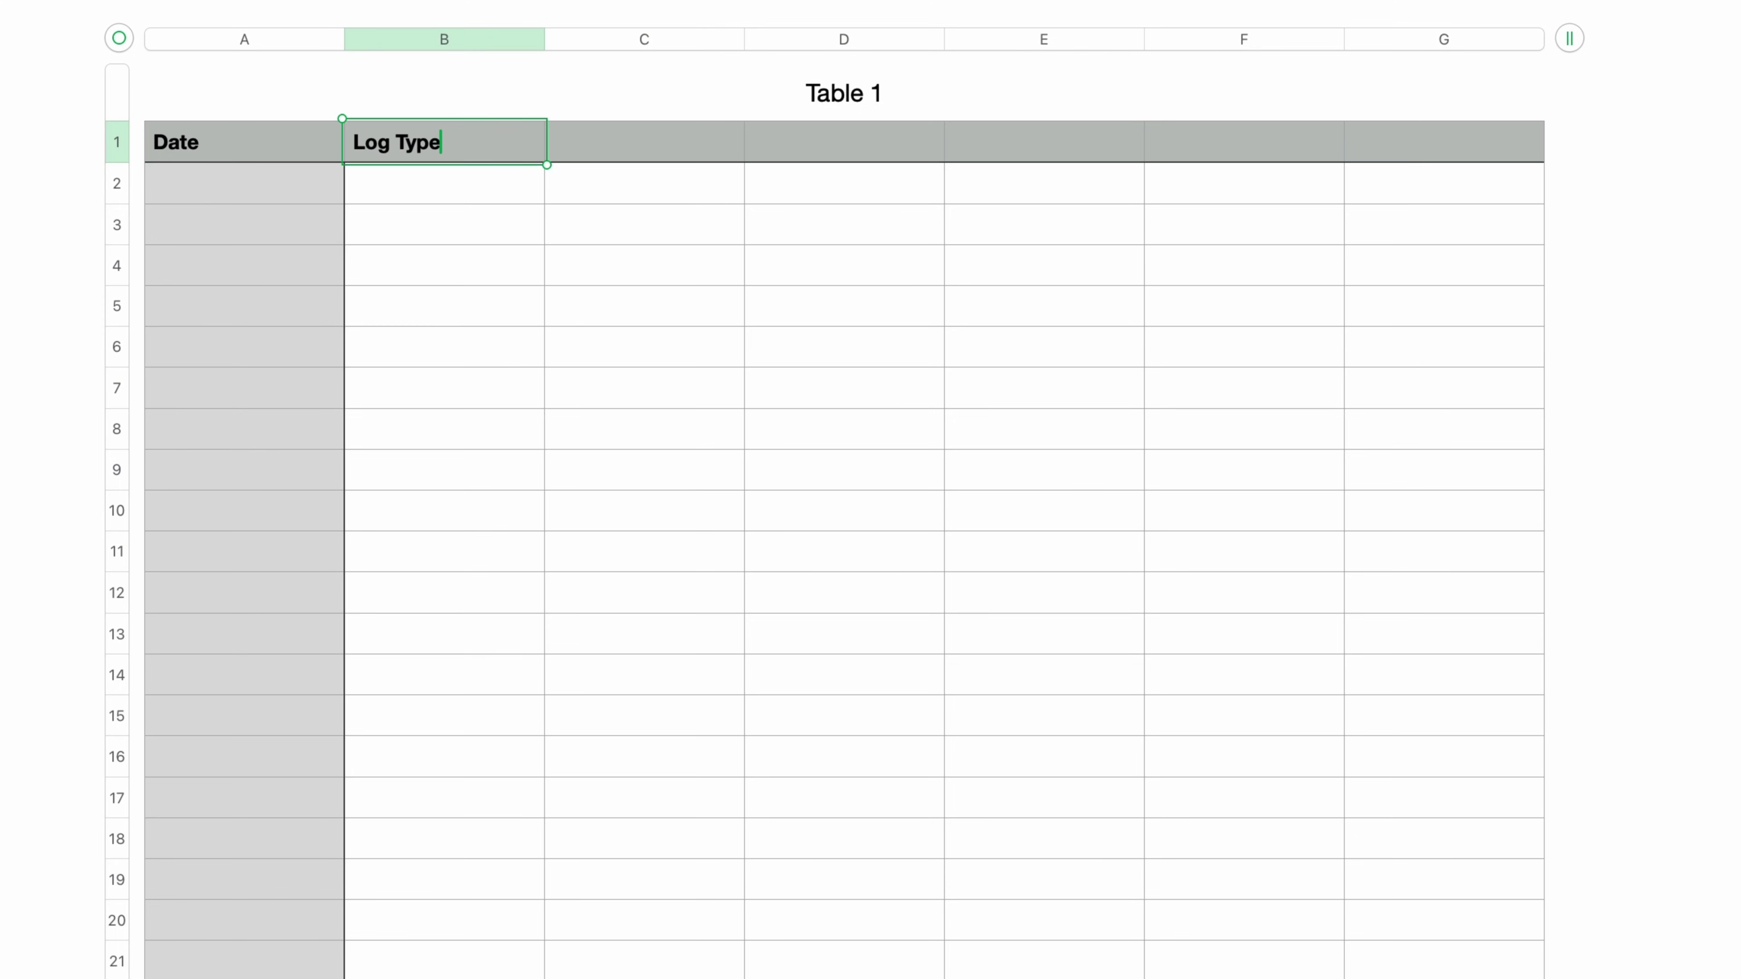
{"action": "key", "text": "Tab"}
{"action": "type", "text": "Time"}
{"action": "key", "text": "Tab"}
{"action": "type", "text": "Details"}
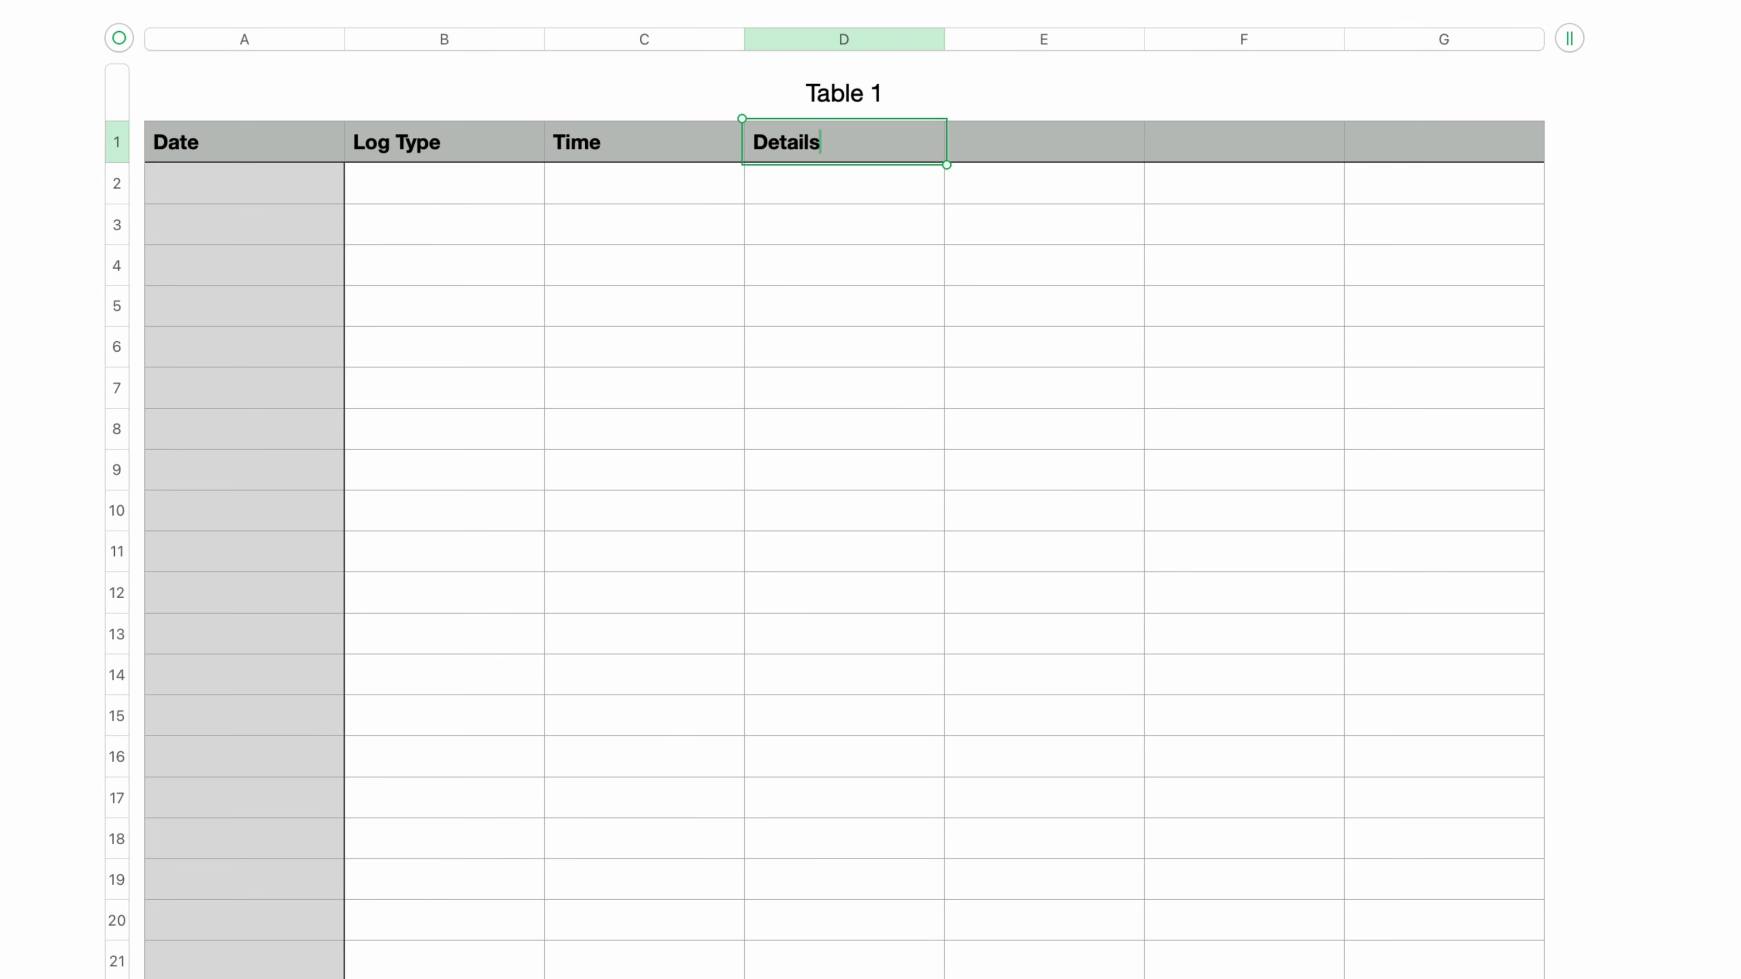
{"action": "key", "text": "Return"}
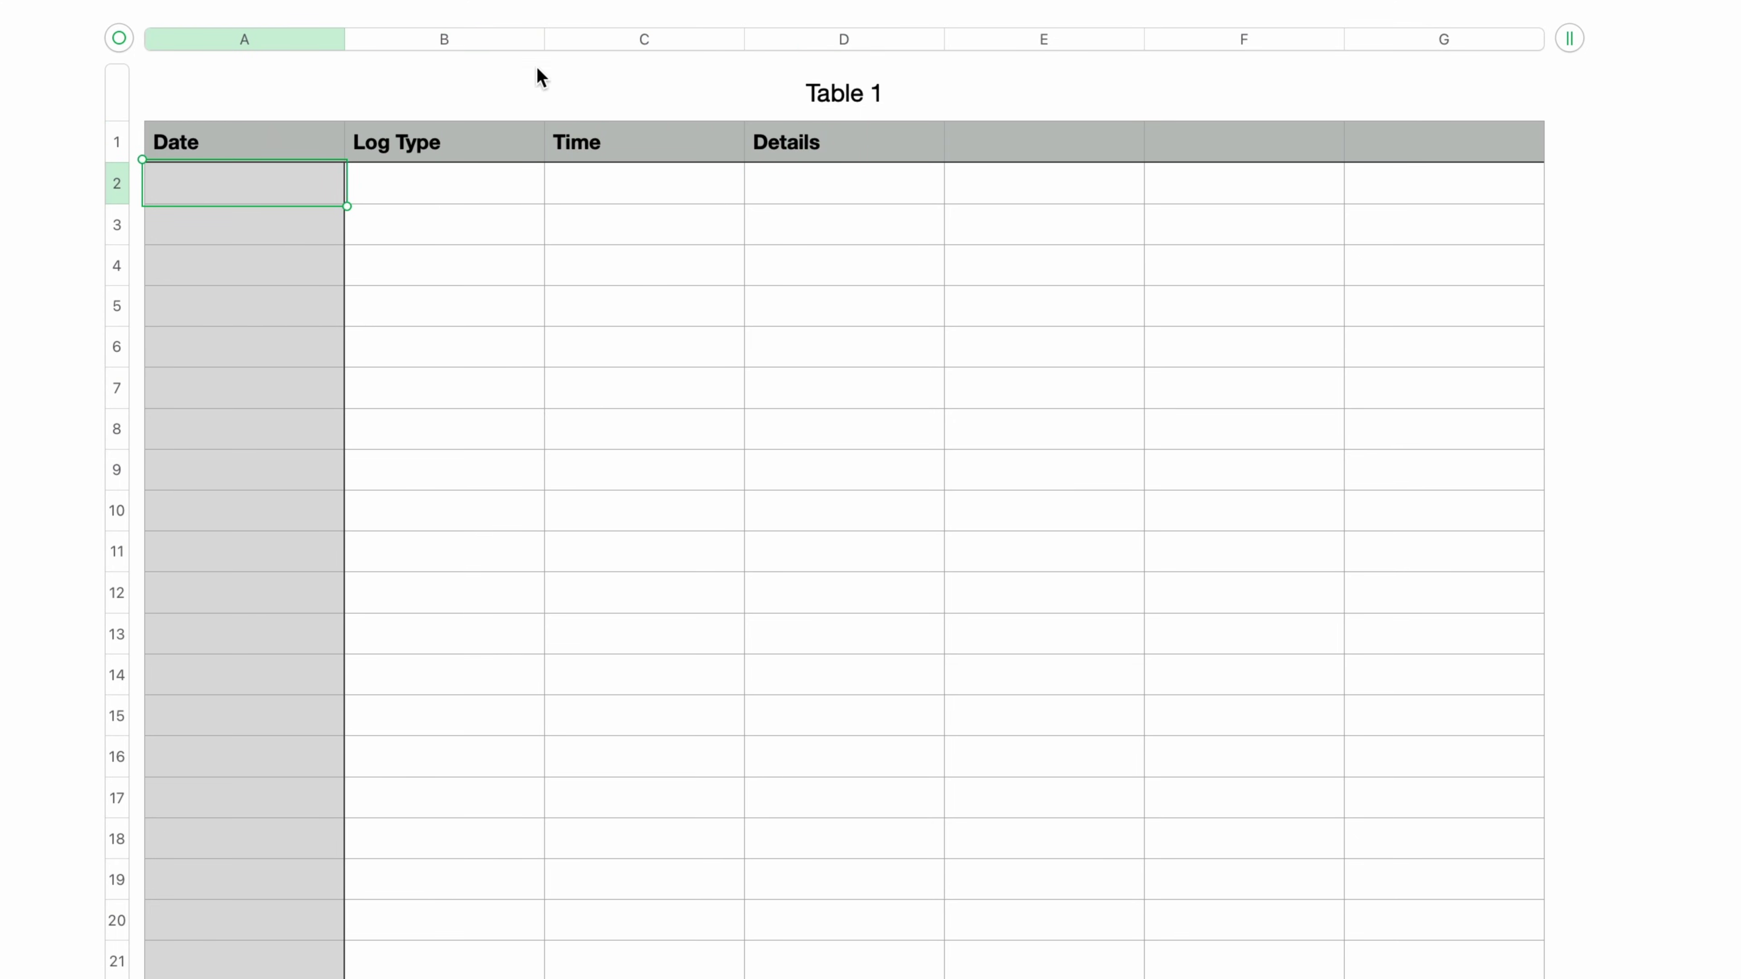
Step: Delete the empty columns E–G and widen the Details column to 333 pt
{"action": "left_click", "coordinate": [1010, 39]}
{"action": "left_click", "coordinate": [1439, 39], "text": "shift"}
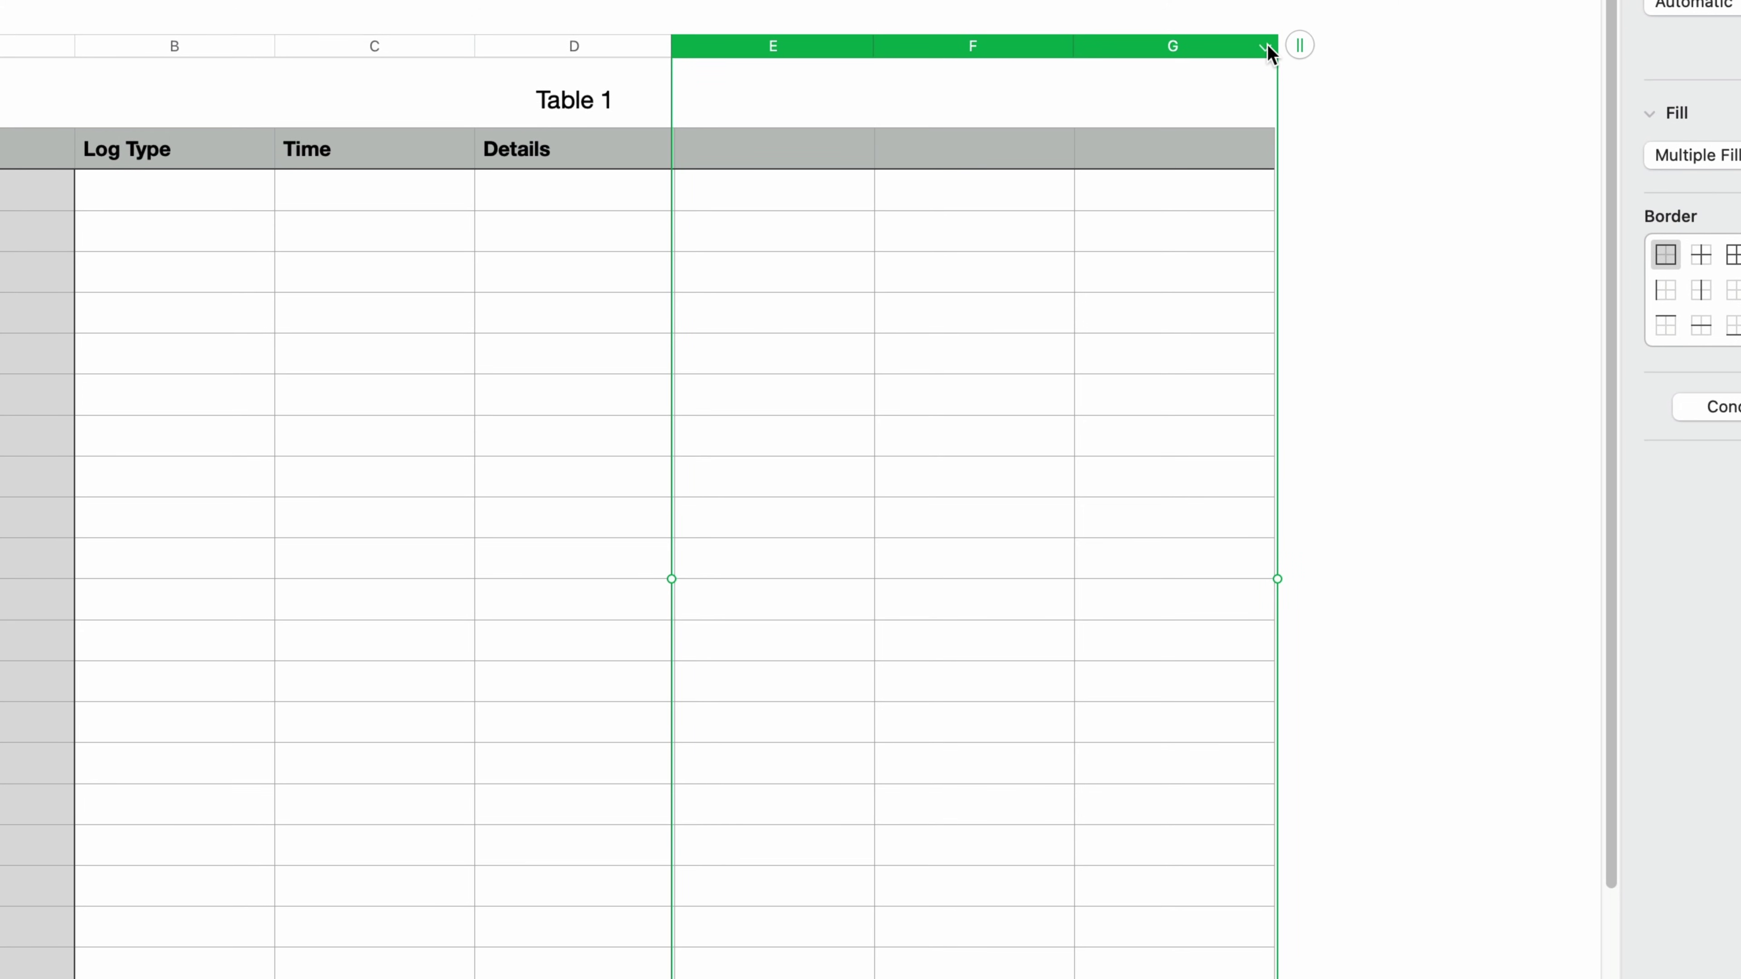
{"action": "left_click", "coordinate": [1271, 47]}
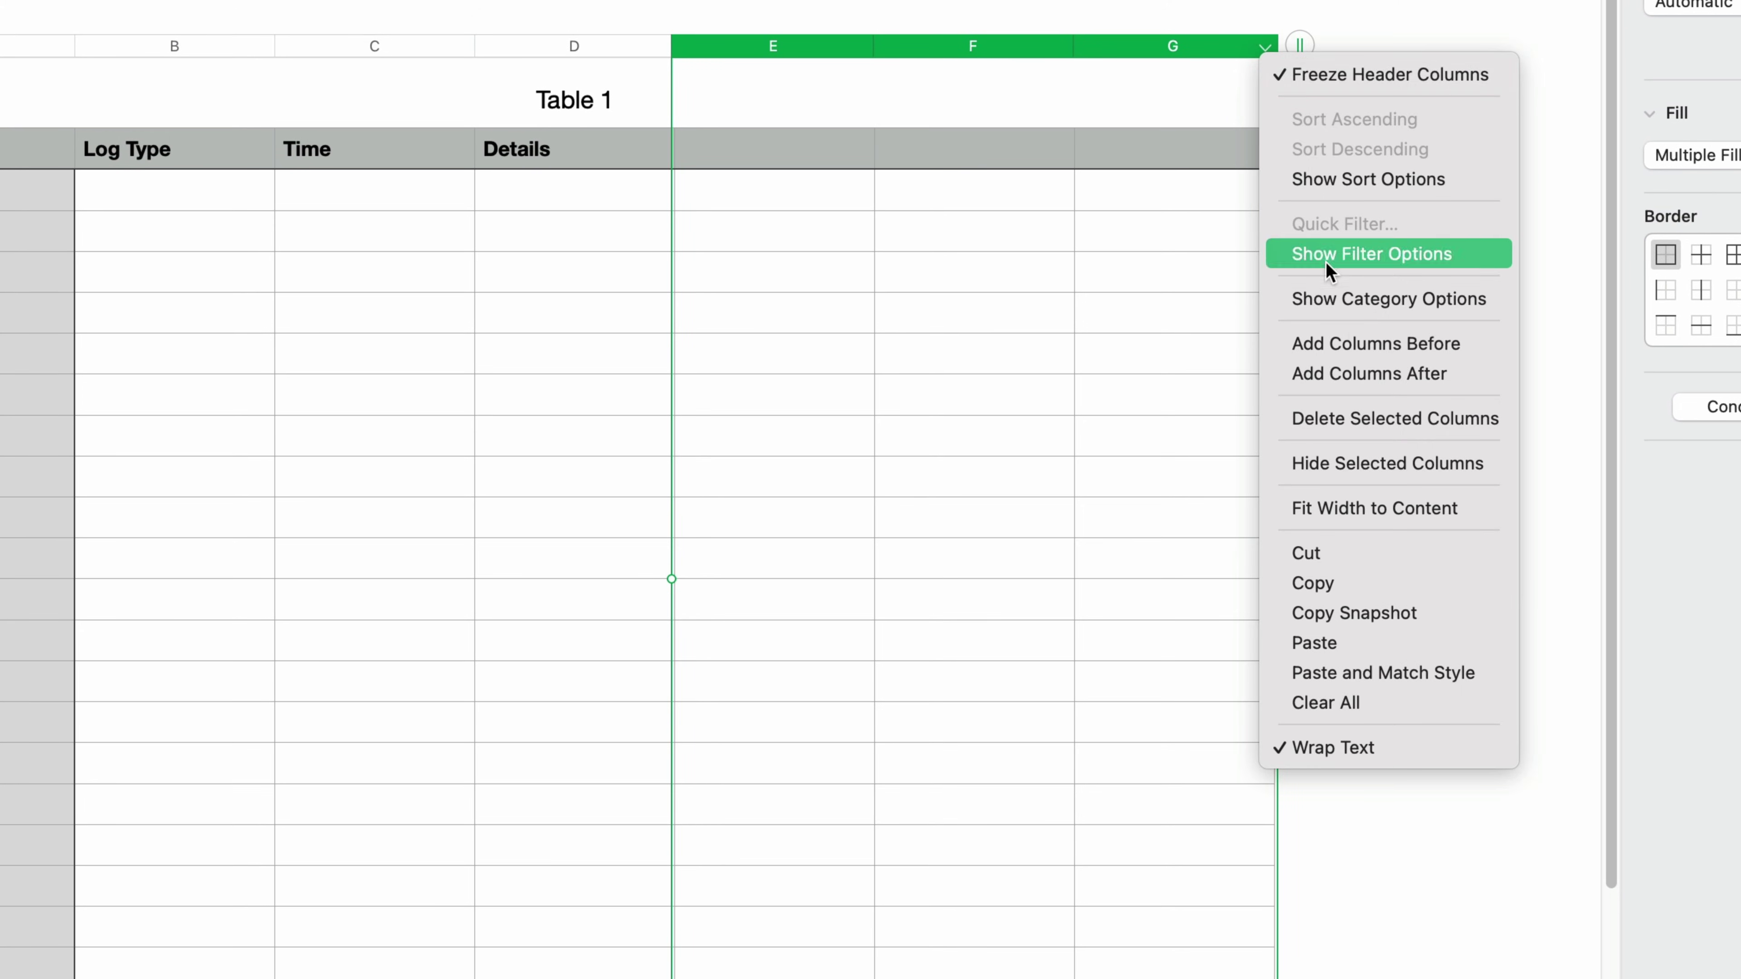
{"action": "left_click", "coordinate": [1474, 425]}
{"action": "left_click_drag", "start_coordinate": [678, 46], "coordinate": [1150, 68]}
{"action": "left_click_drag", "start_coordinate": [1460, 86], "coordinate": [1460, 85]}
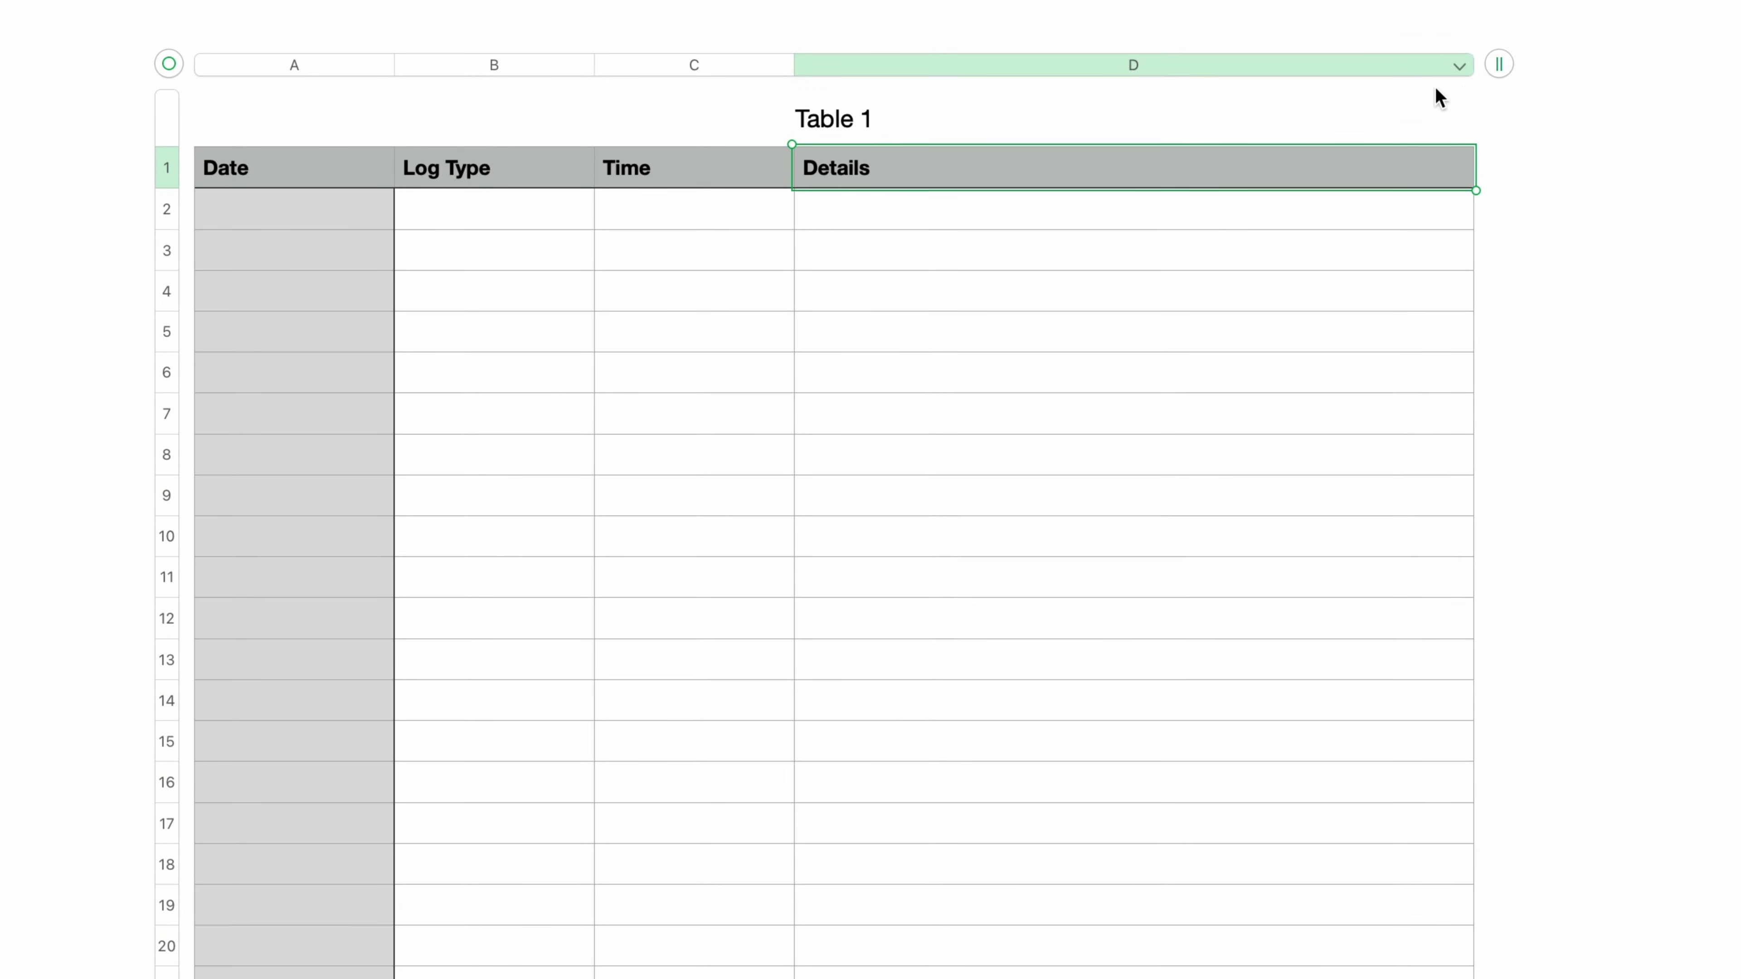
Step: Rename the table title from 'Table 1' to 'Log Sheet'
{"action": "left_click", "coordinate": [812, 117]}
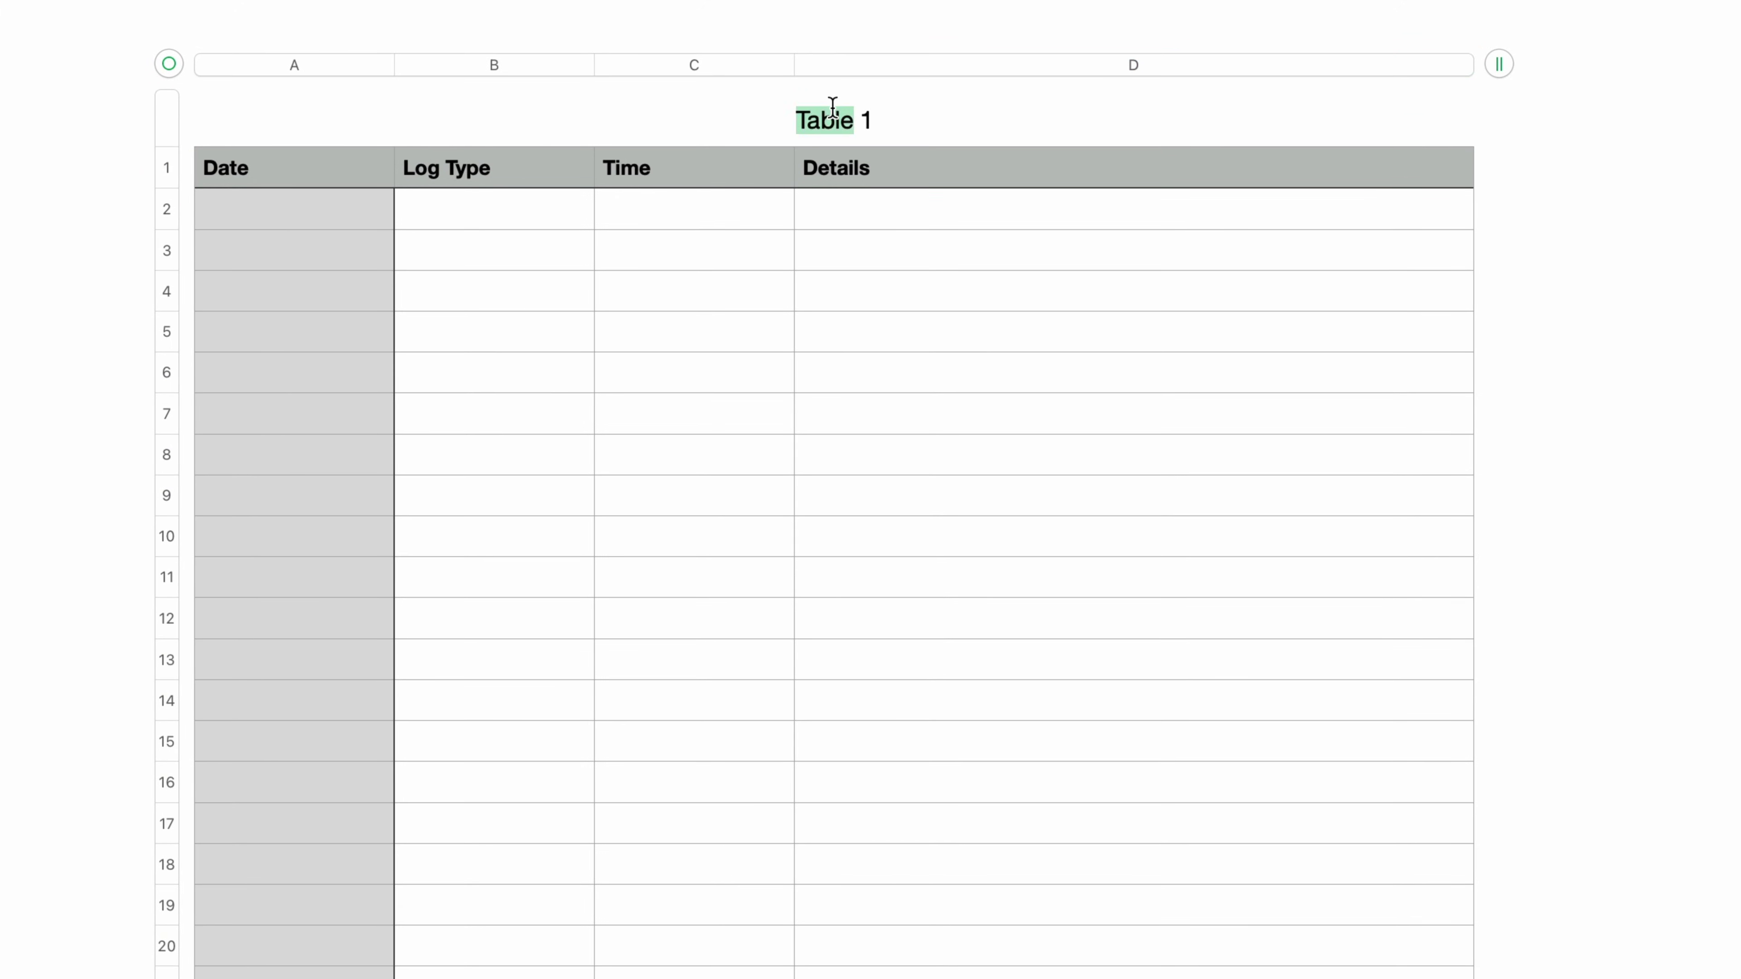
{"action": "triple_click", "coordinate": [822, 109]}
{"action": "type", "text": "Log Sheet"}
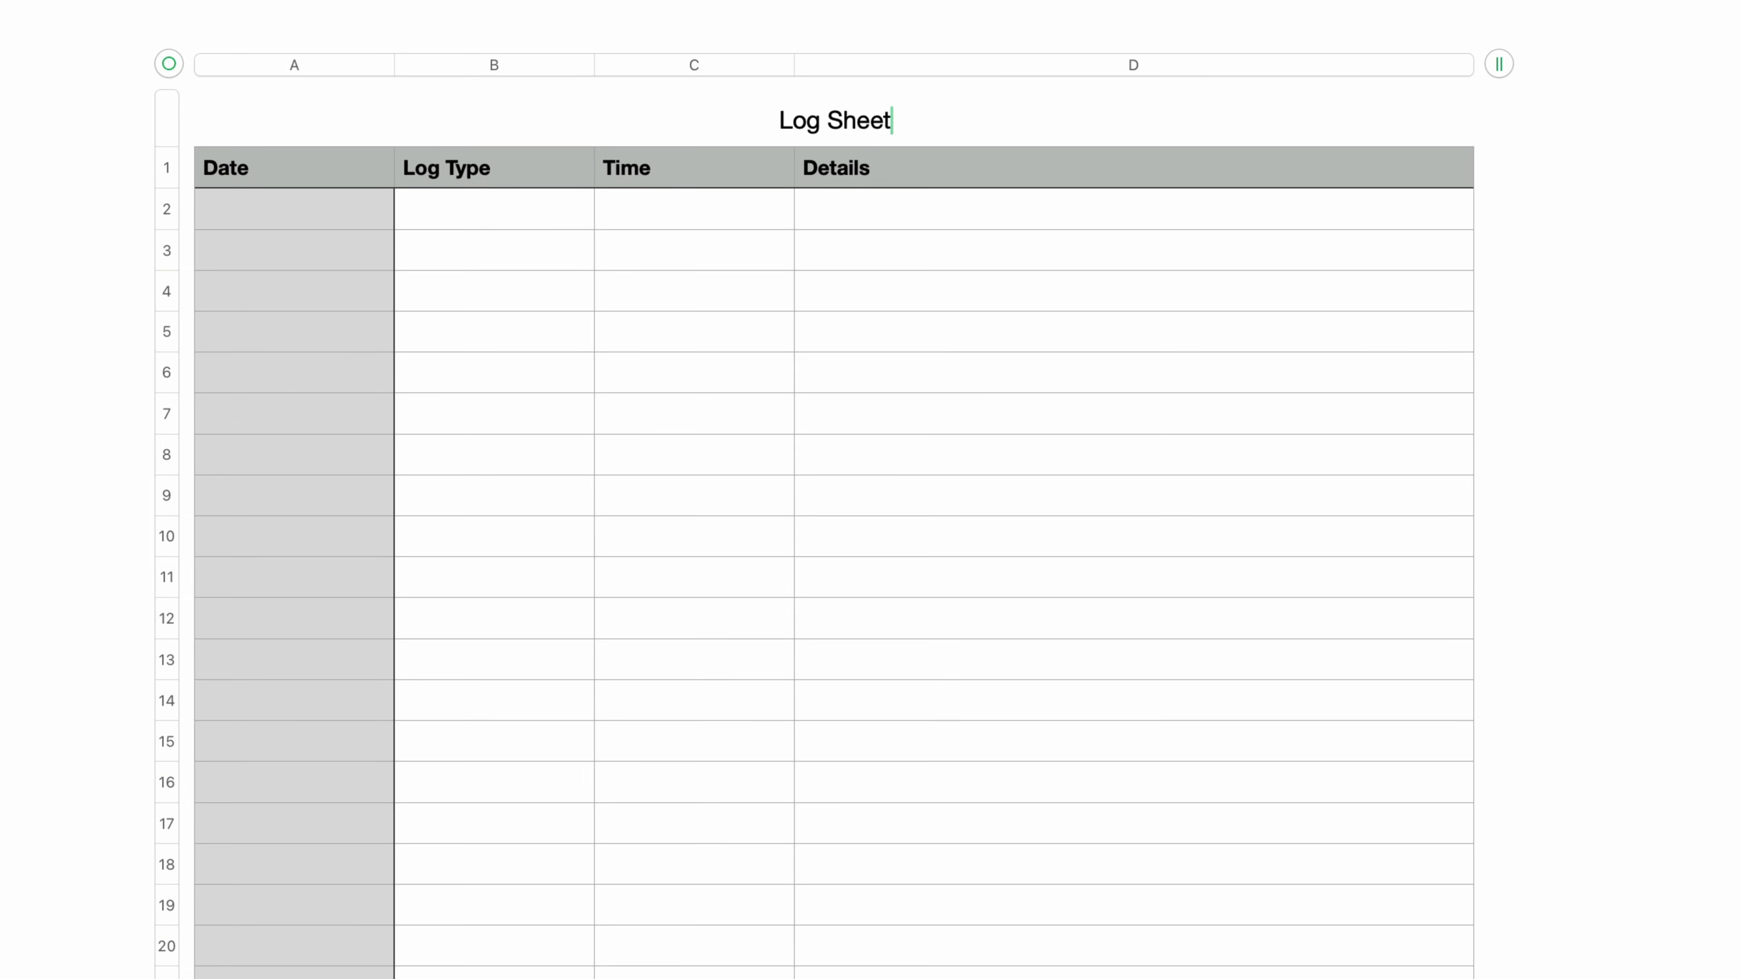
{"action": "key", "text": "Escape"}
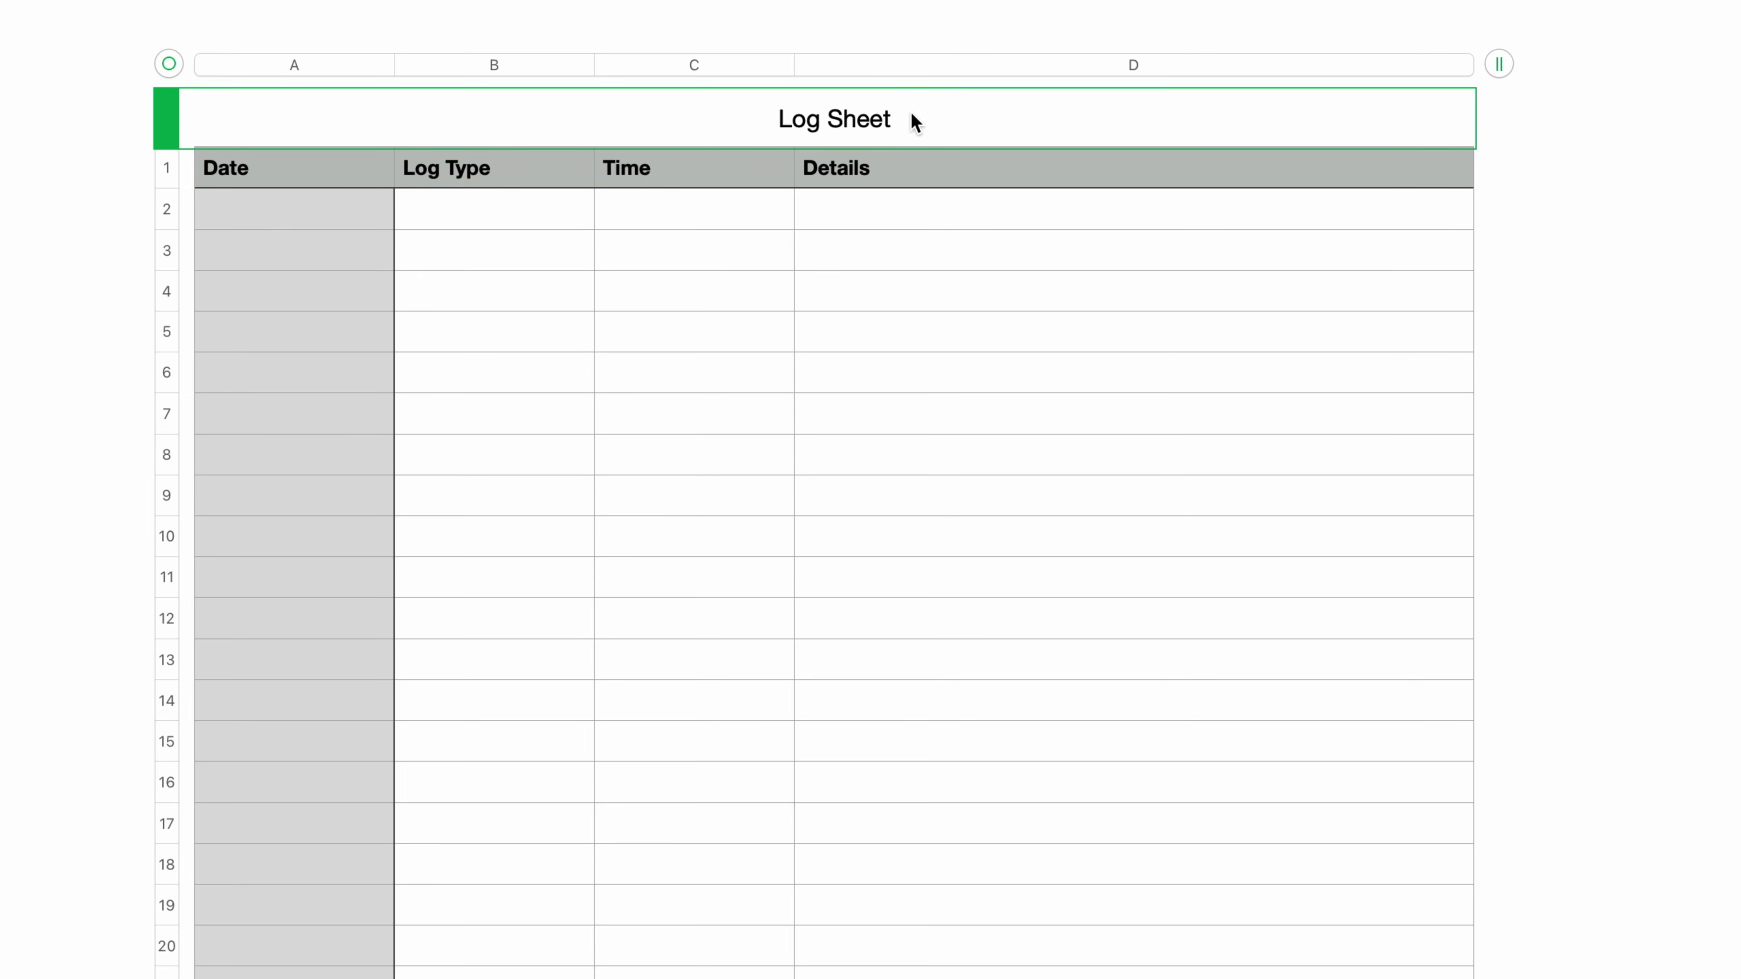
{"action": "left_click", "coordinate": [495, 206]}
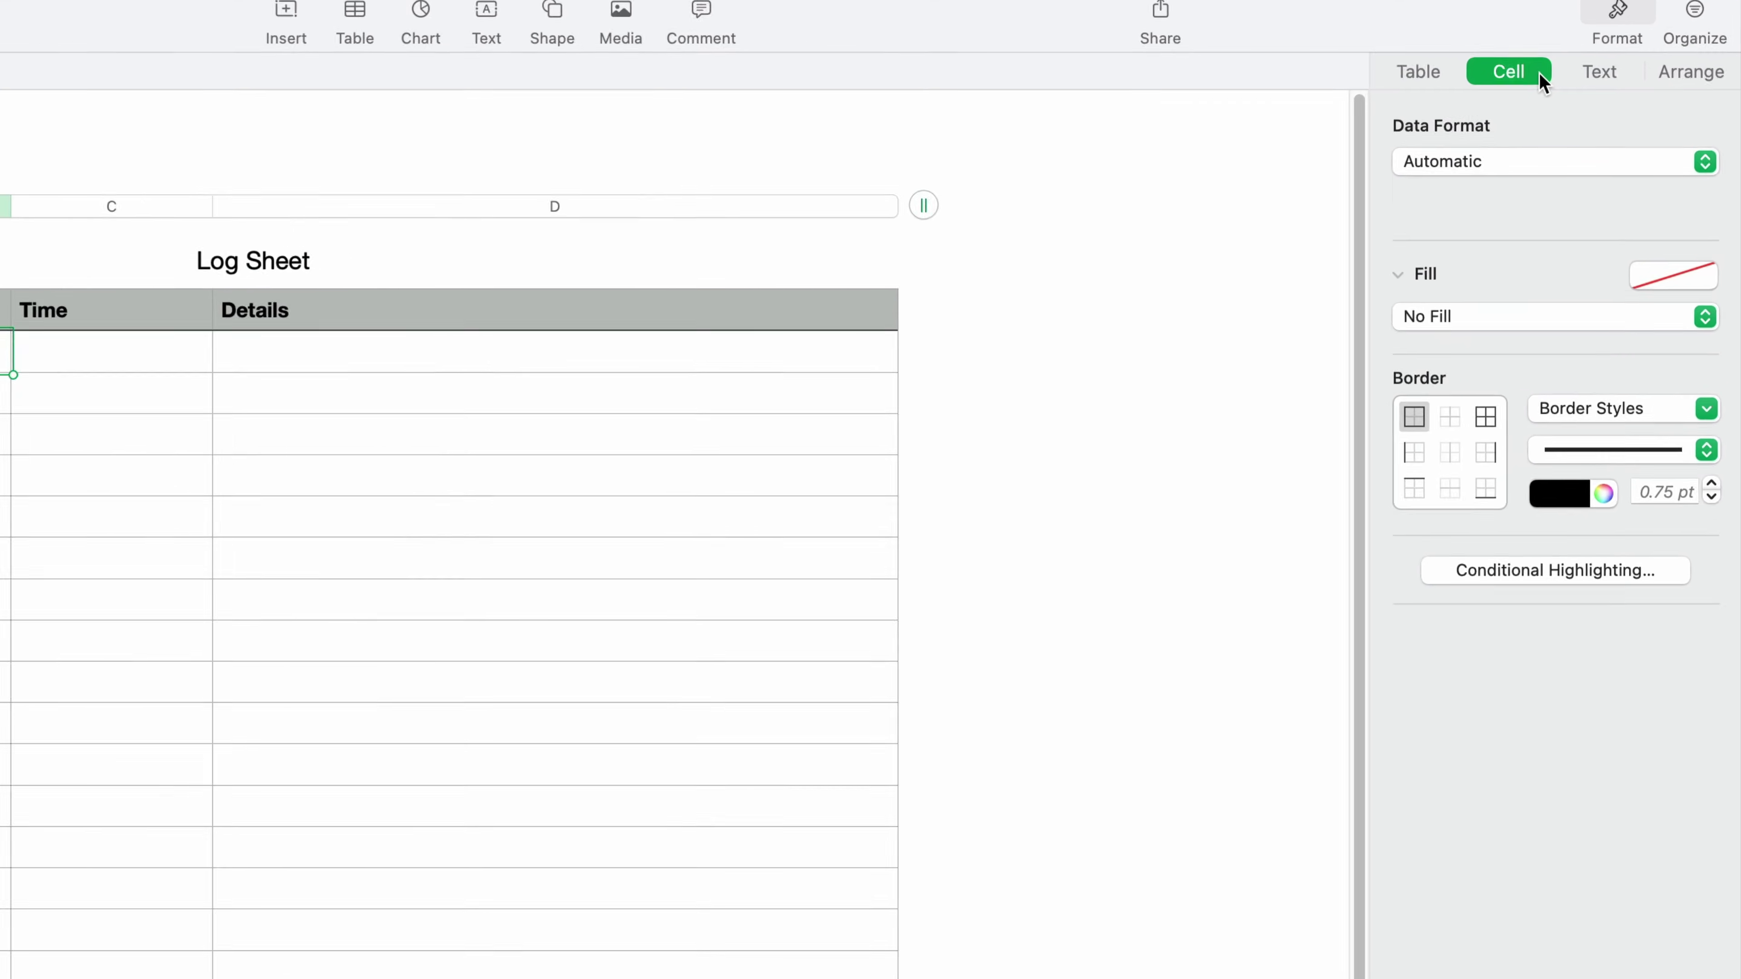
Step: Format cell B2 as a Pop-Up Menu with Item 1–3 and choose Item 2
{"action": "left_click", "coordinate": [1436, 177]}
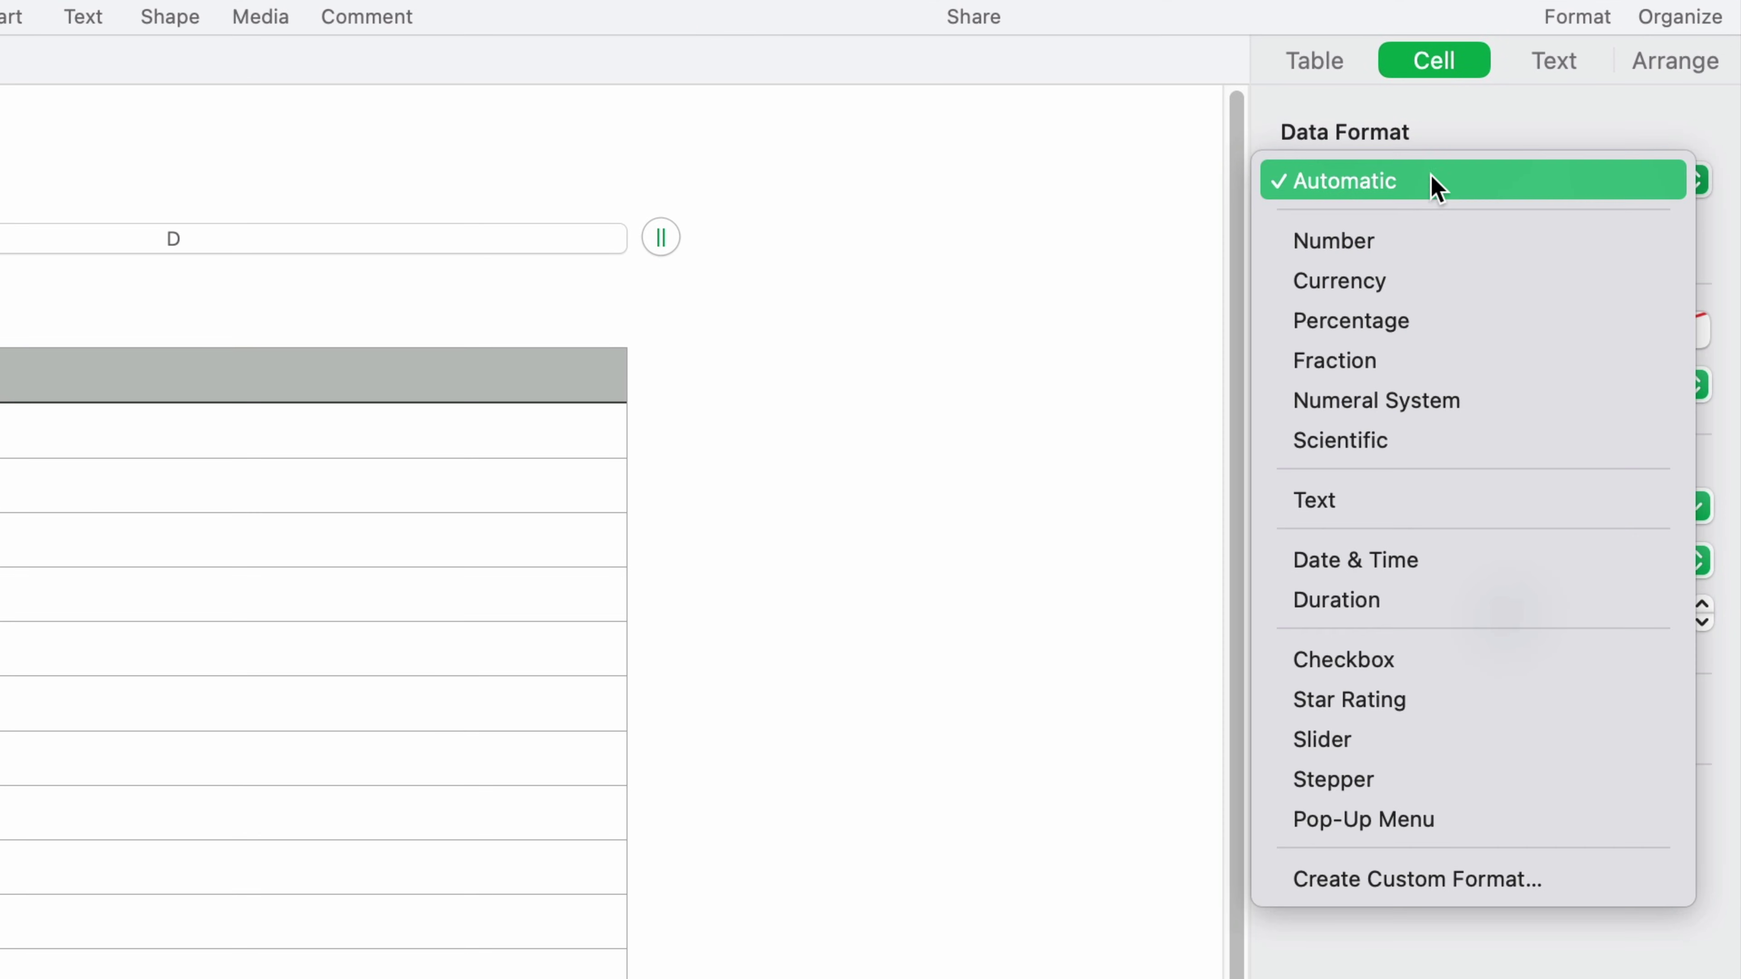
{"action": "left_click", "coordinate": [1565, 830]}
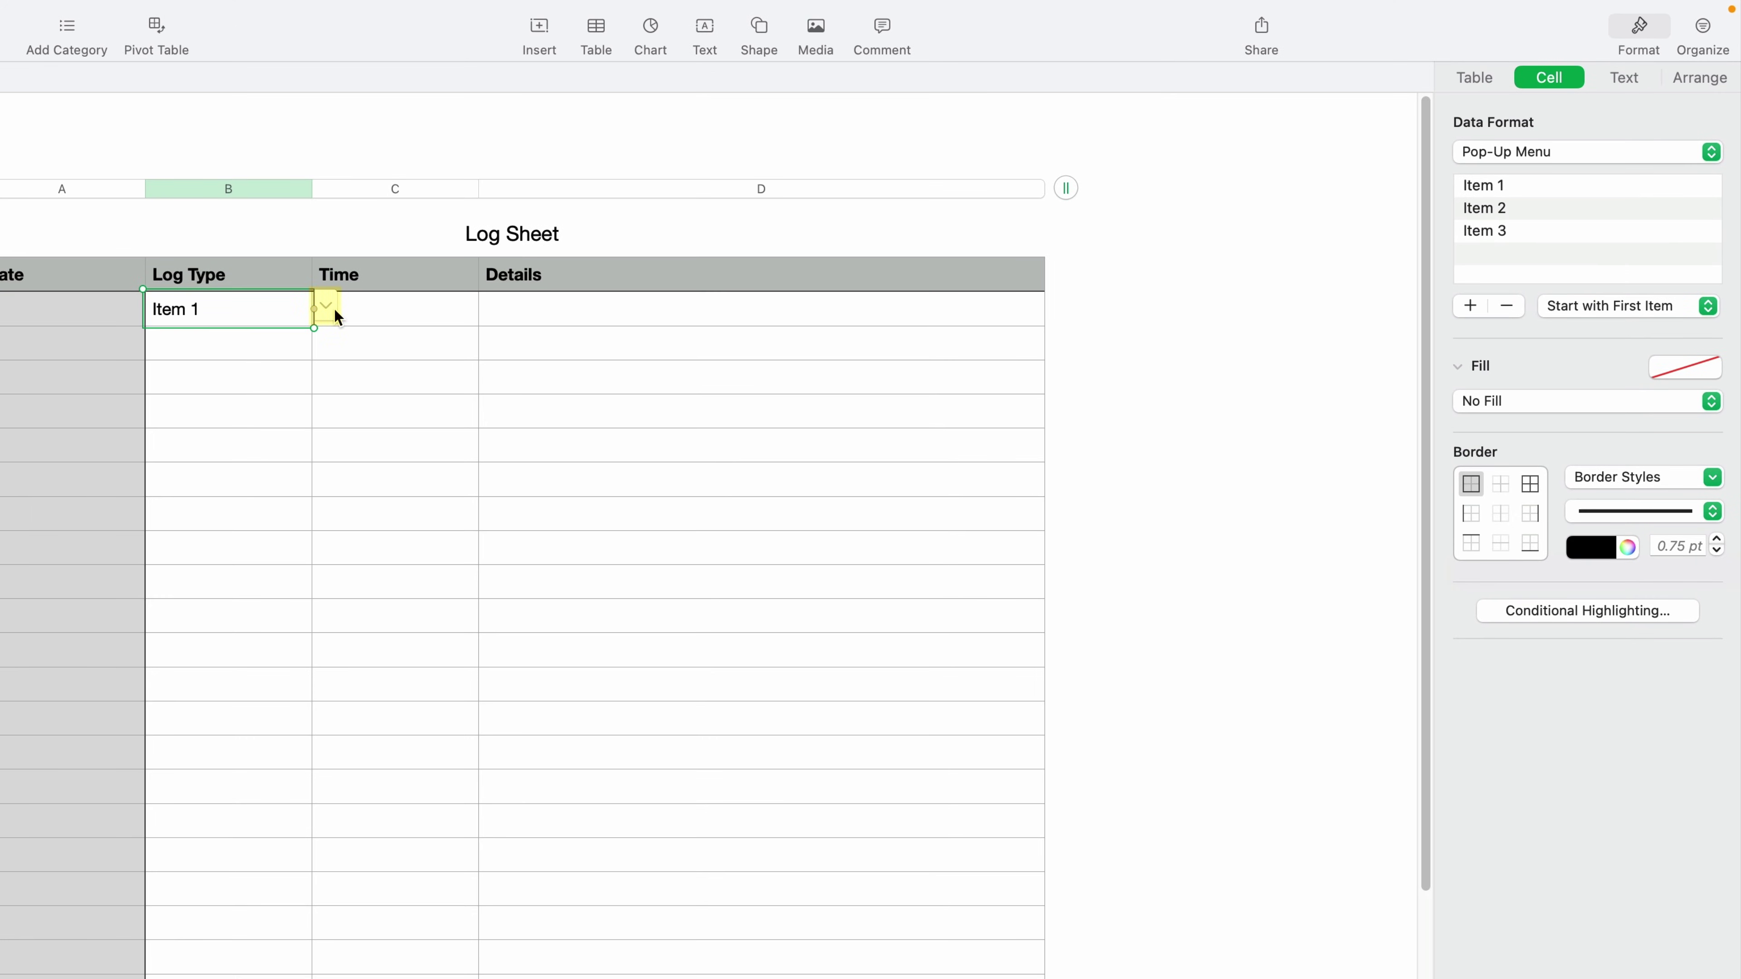
{"action": "left_click", "coordinate": [326, 309]}
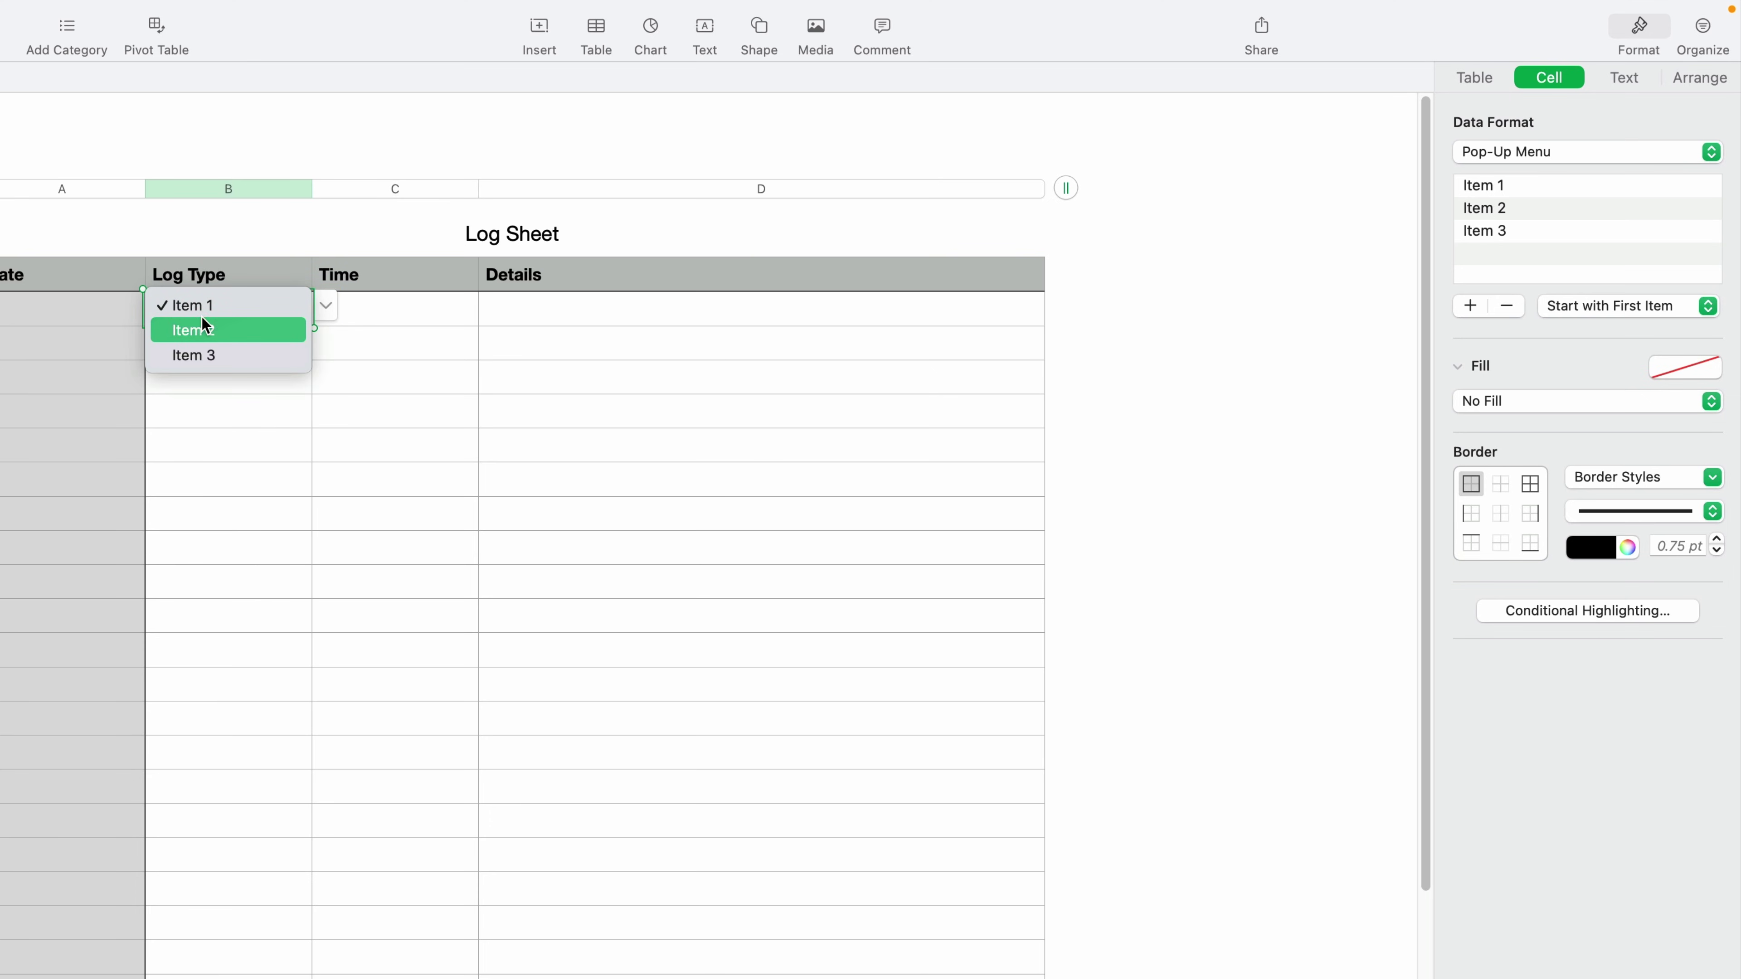
{"action": "left_click", "coordinate": [202, 328]}
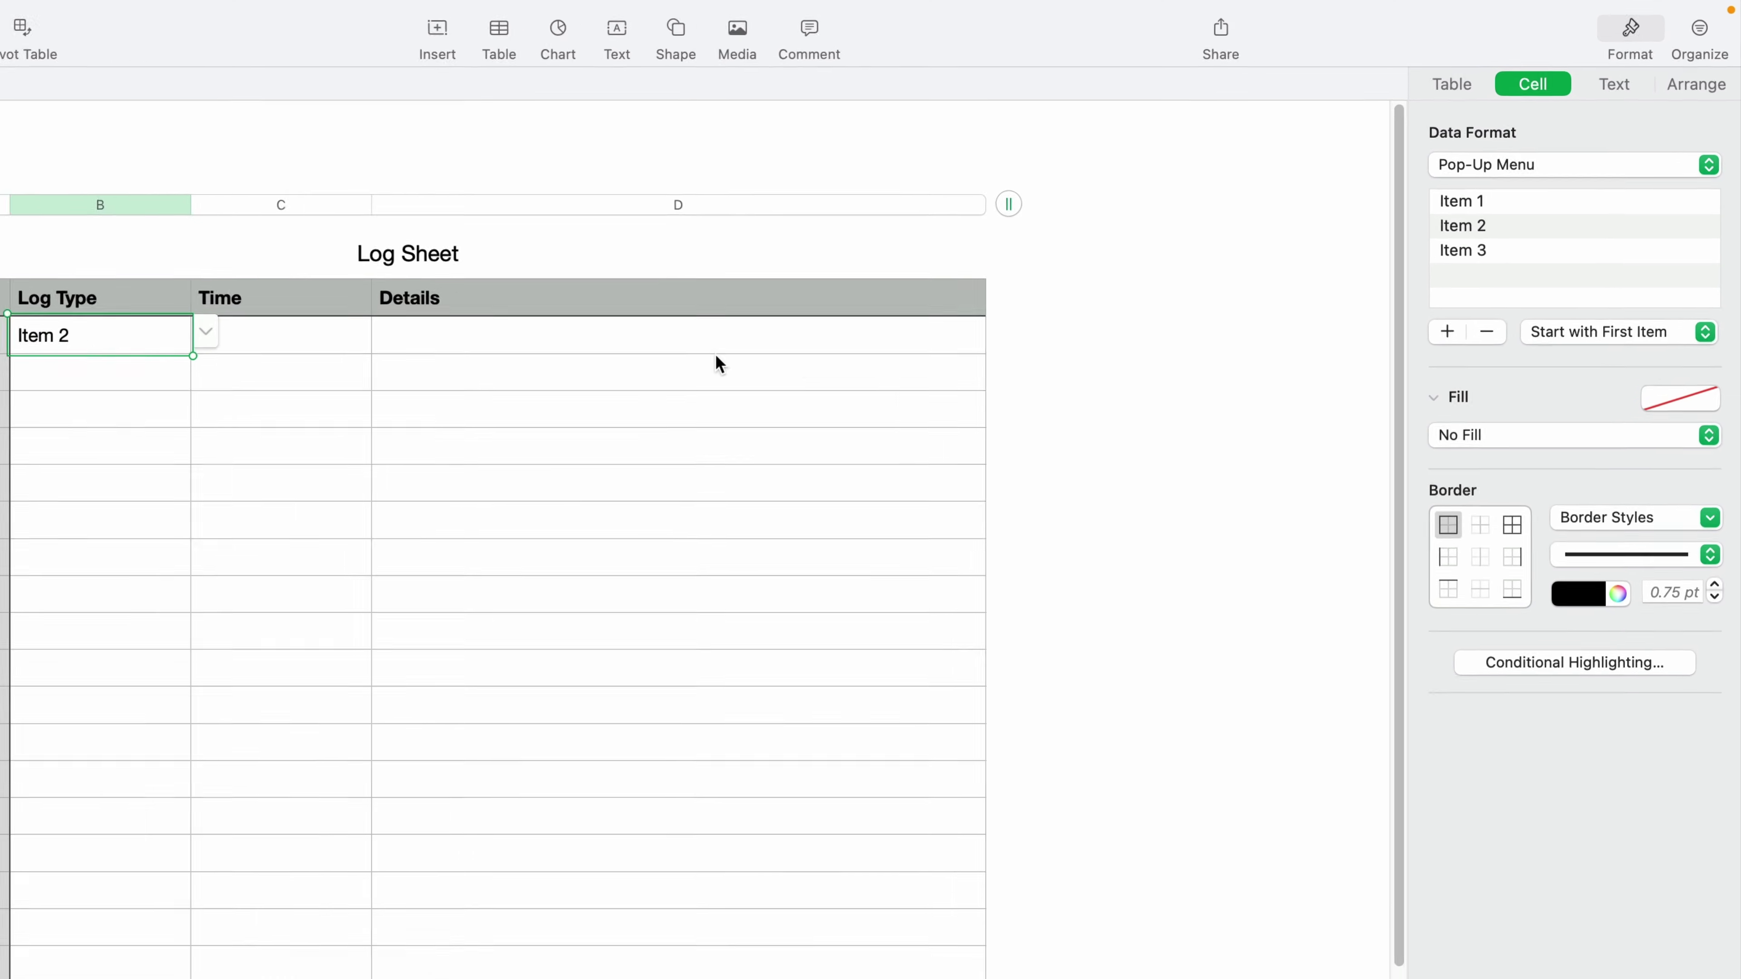
{"action": "left_click", "coordinate": [1539, 202]}
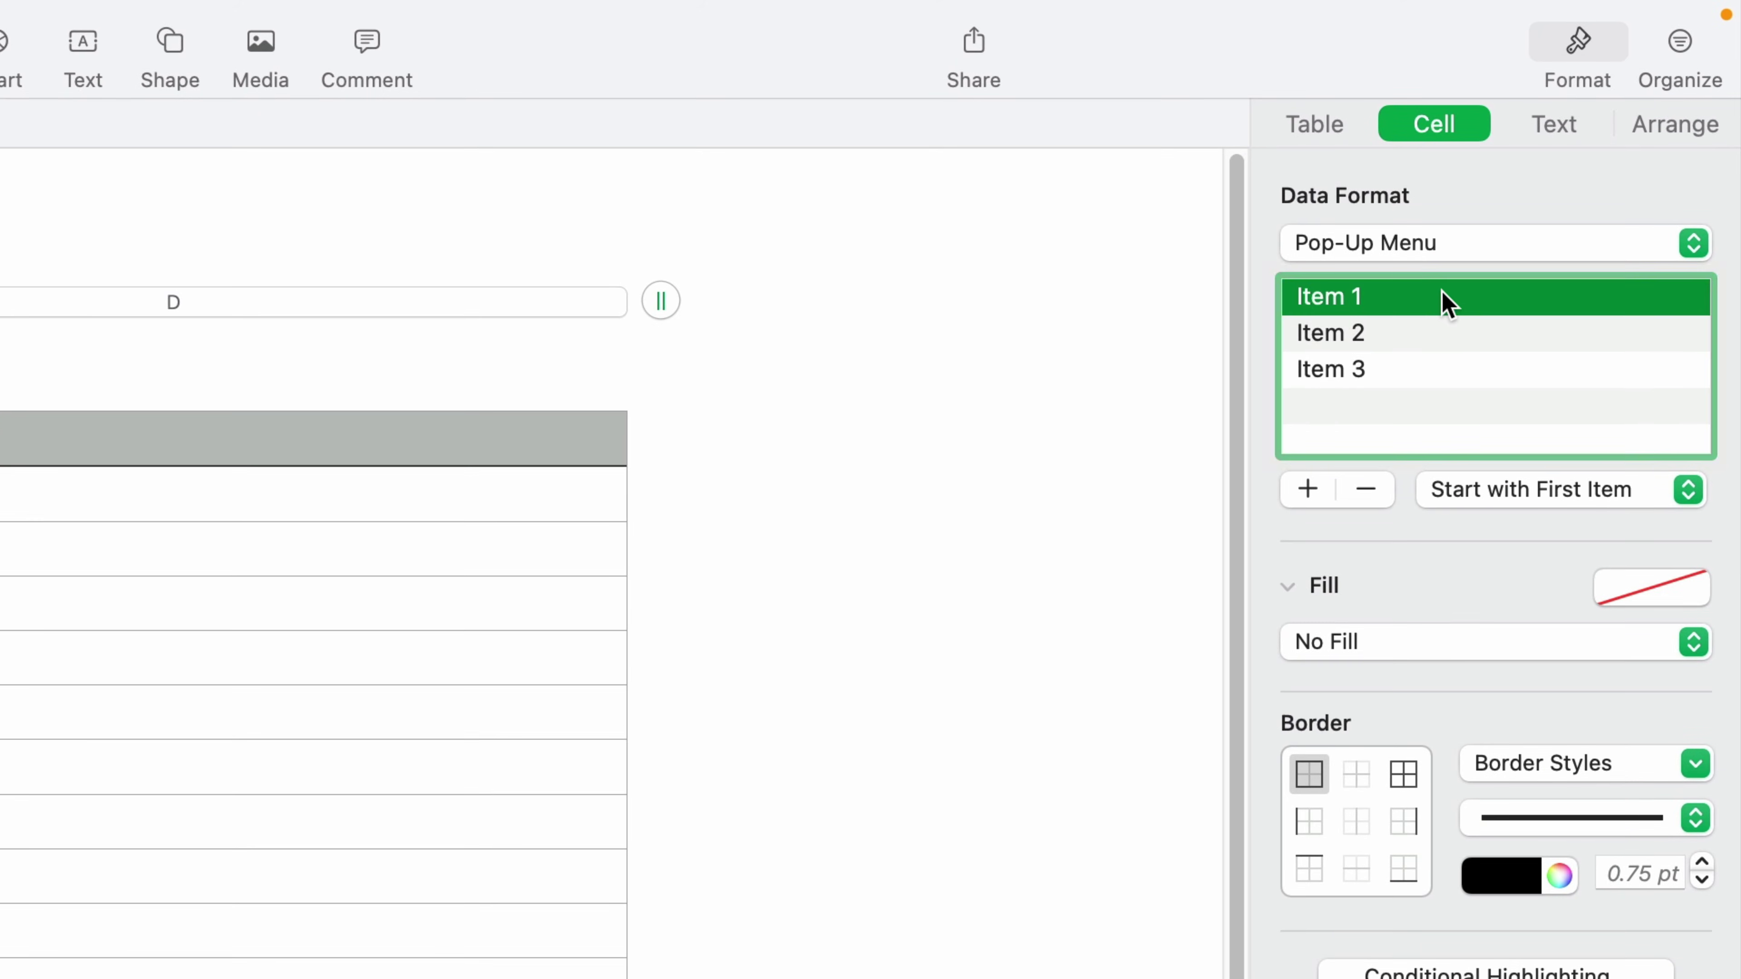
Step: Rename the three pop-up options to Support, Documentation and Development, keeping the cell on Documentation
{"action": "left_click", "coordinate": [1314, 303]}
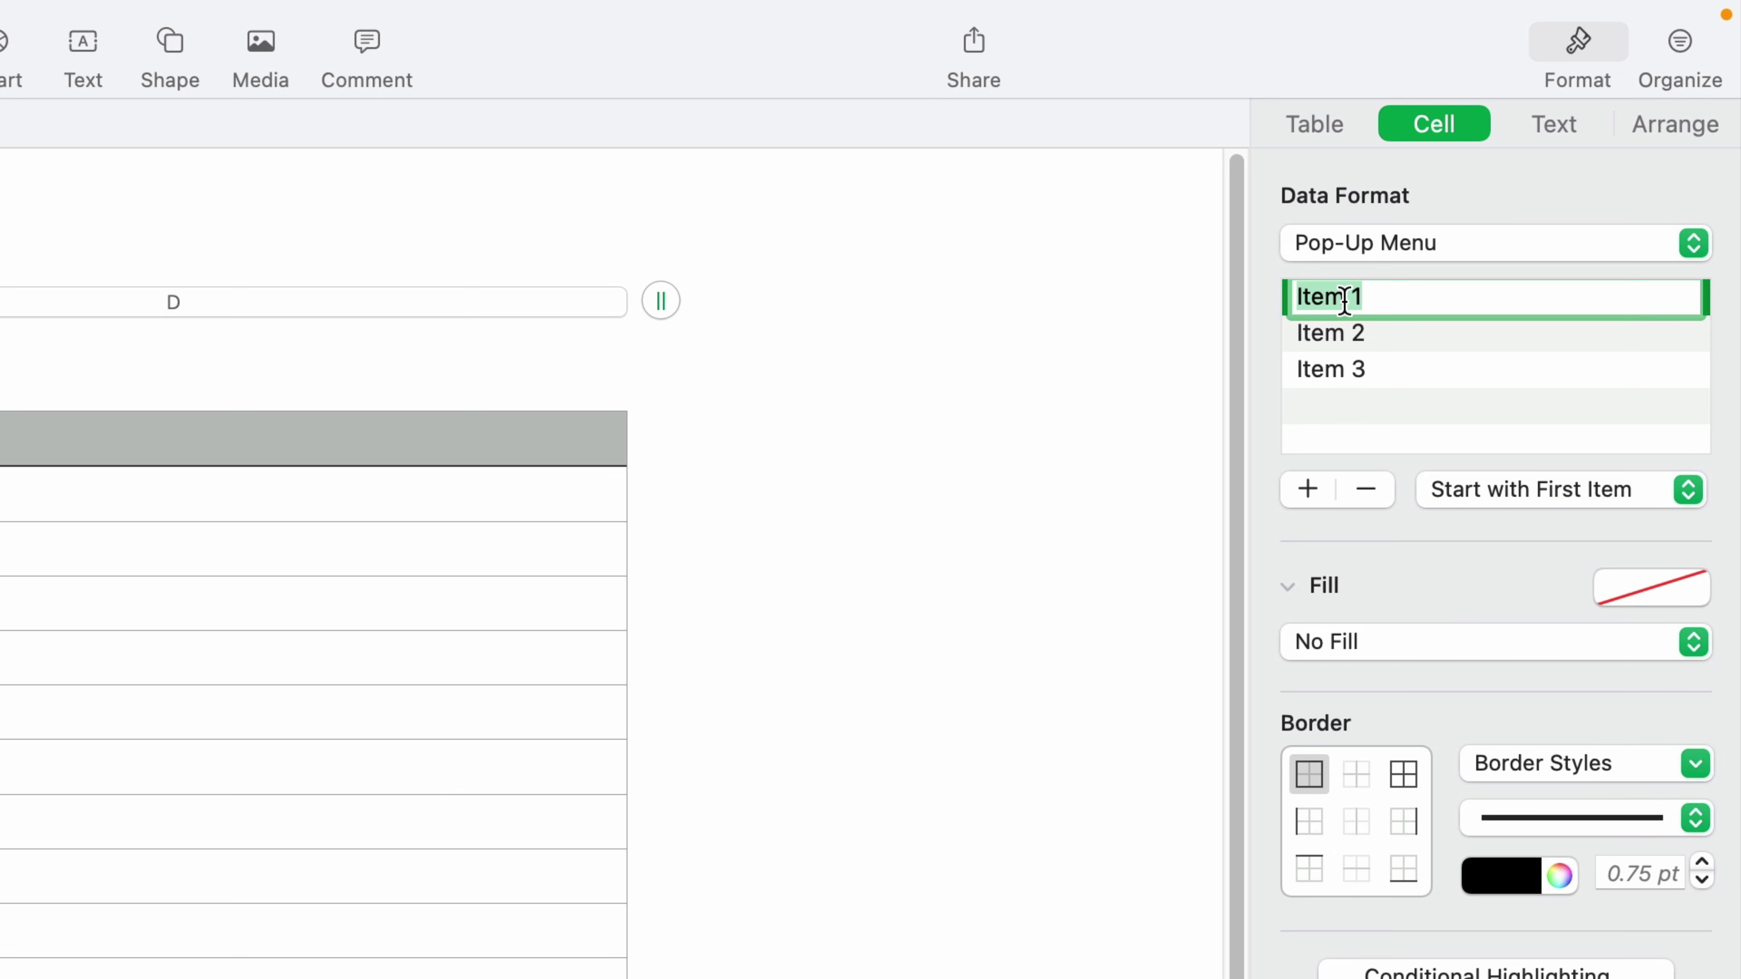
{"action": "type", "text": "Support"}
{"action": "key", "text": "Return"}
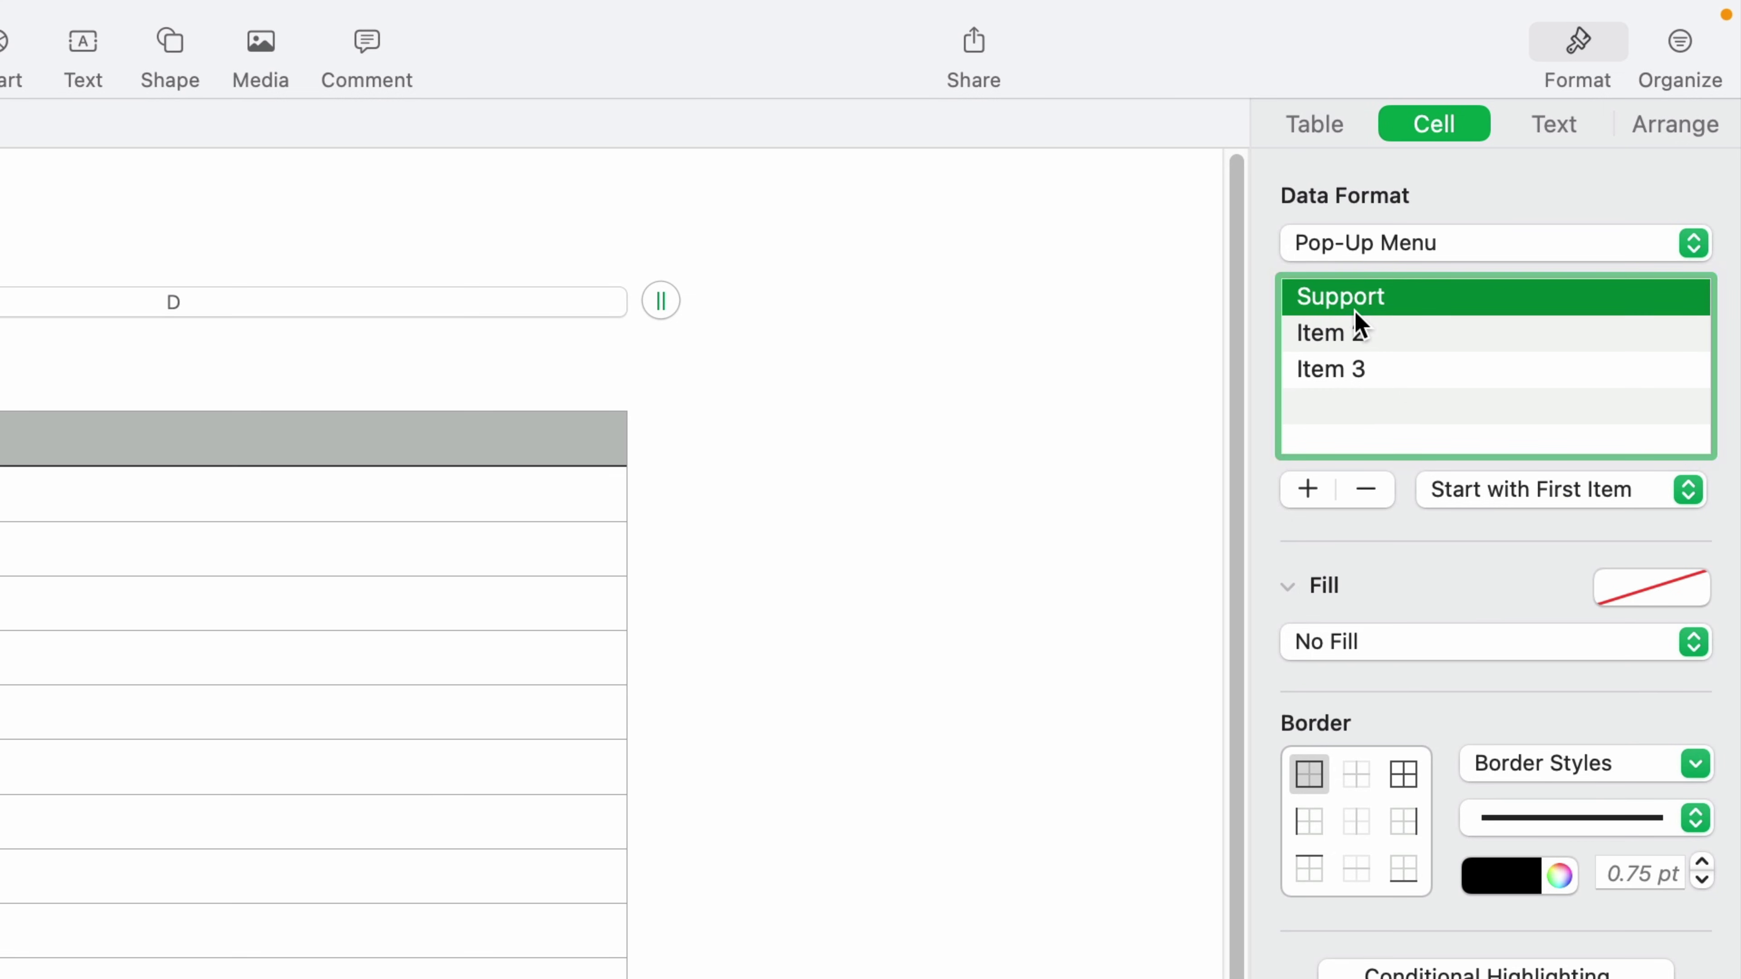
{"action": "double_click", "coordinate": [1360, 329]}
{"action": "type", "text": "Documenta"}
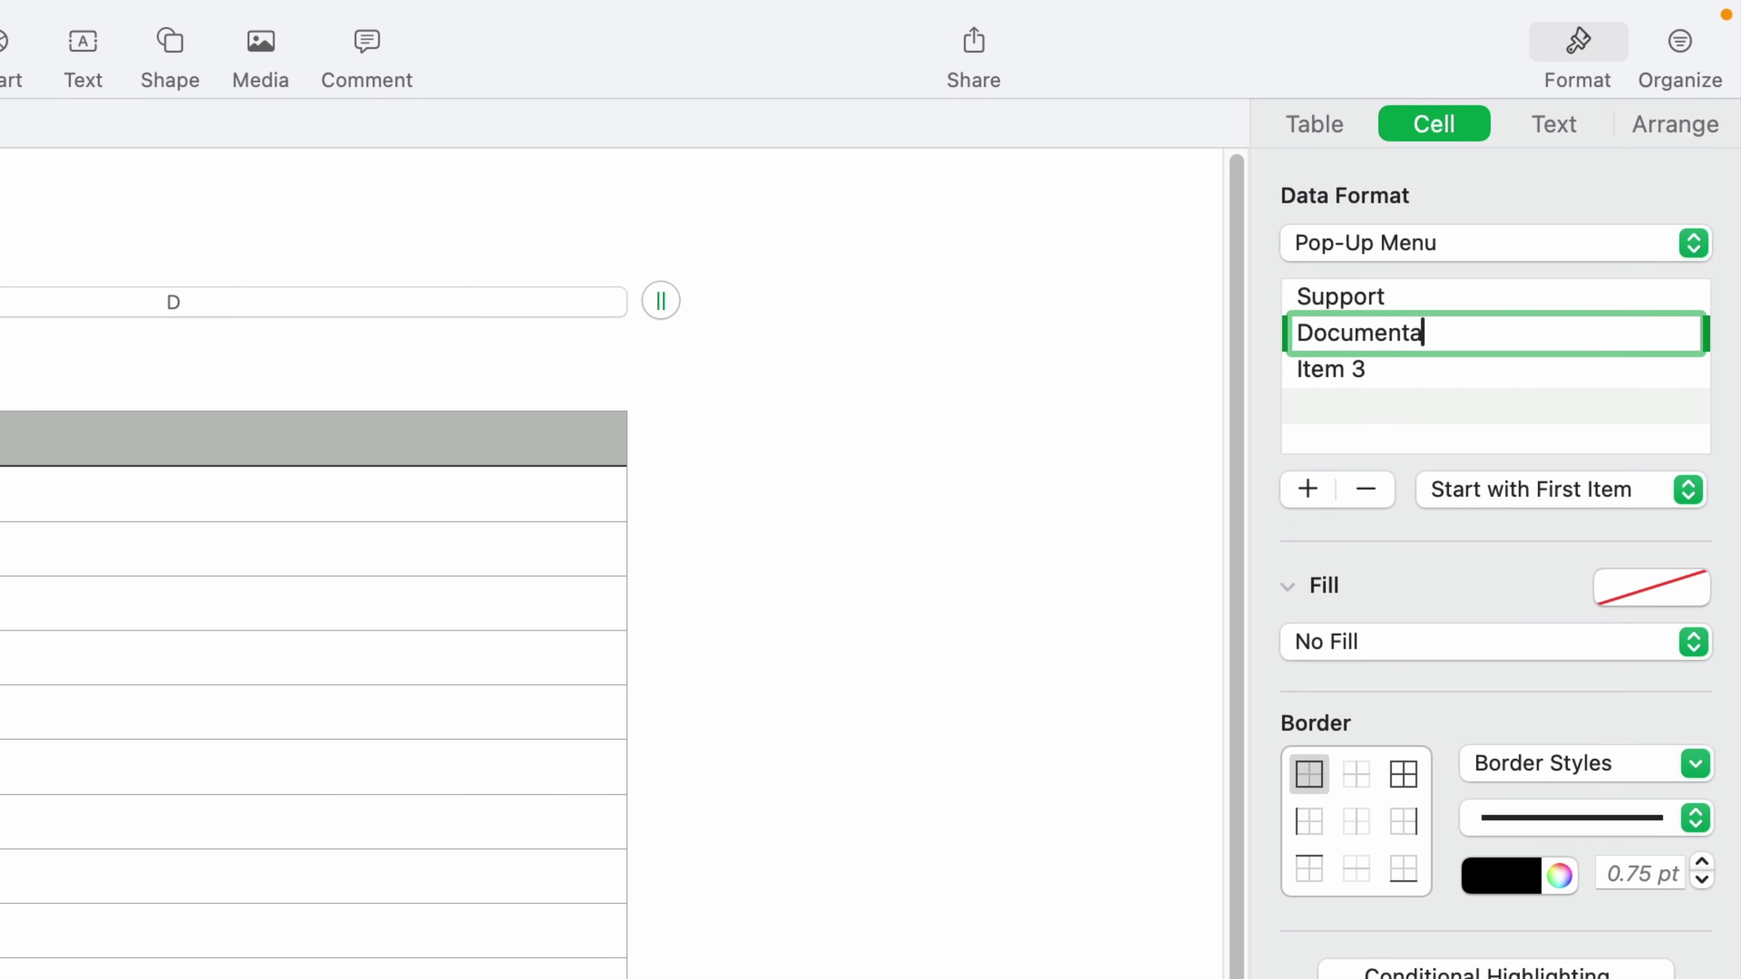
{"action": "type", "text": "tion"}
{"action": "key", "text": "Return"}
{"action": "double_click", "coordinate": [1351, 367]}
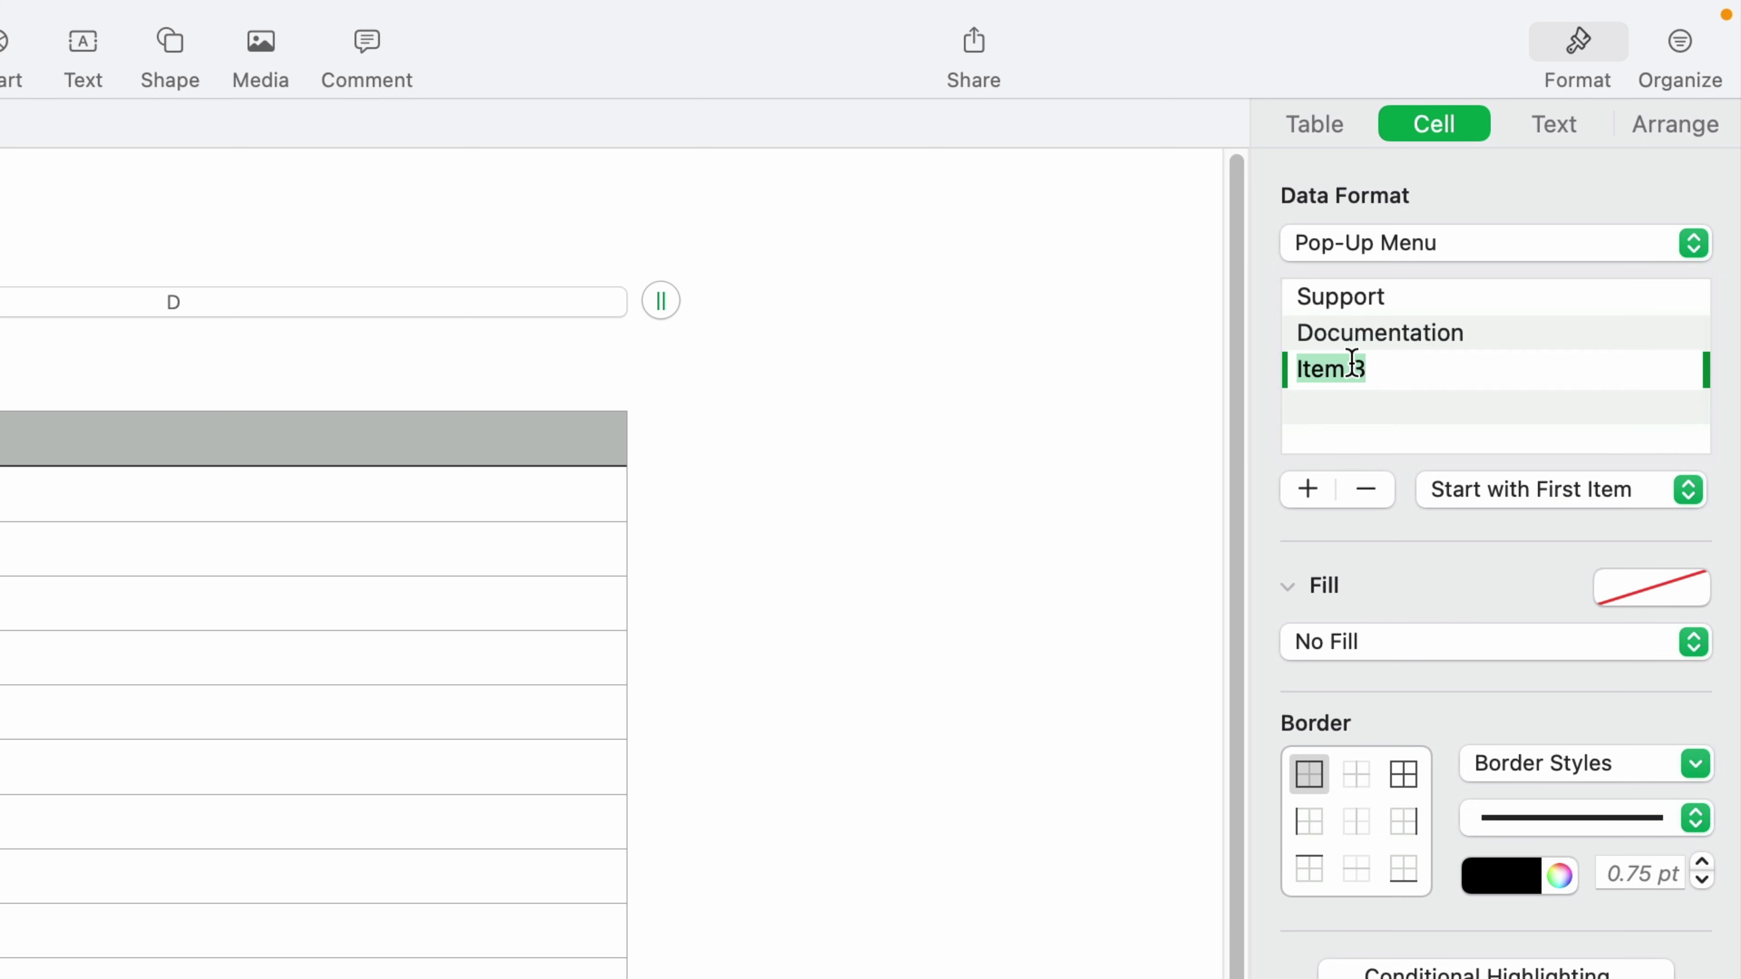
{"action": "type", "text": "Developmen"}
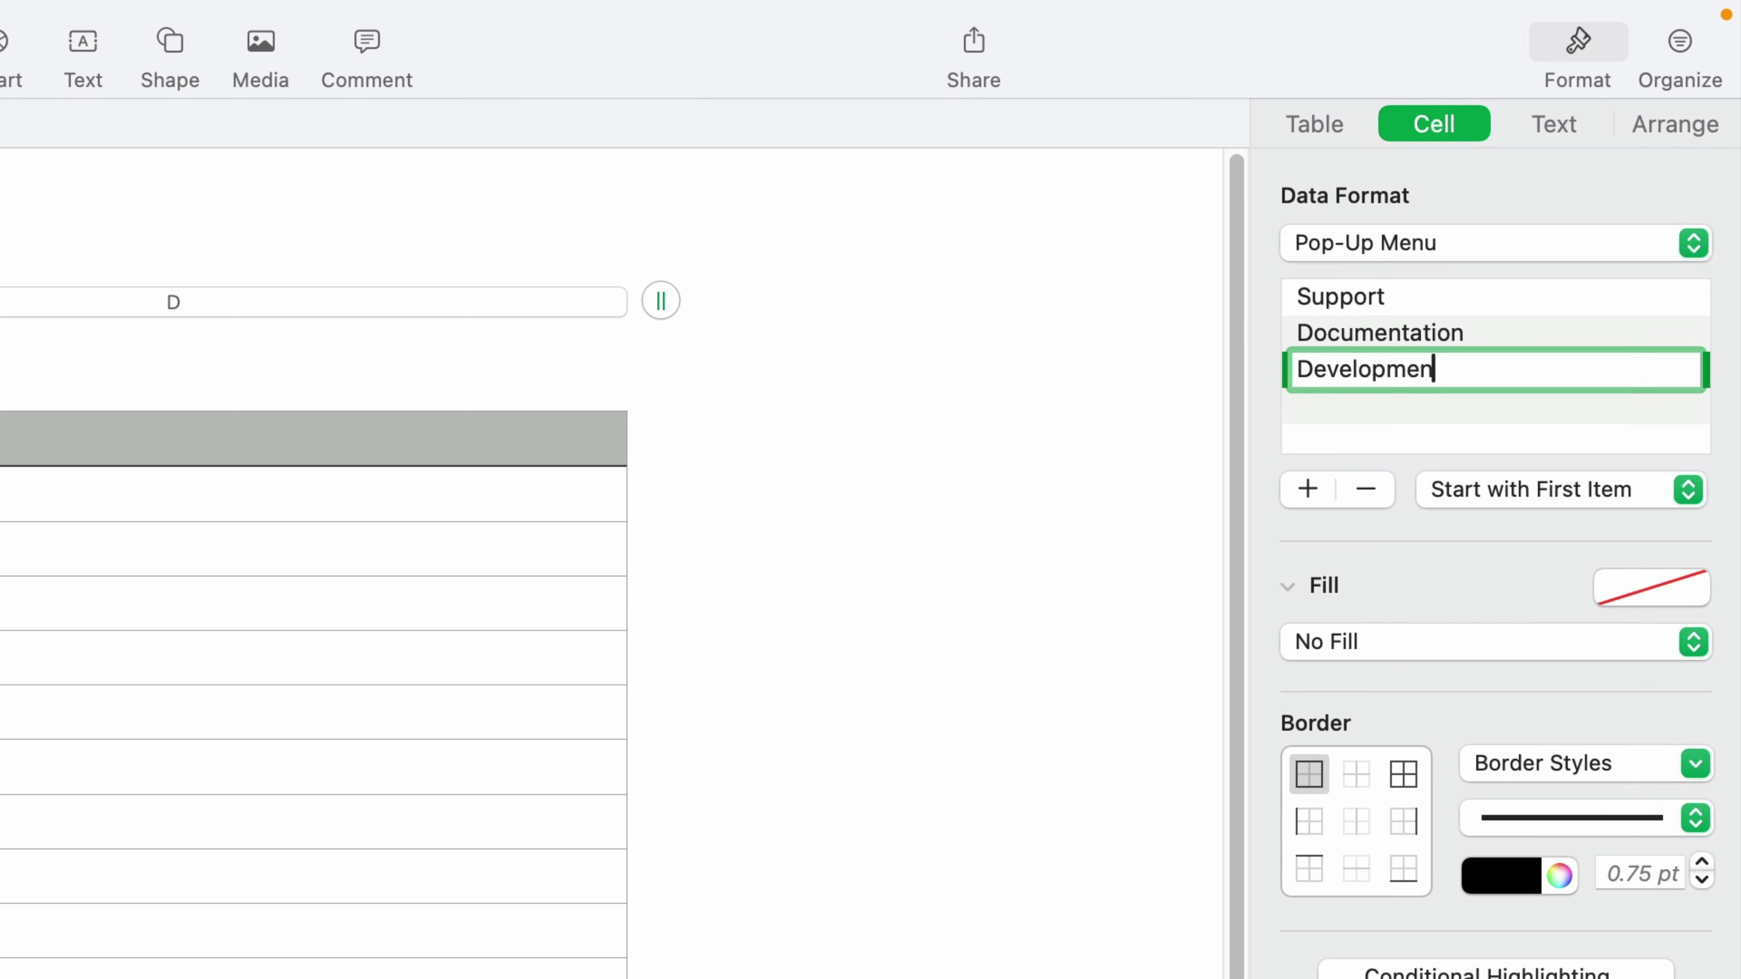
{"action": "type", "text": "t"}
{"action": "key", "text": "Return"}
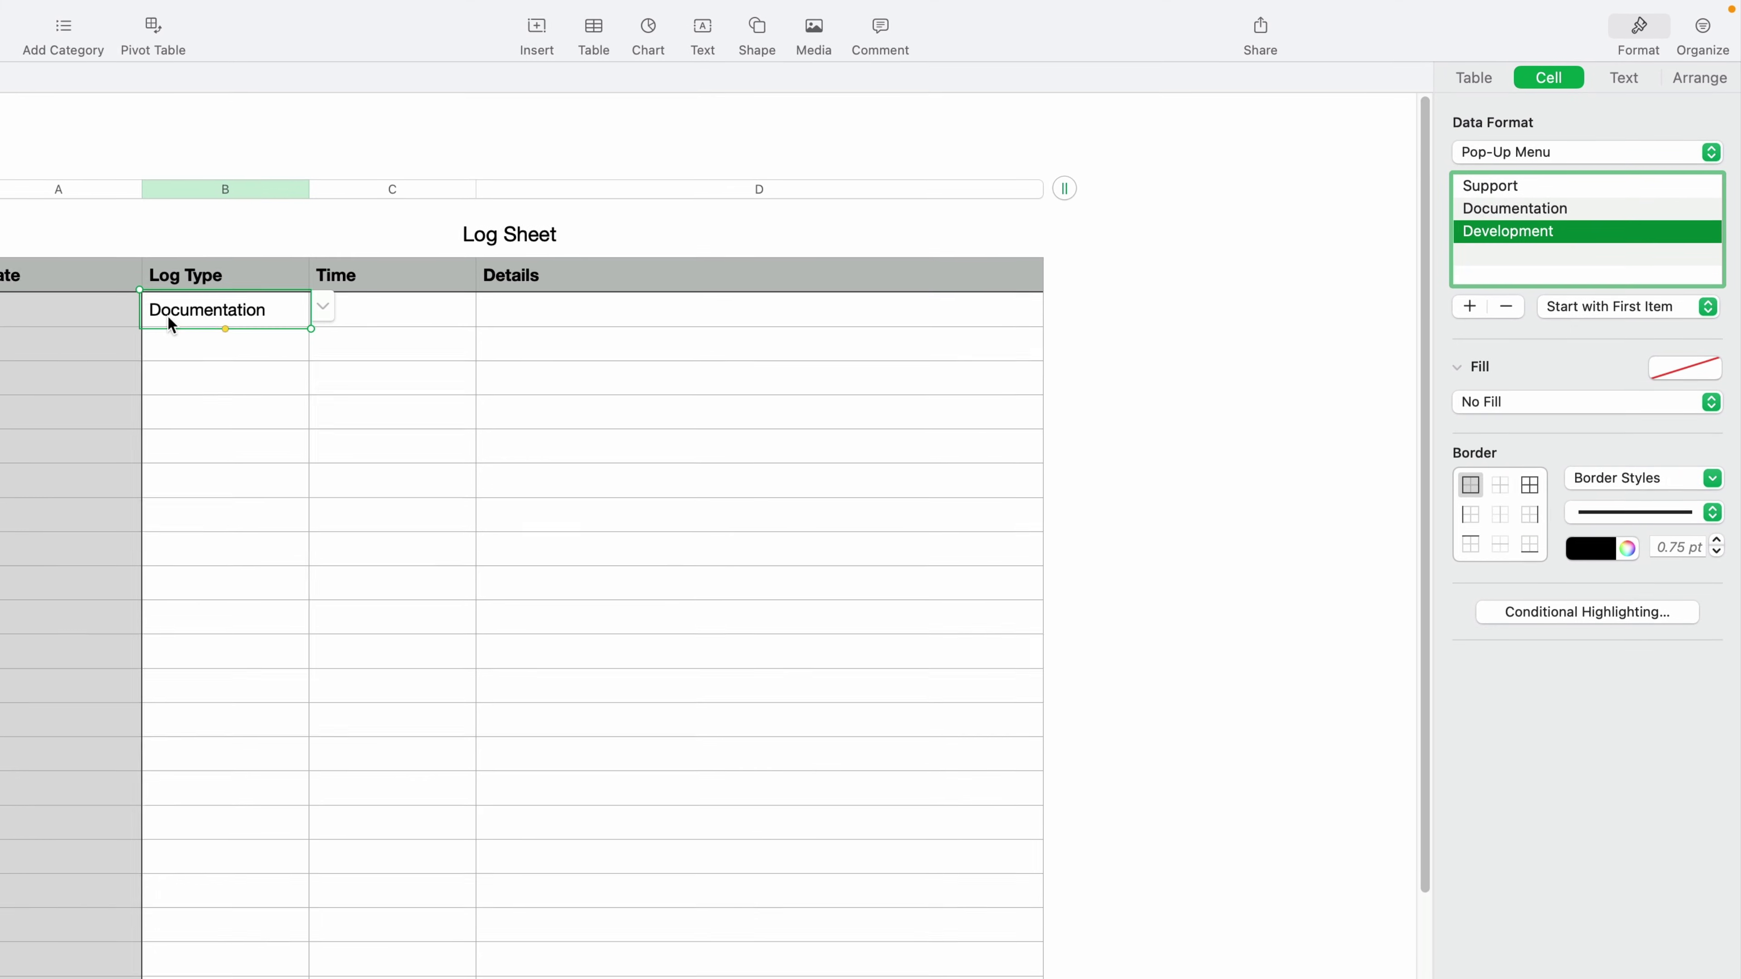
{"action": "left_click", "coordinate": [326, 307]}
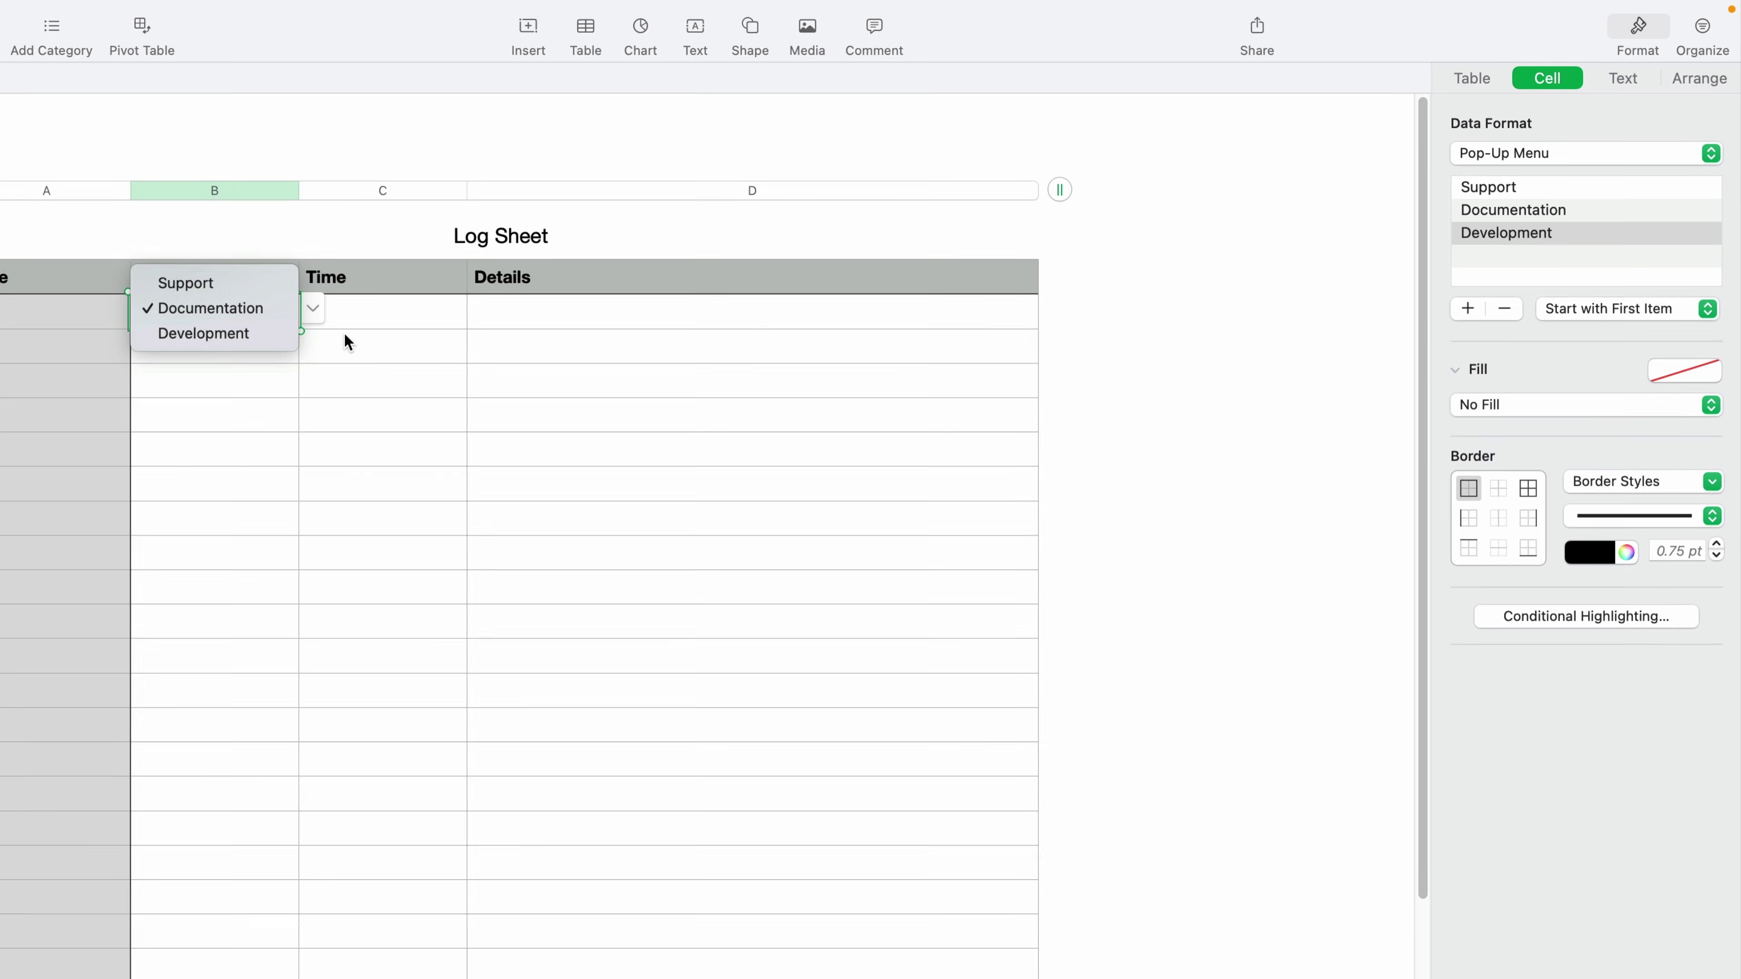
{"action": "left_click", "coordinate": [347, 330]}
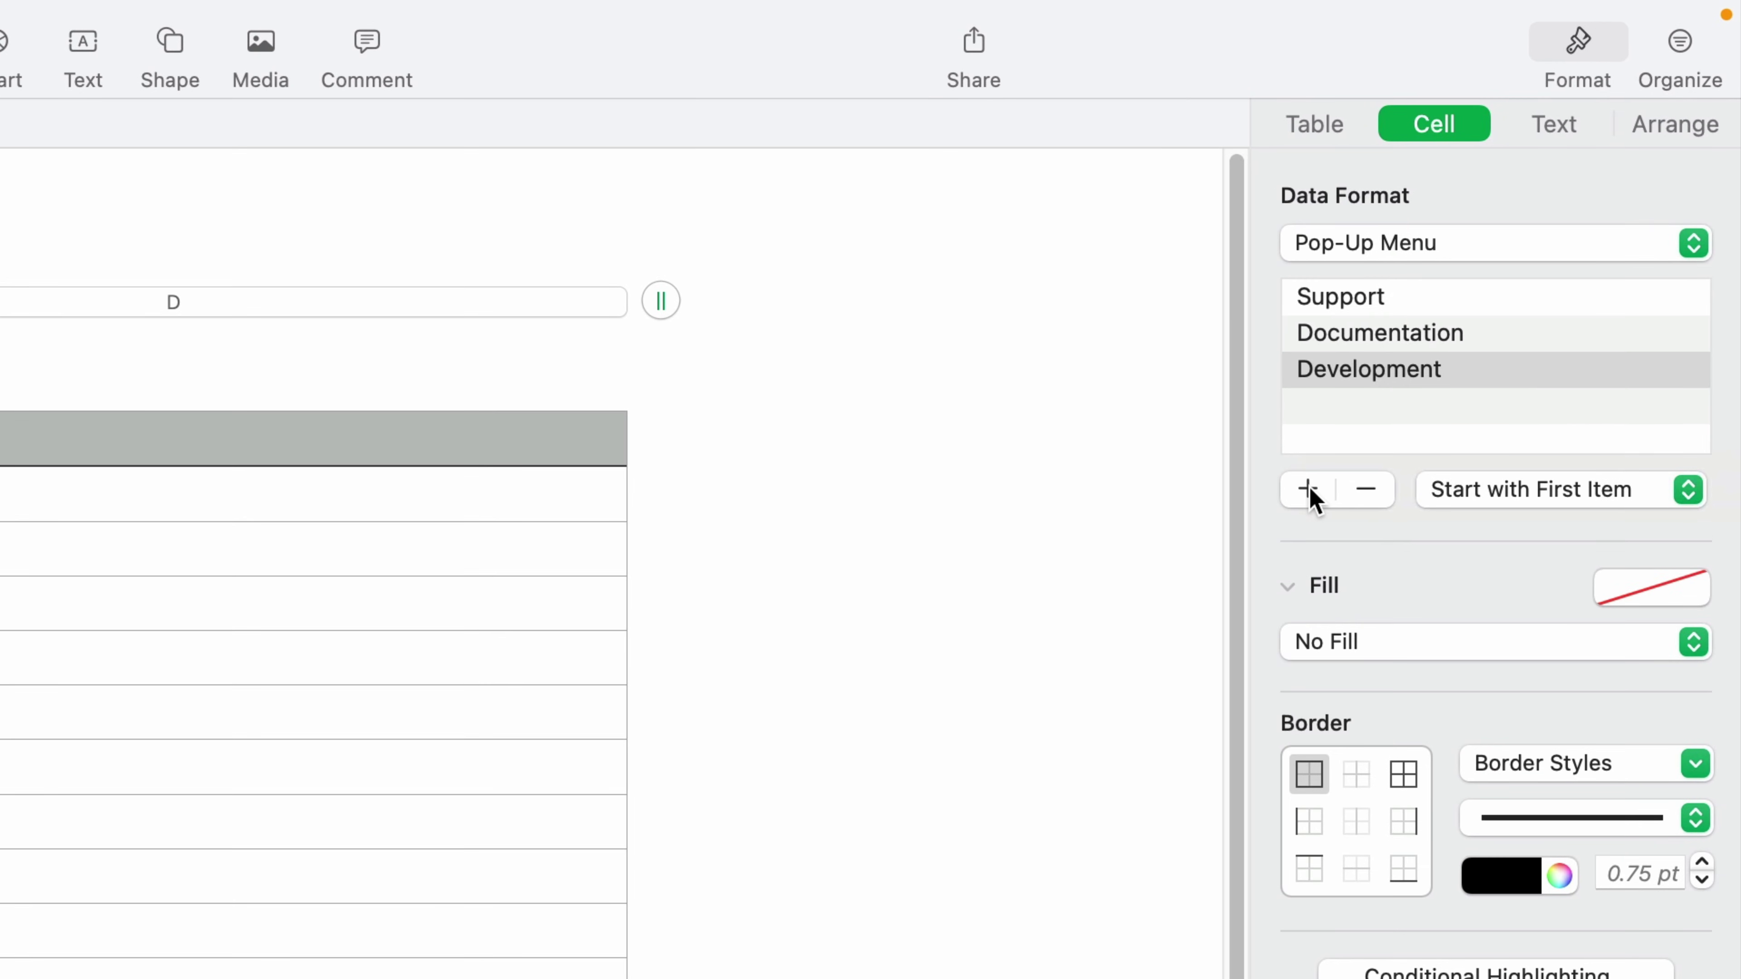
Step: Add Customer Call and Miscellaneous as new pop-up options below Development
{"action": "left_click", "coordinate": [1347, 455]}
{"action": "type", "text": "Customer Call"}
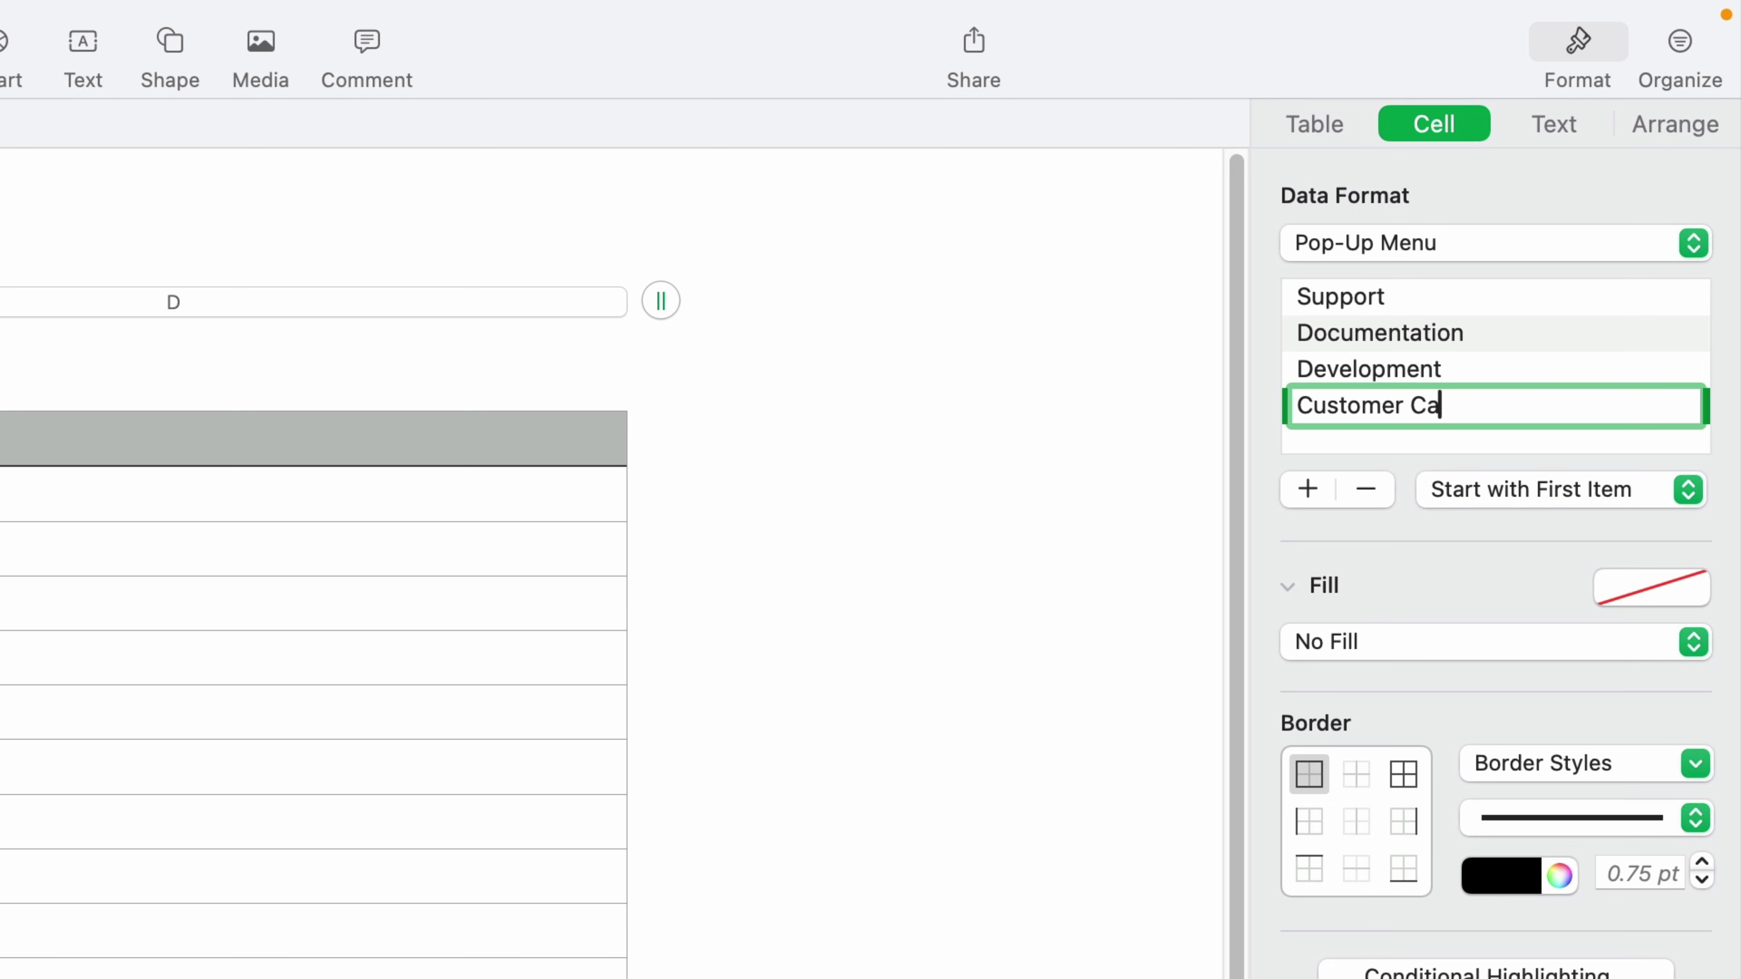
{"action": "key", "text": "Return"}
{"action": "left_click", "coordinate": [1310, 490]}
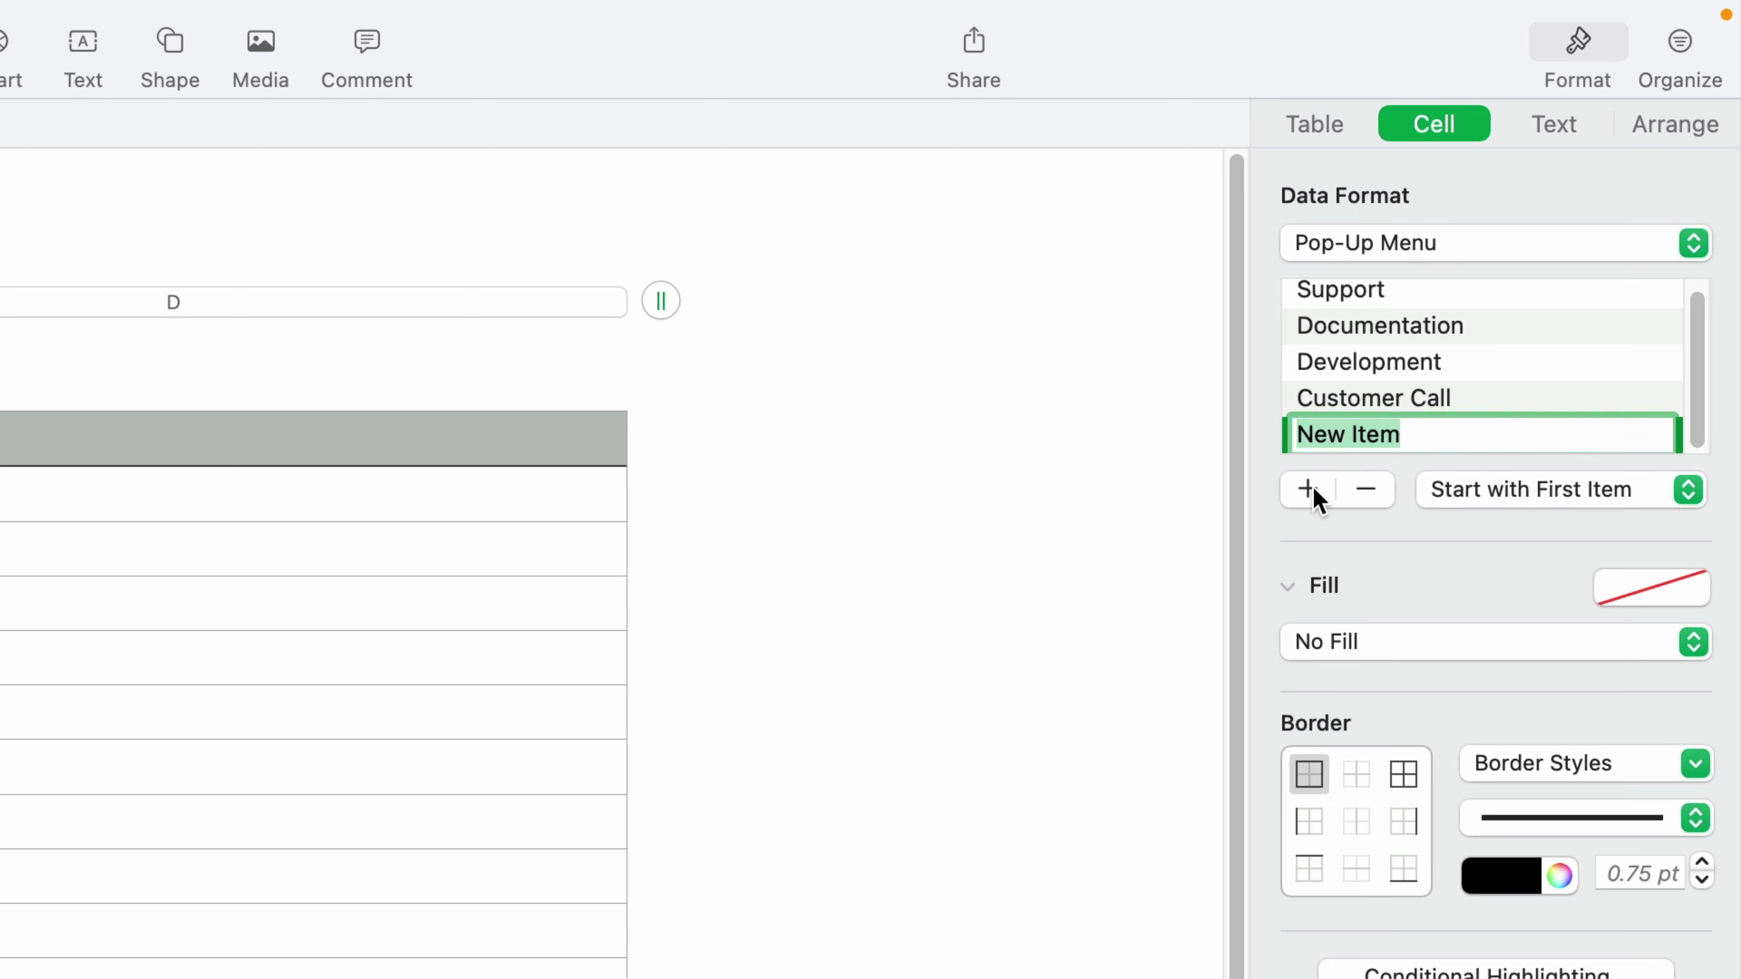
{"action": "type", "text": "Miscellaneous"}
{"action": "key", "text": "Return"}
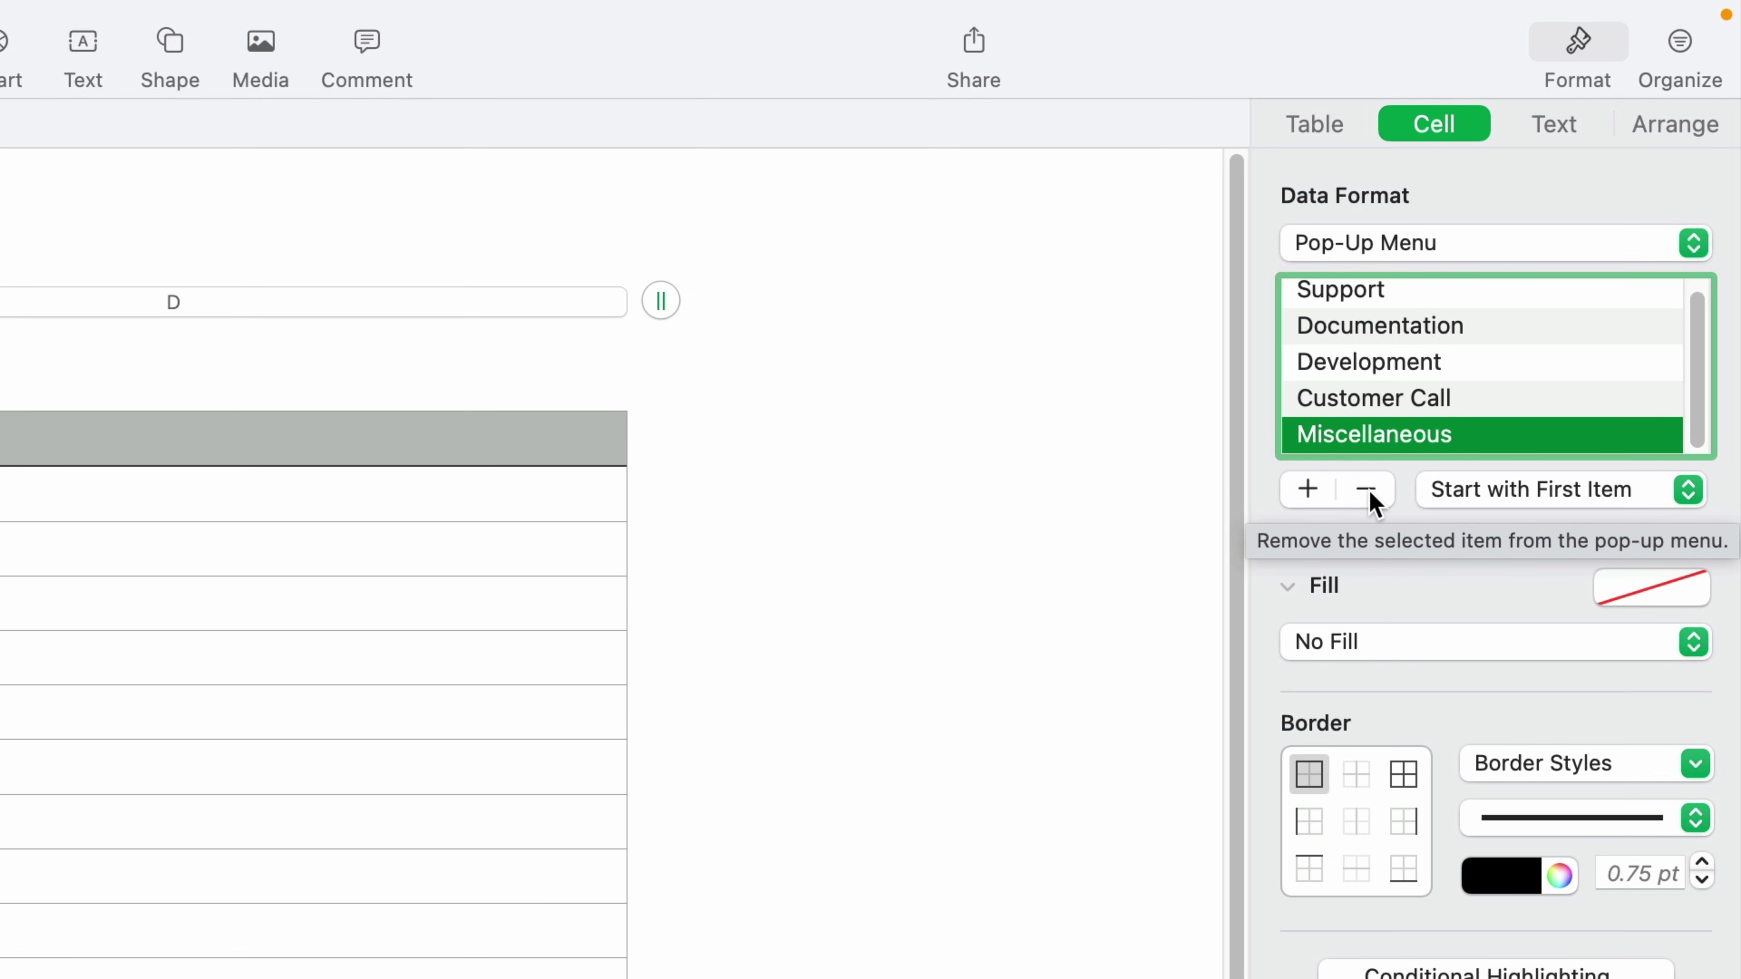
Step: Reorder the options to Customer Call, Development, Documentation, Miscellaneous, Support
{"action": "left_click", "coordinate": [1374, 302]}
{"action": "left_click_drag", "start_coordinate": [1377, 309], "coordinate": [1393, 445]}
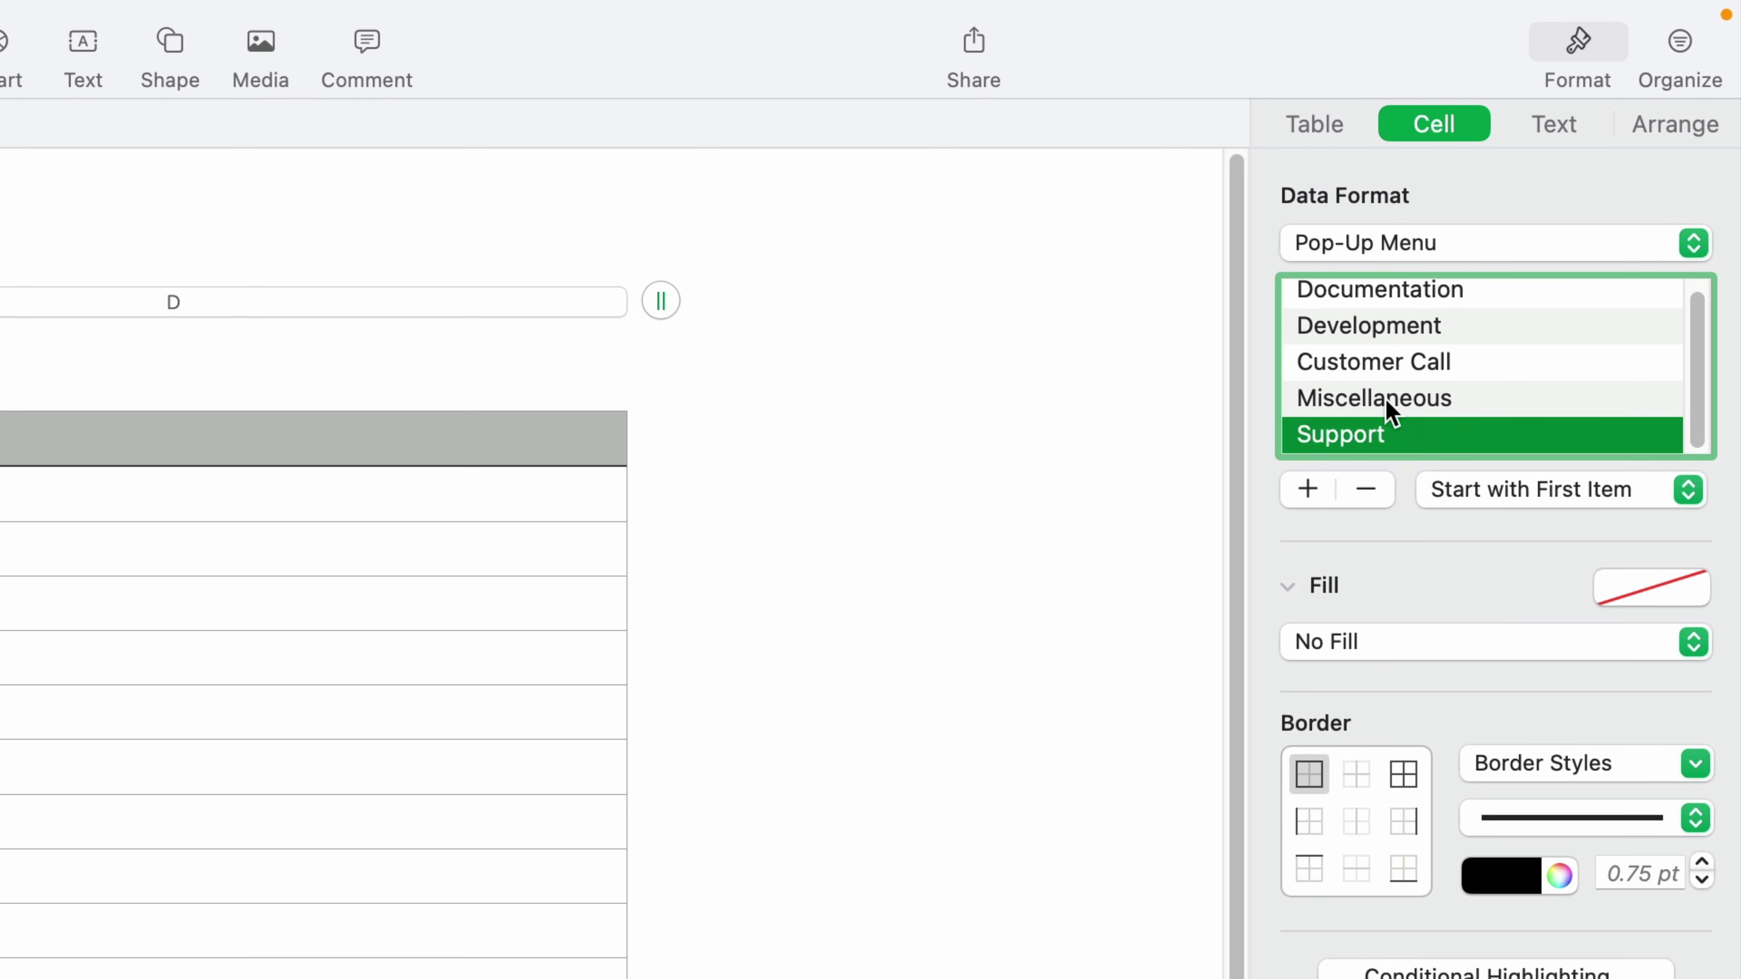
{"action": "left_click_drag", "start_coordinate": [1368, 336], "coordinate": [1337, 291]}
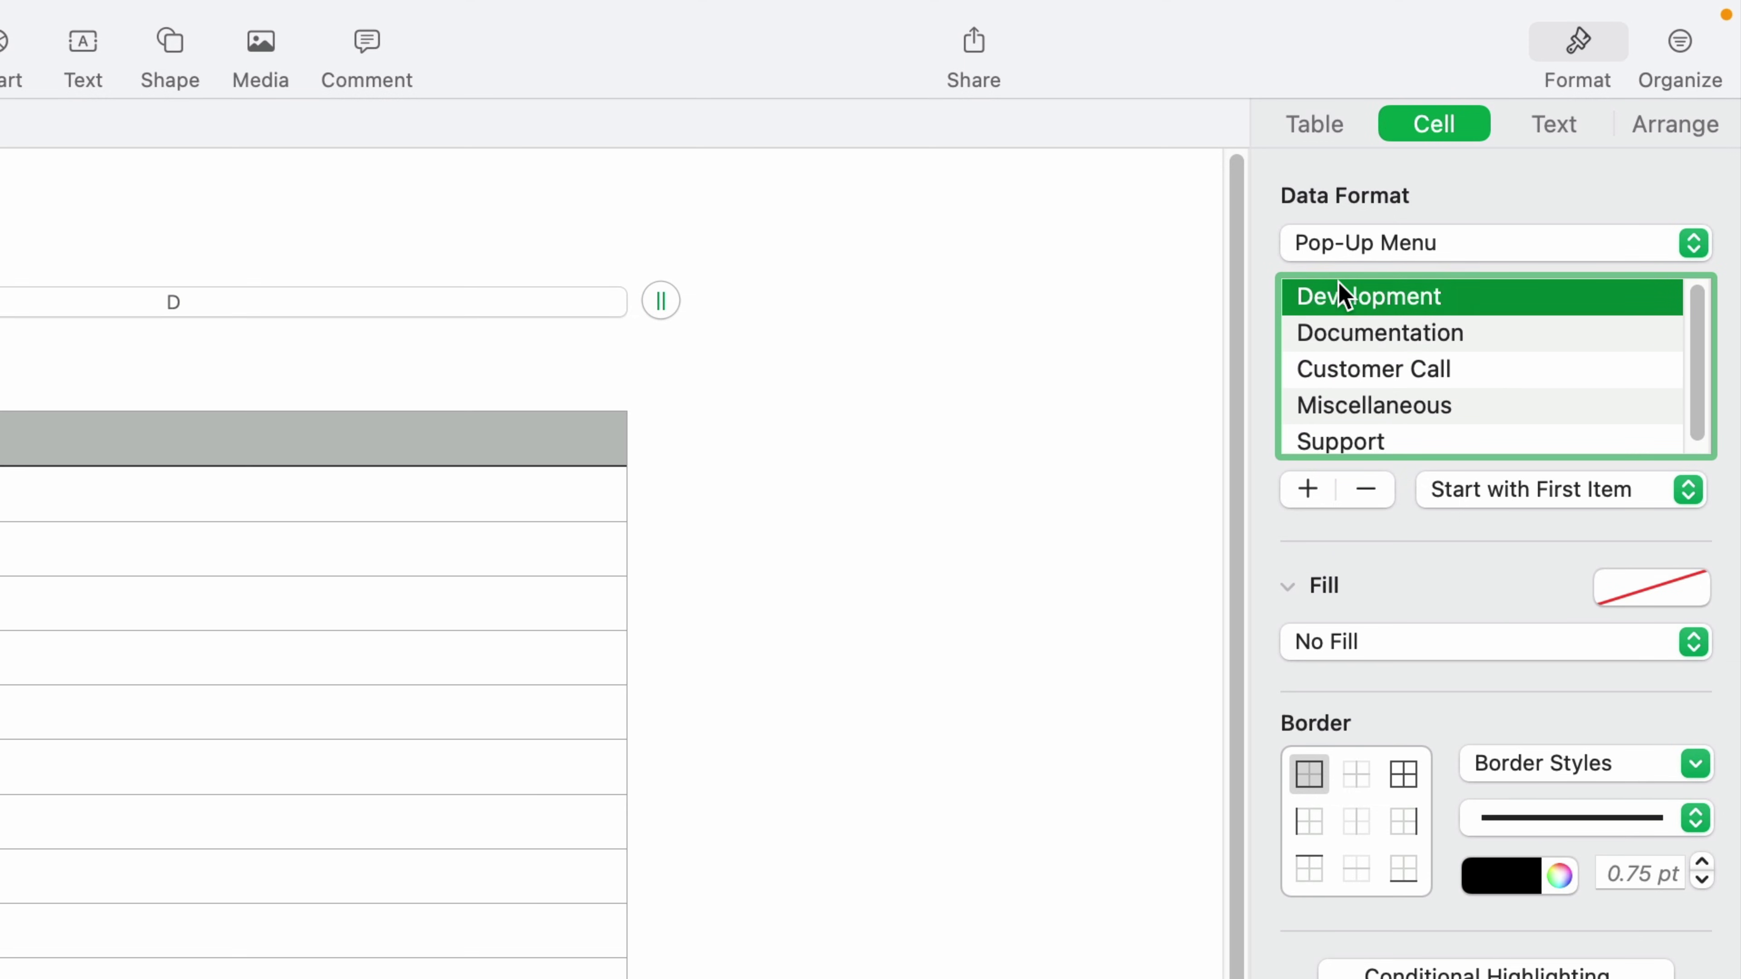
{"action": "left_click_drag", "start_coordinate": [1334, 376], "coordinate": [1348, 294]}
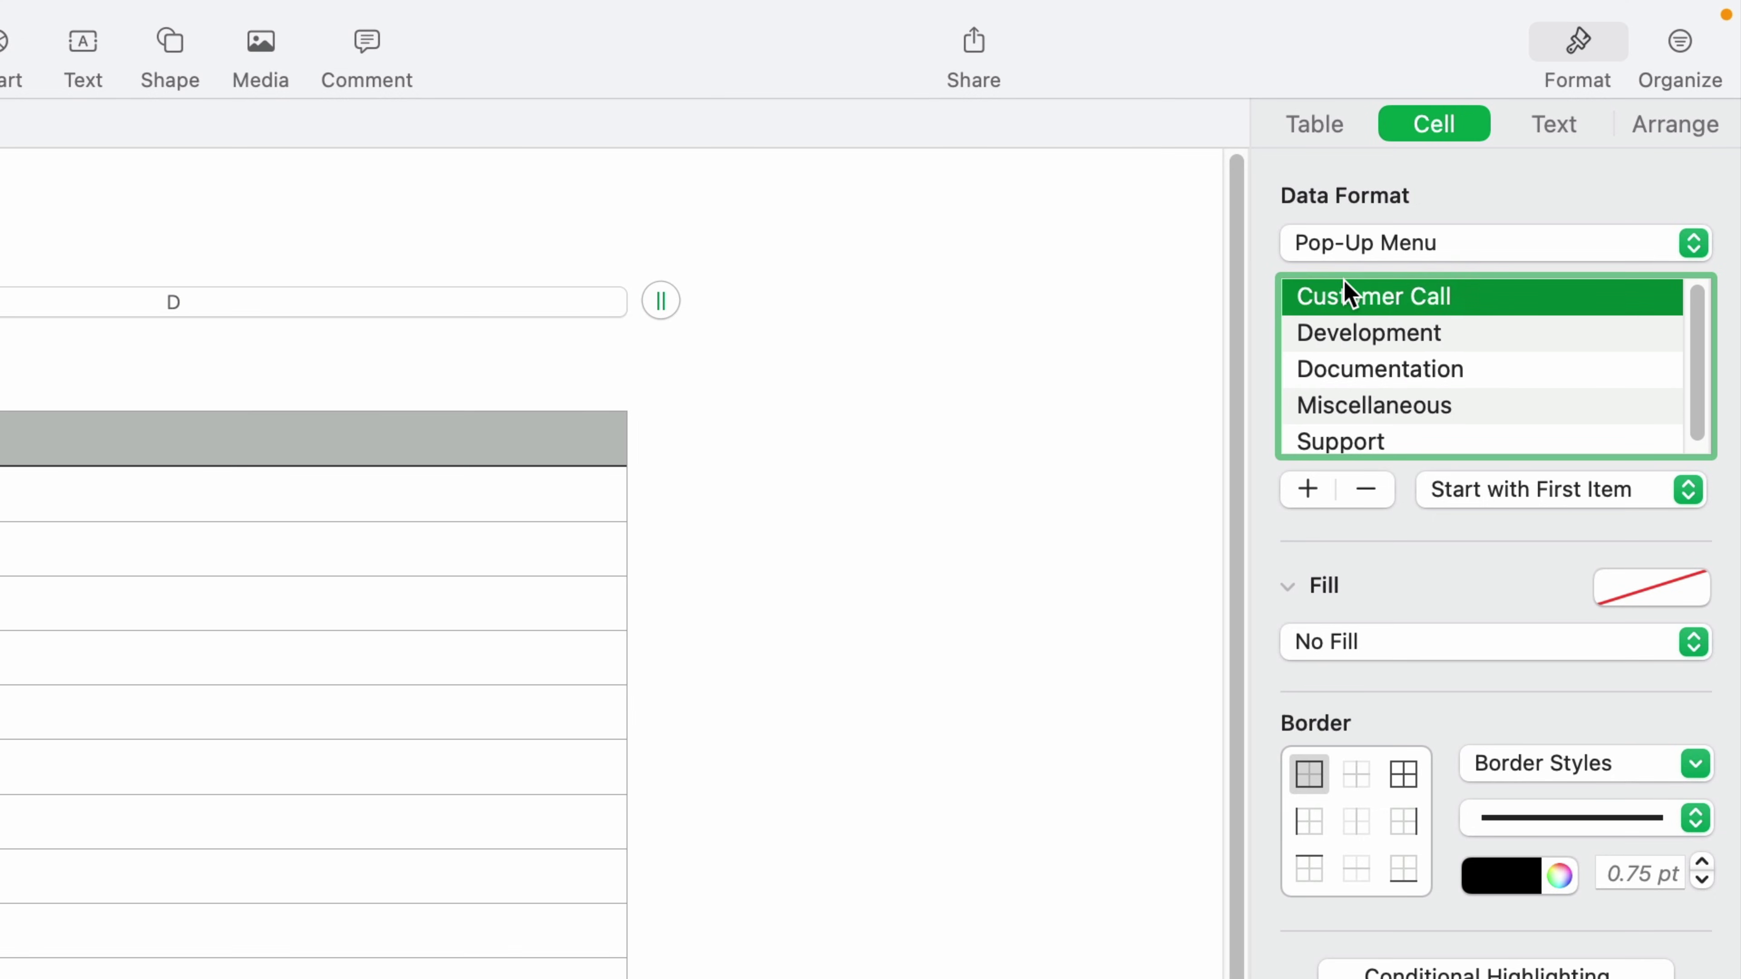
{"action": "key", "text": "alt+super+i"}
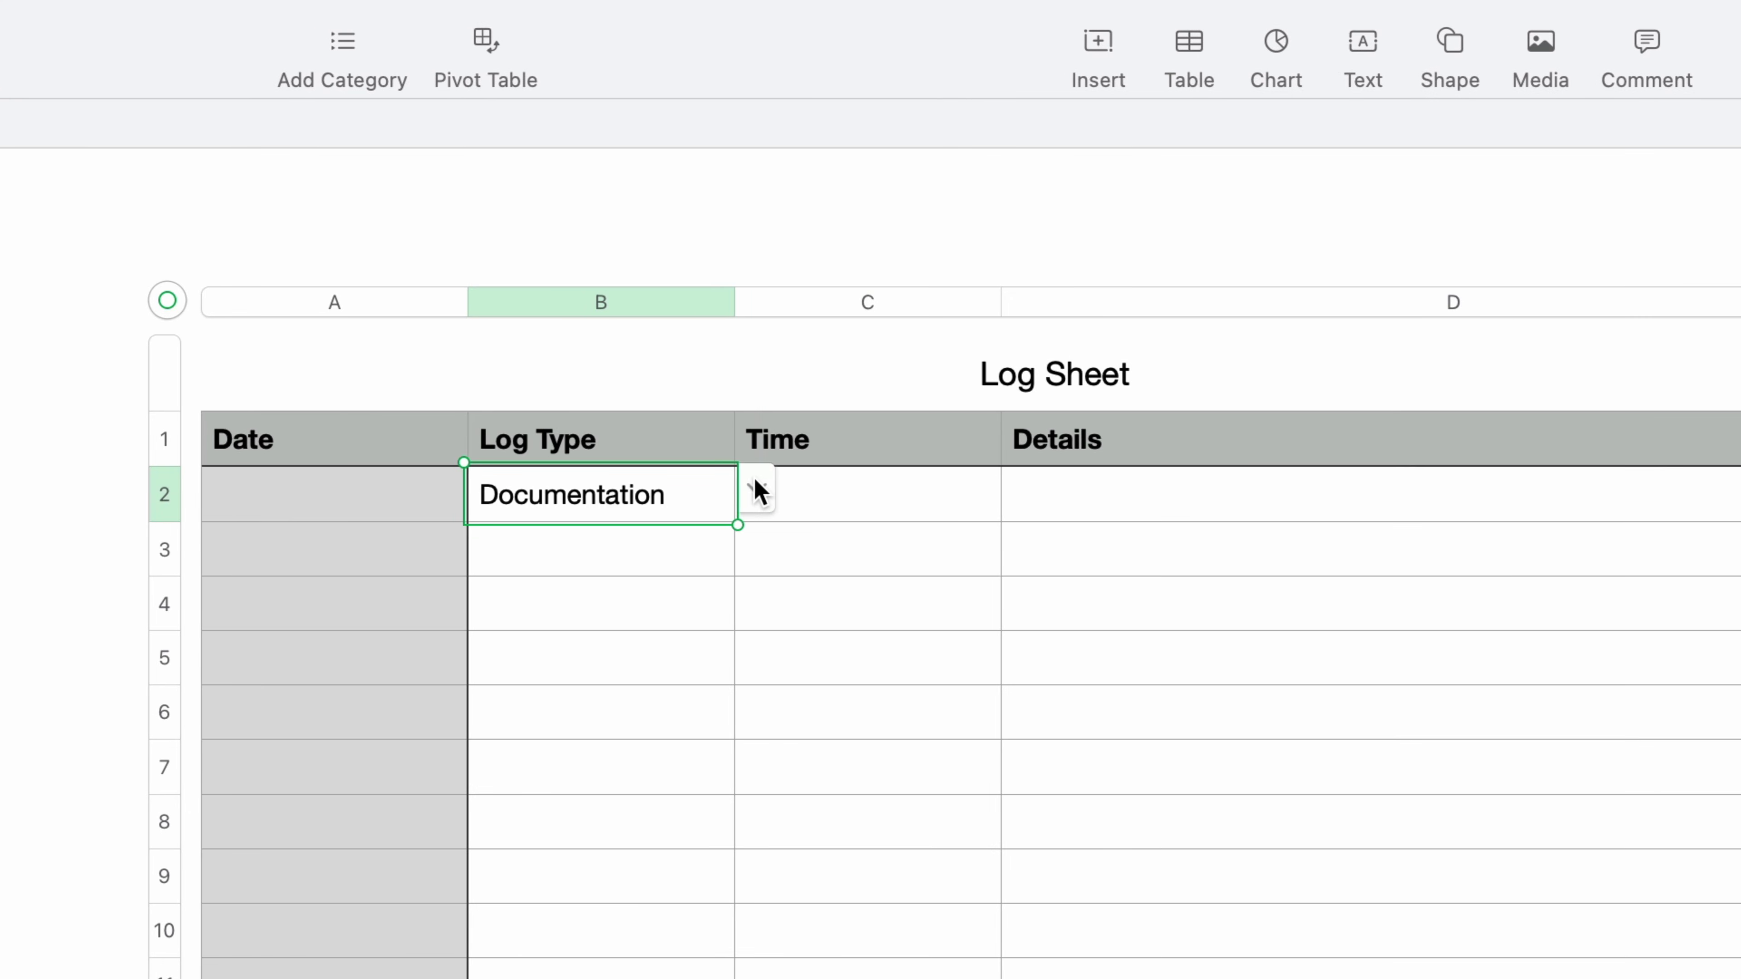
Step: Choose Customer Call from cell B2's Log Type pop-up menu
{"action": "left_click", "coordinate": [758, 491]}
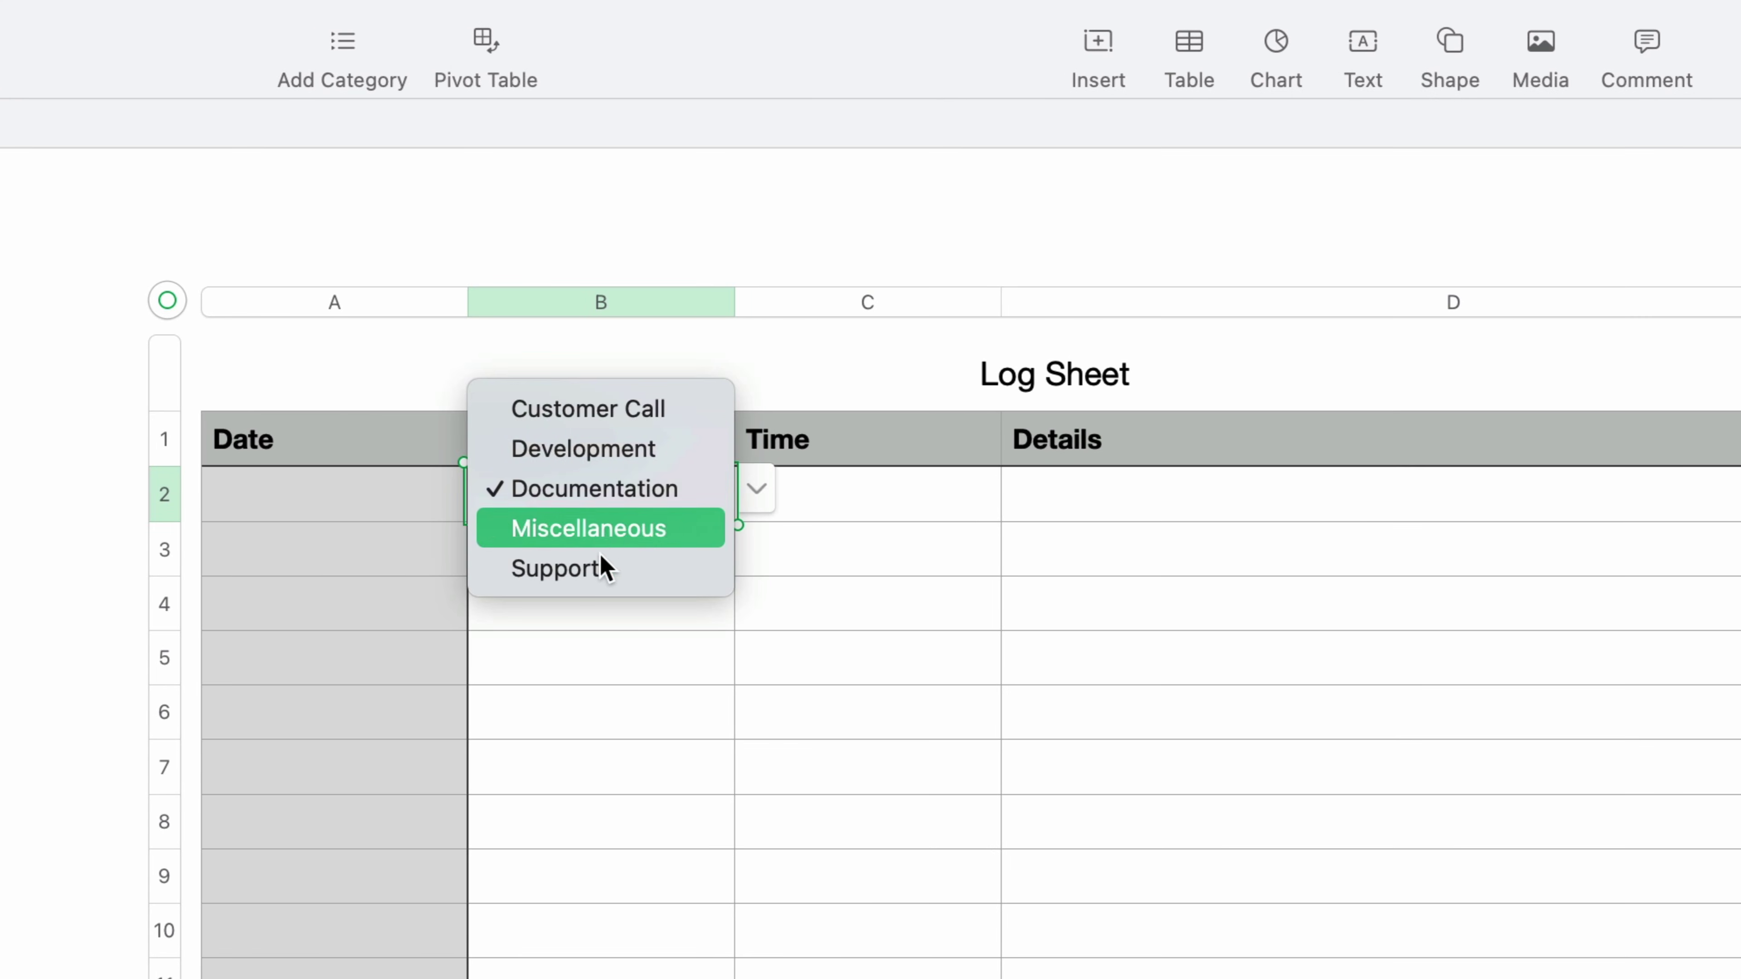
{"action": "left_click", "coordinate": [596, 409]}
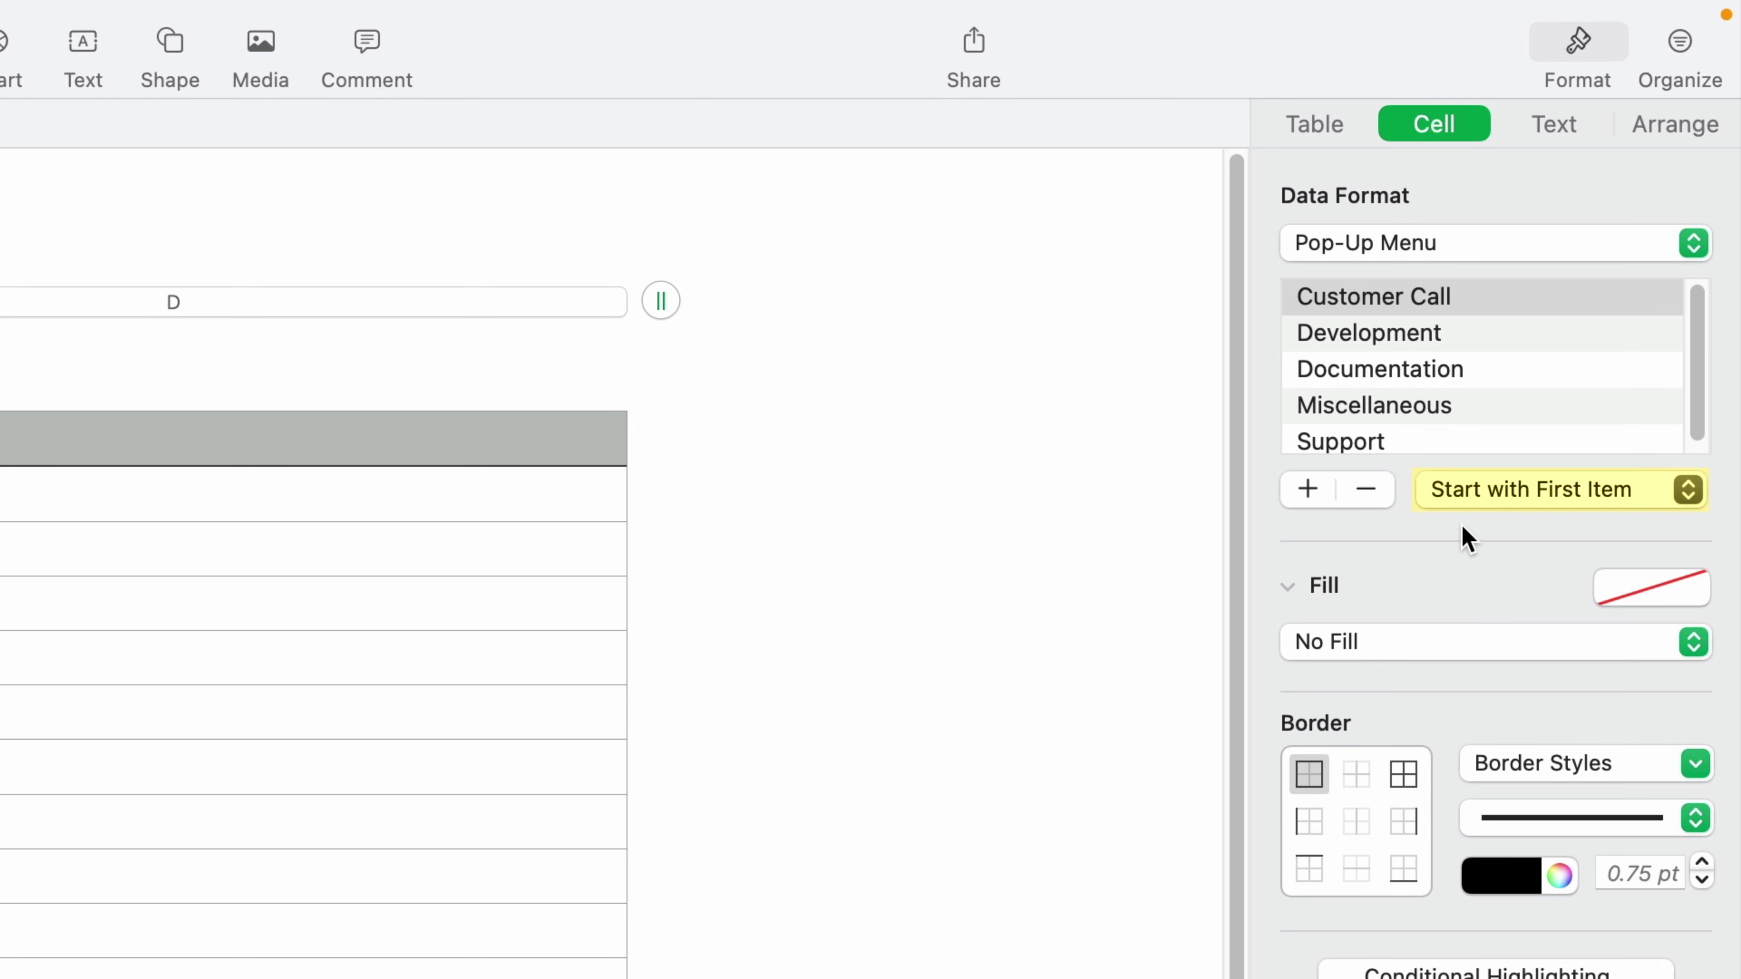
Step: Set the pop-up menu to Start with Blank and leave B2 at None
{"action": "left_click", "coordinate": [1491, 506]}
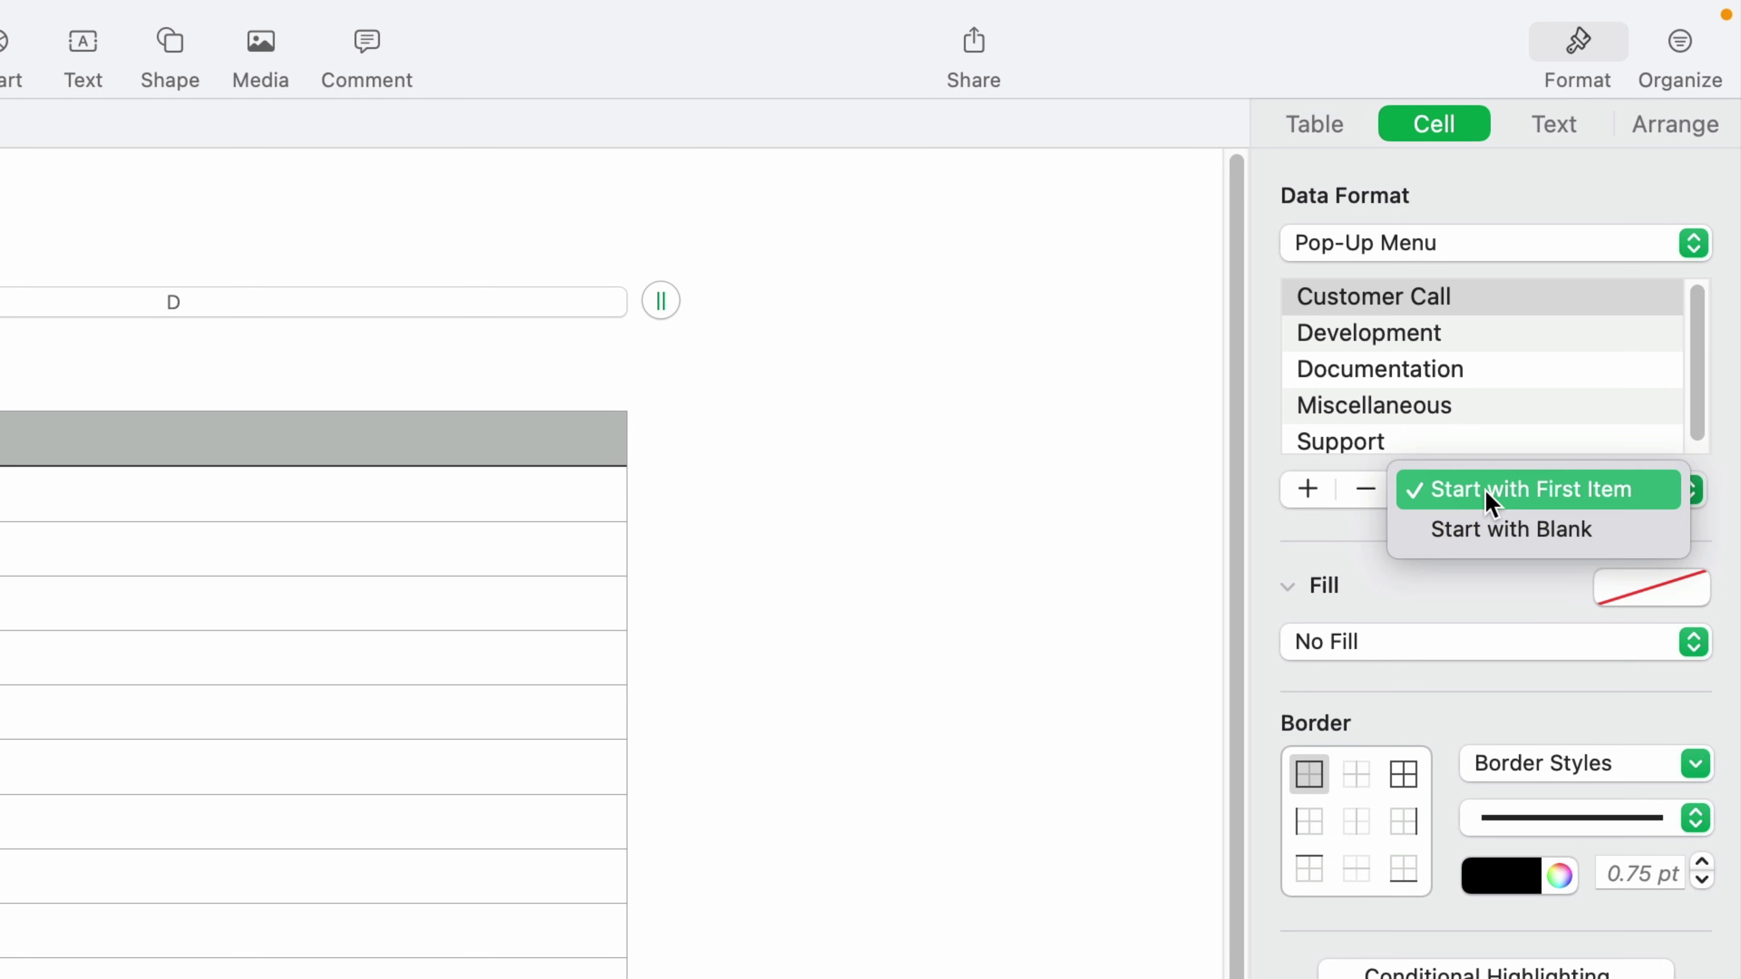
{"action": "left_click", "coordinate": [1648, 538]}
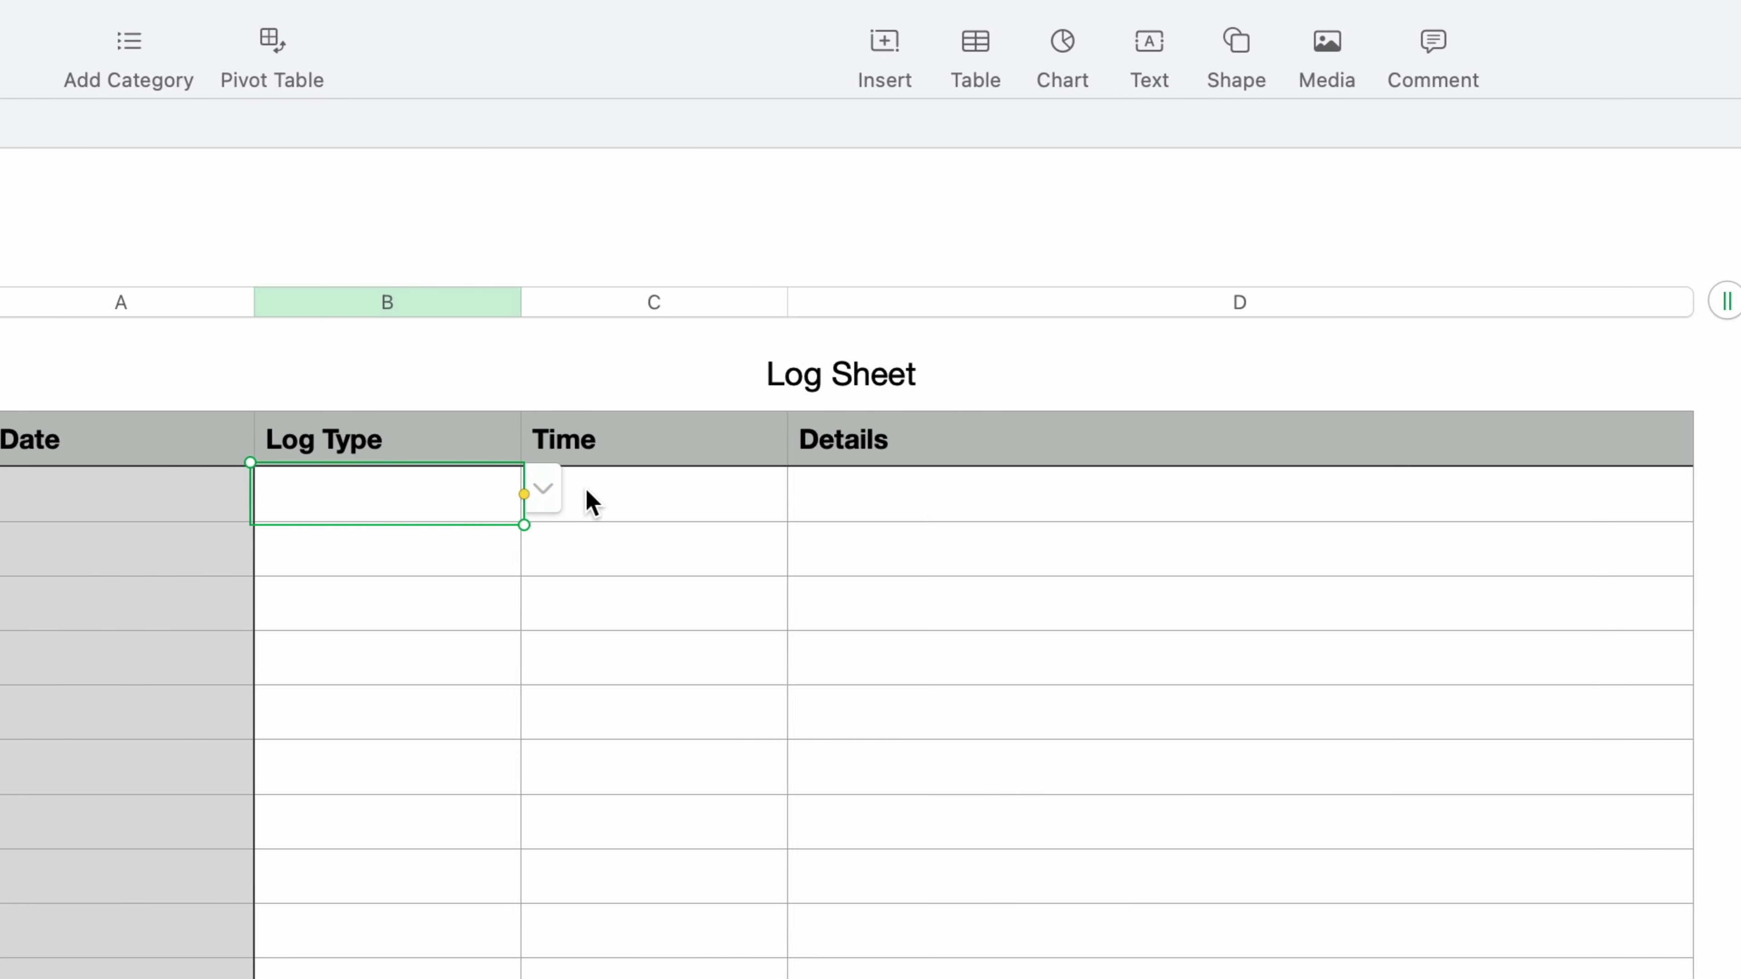
{"action": "left_click", "coordinate": [542, 488]}
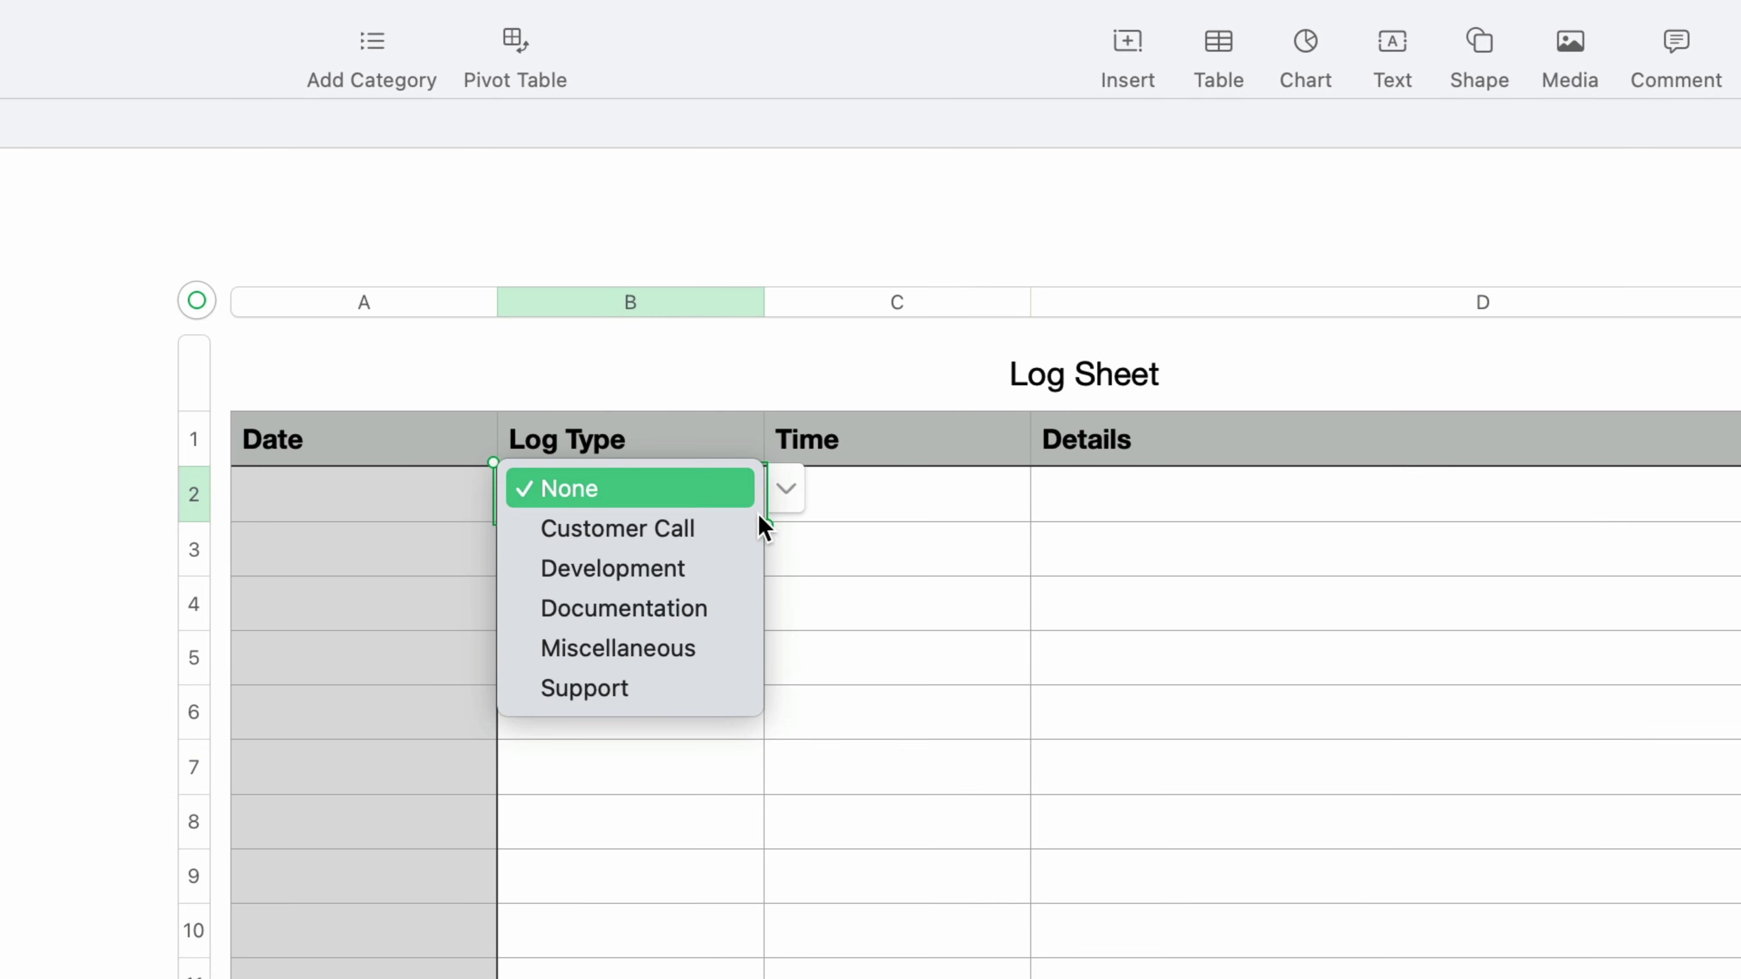
{"action": "left_click", "coordinate": [594, 489]}
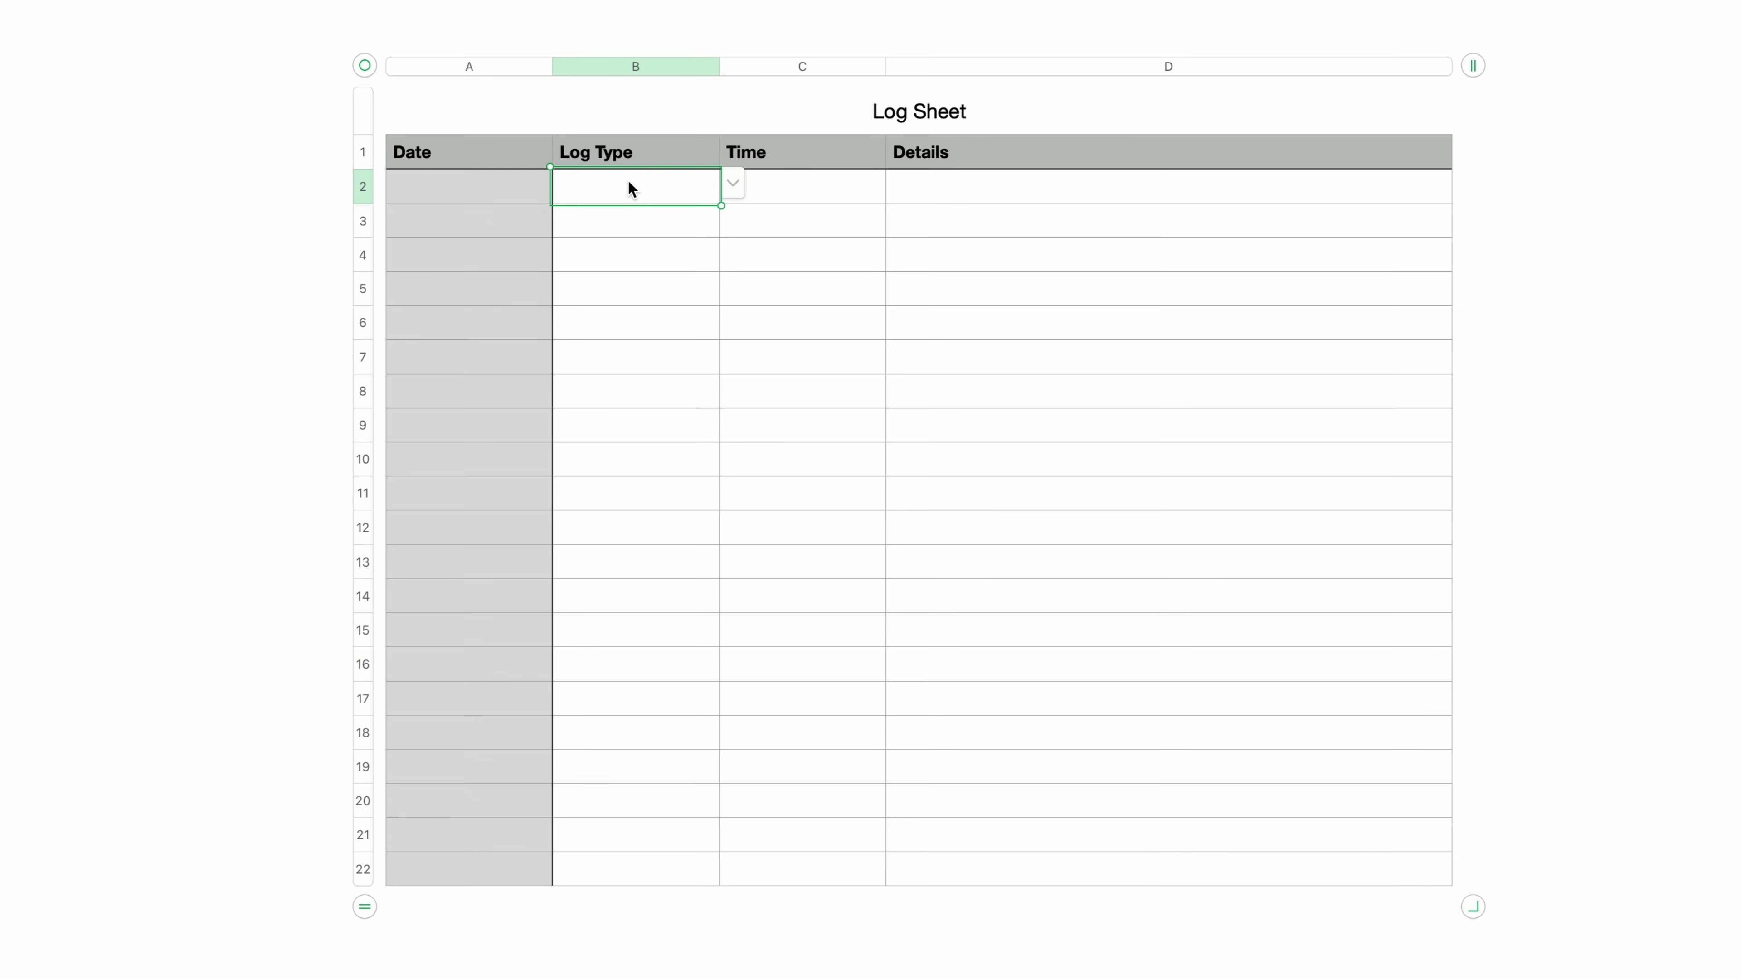
Step: Copy B2's blank pop-up cell and paste it into B3 through B22
{"action": "key", "text": "super+c"}
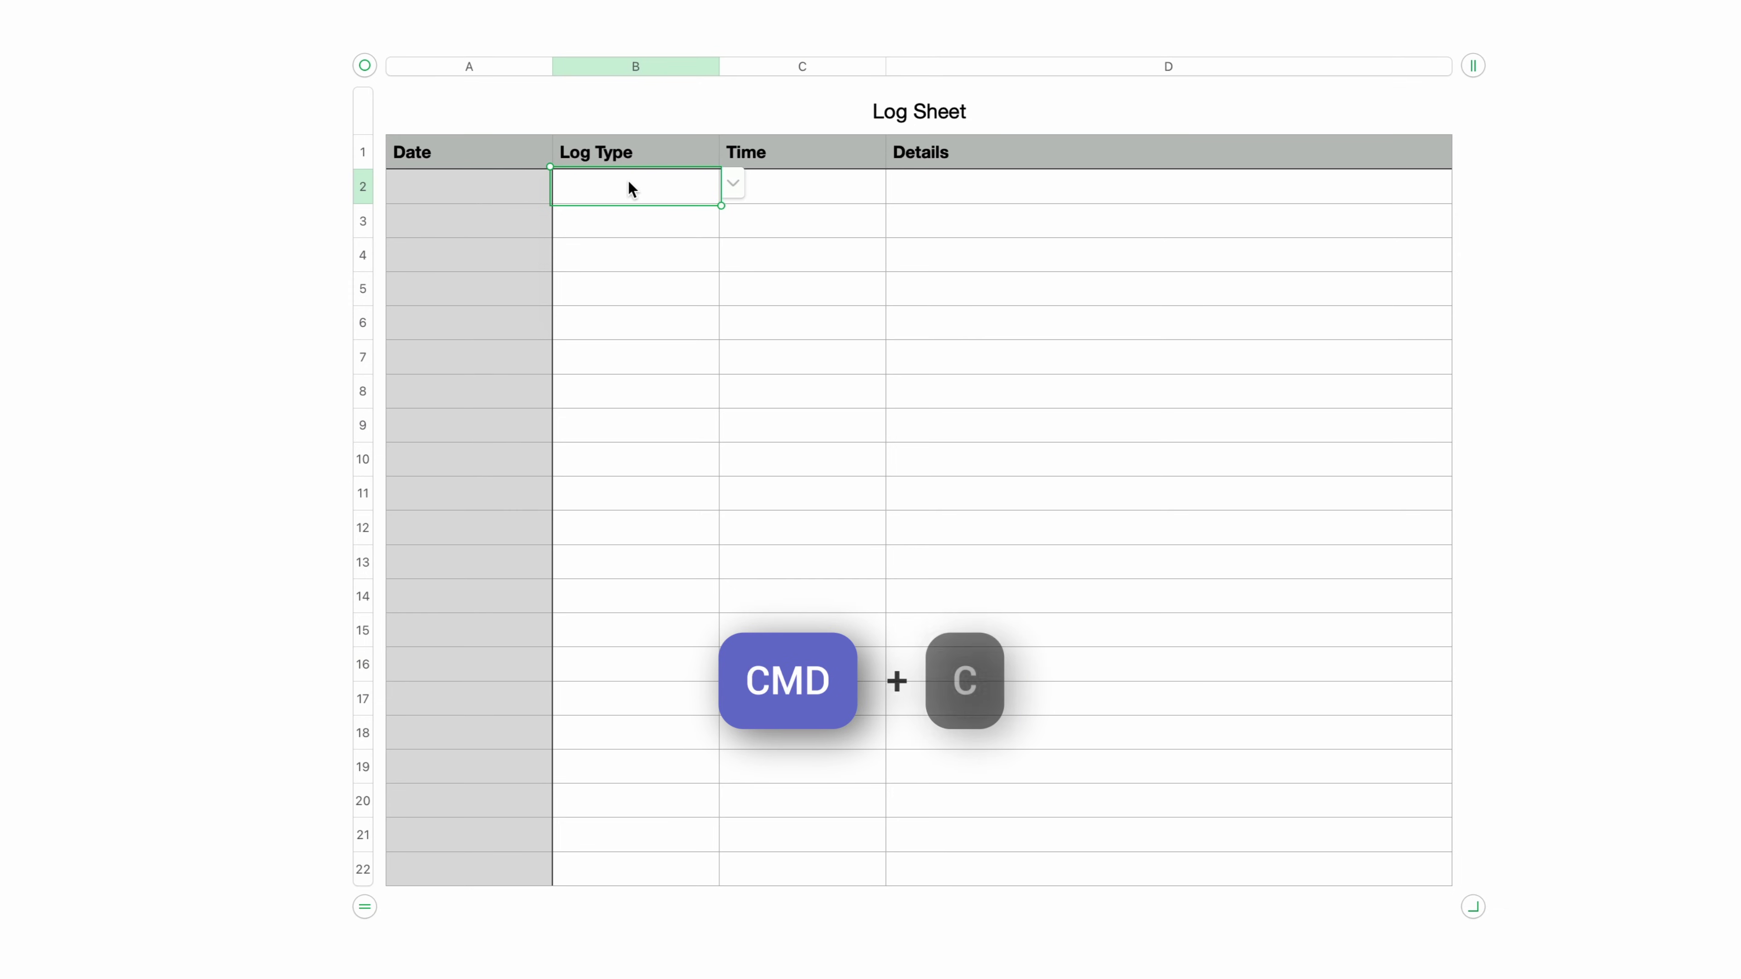
{"action": "left_click", "coordinate": [687, 227]}
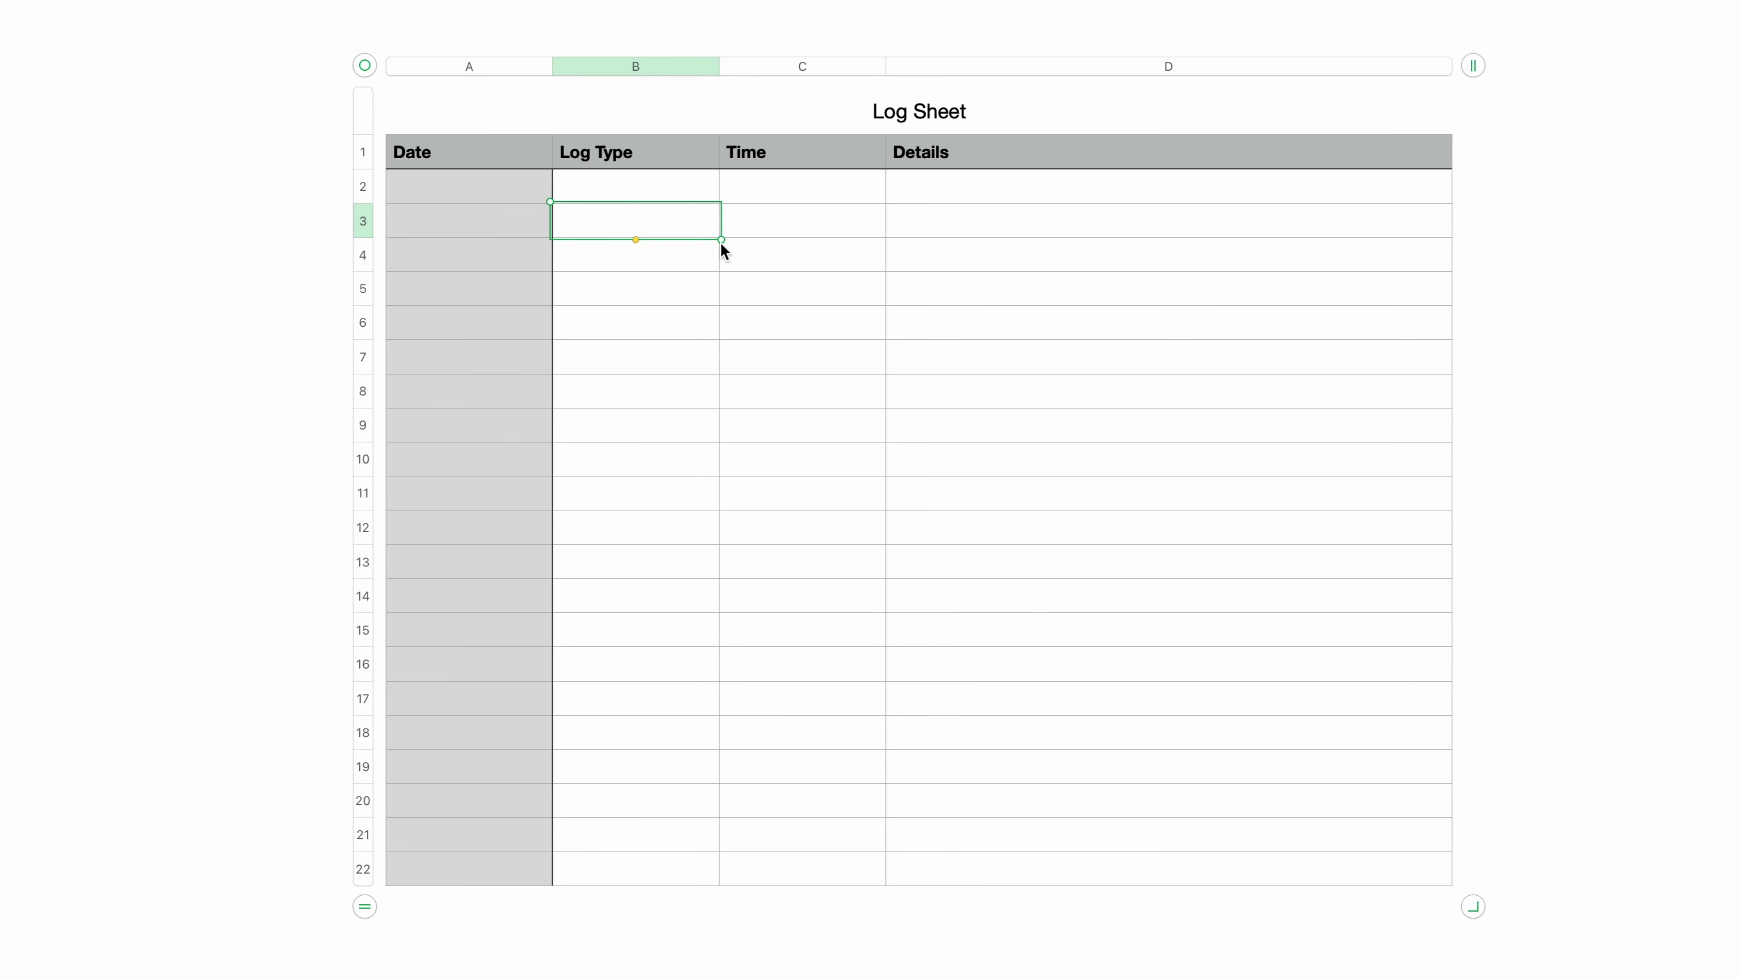
{"action": "left_click_drag", "start_coordinate": [721, 239], "coordinate": [755, 877]}
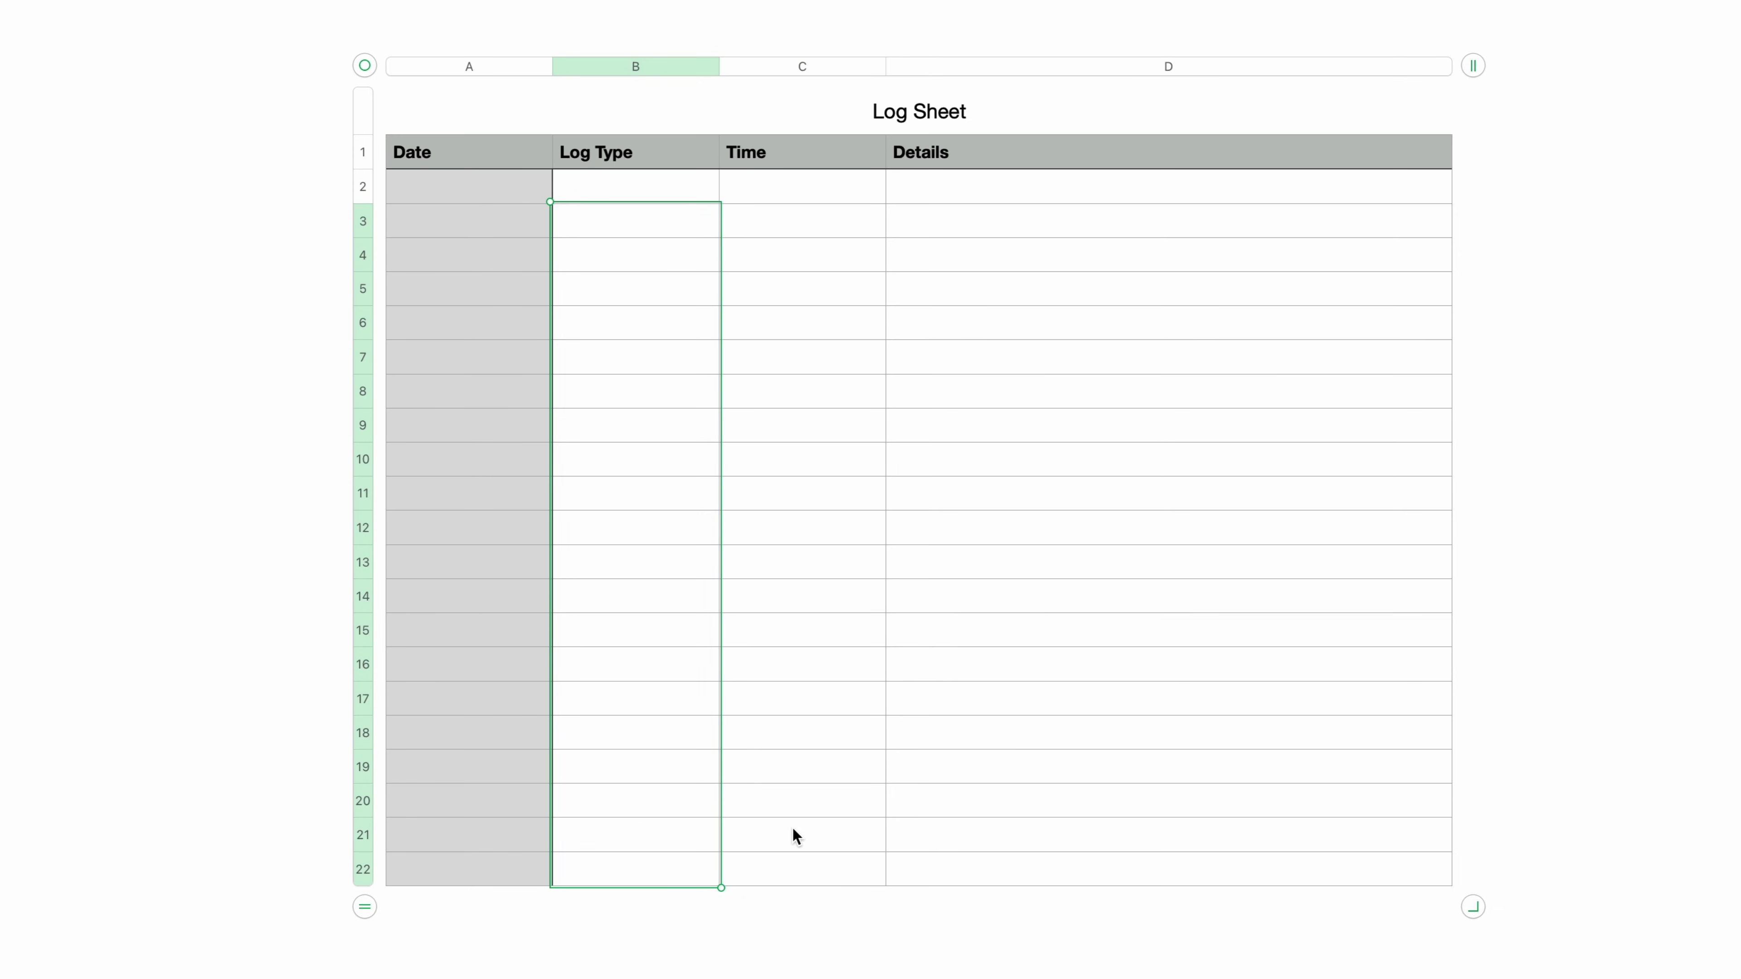
{"action": "key", "text": "super+v"}
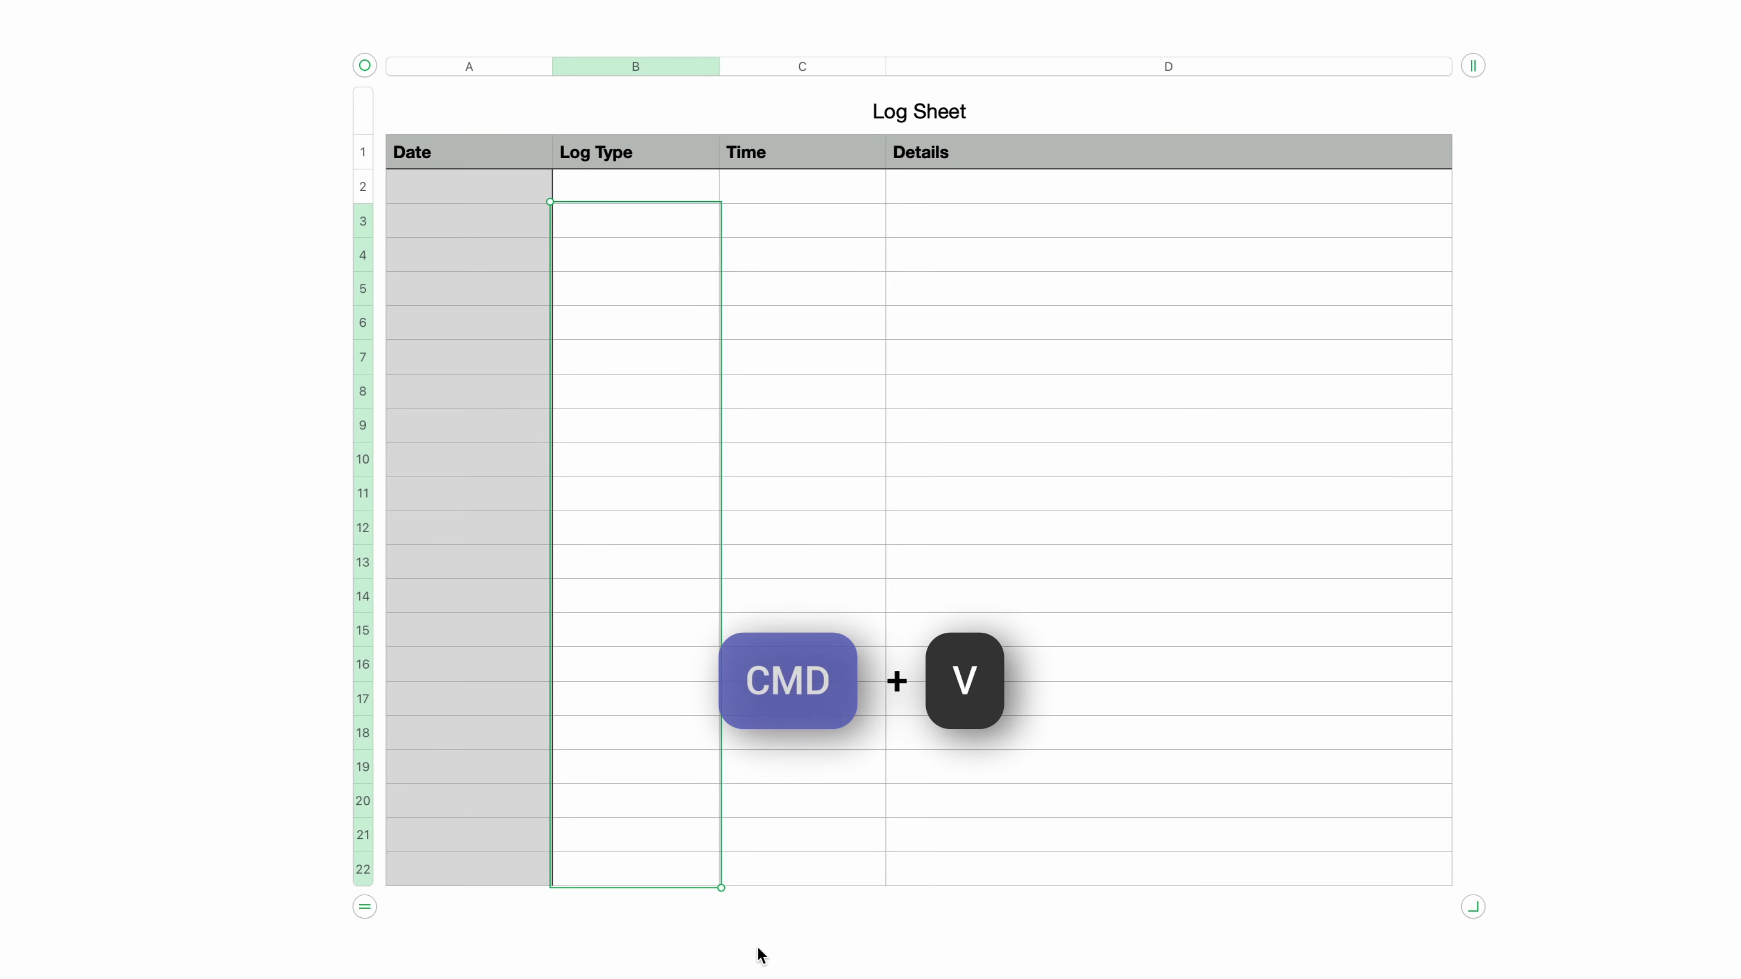
{"action": "left_click", "coordinate": [757, 942]}
Step: Test the pasted menus by setting B15 to Documentation and B19 to Support
{"action": "left_click", "coordinate": [676, 692]}
{"action": "left_click", "coordinate": [691, 634]}
{"action": "left_click", "coordinate": [733, 623]}
{"action": "left_click", "coordinate": [675, 695]}
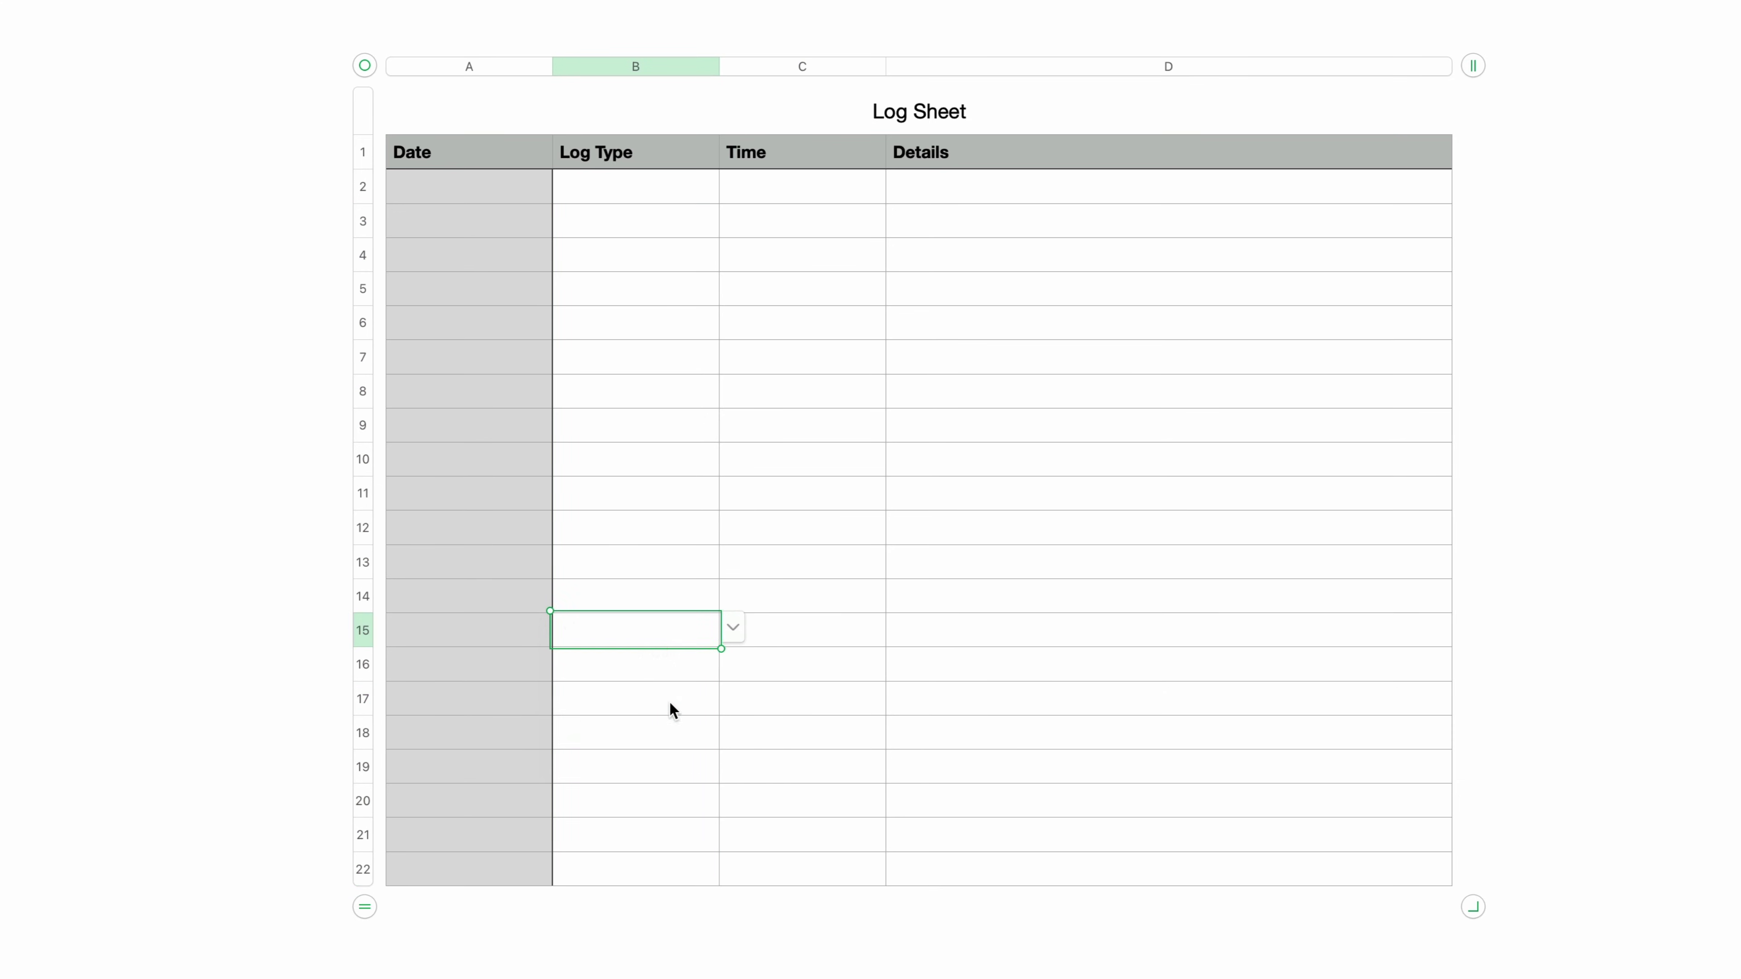
{"action": "left_click", "coordinate": [658, 779]}
{"action": "left_click", "coordinate": [732, 767]}
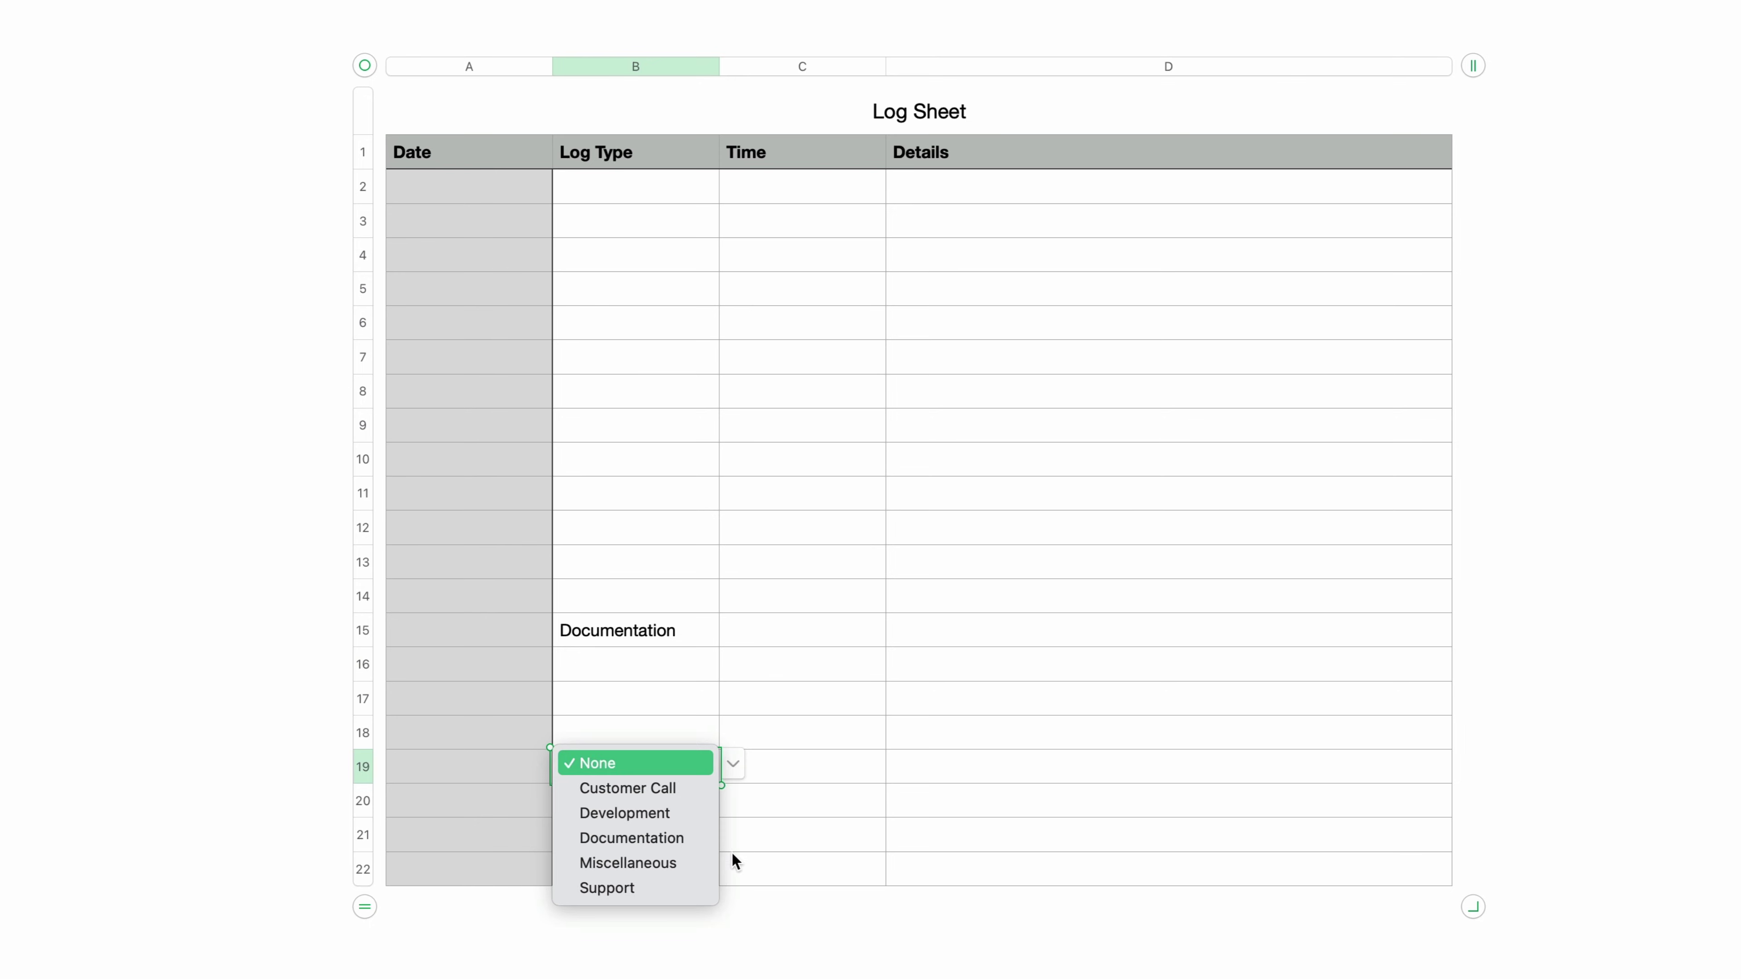
{"action": "left_click", "coordinate": [652, 887]}
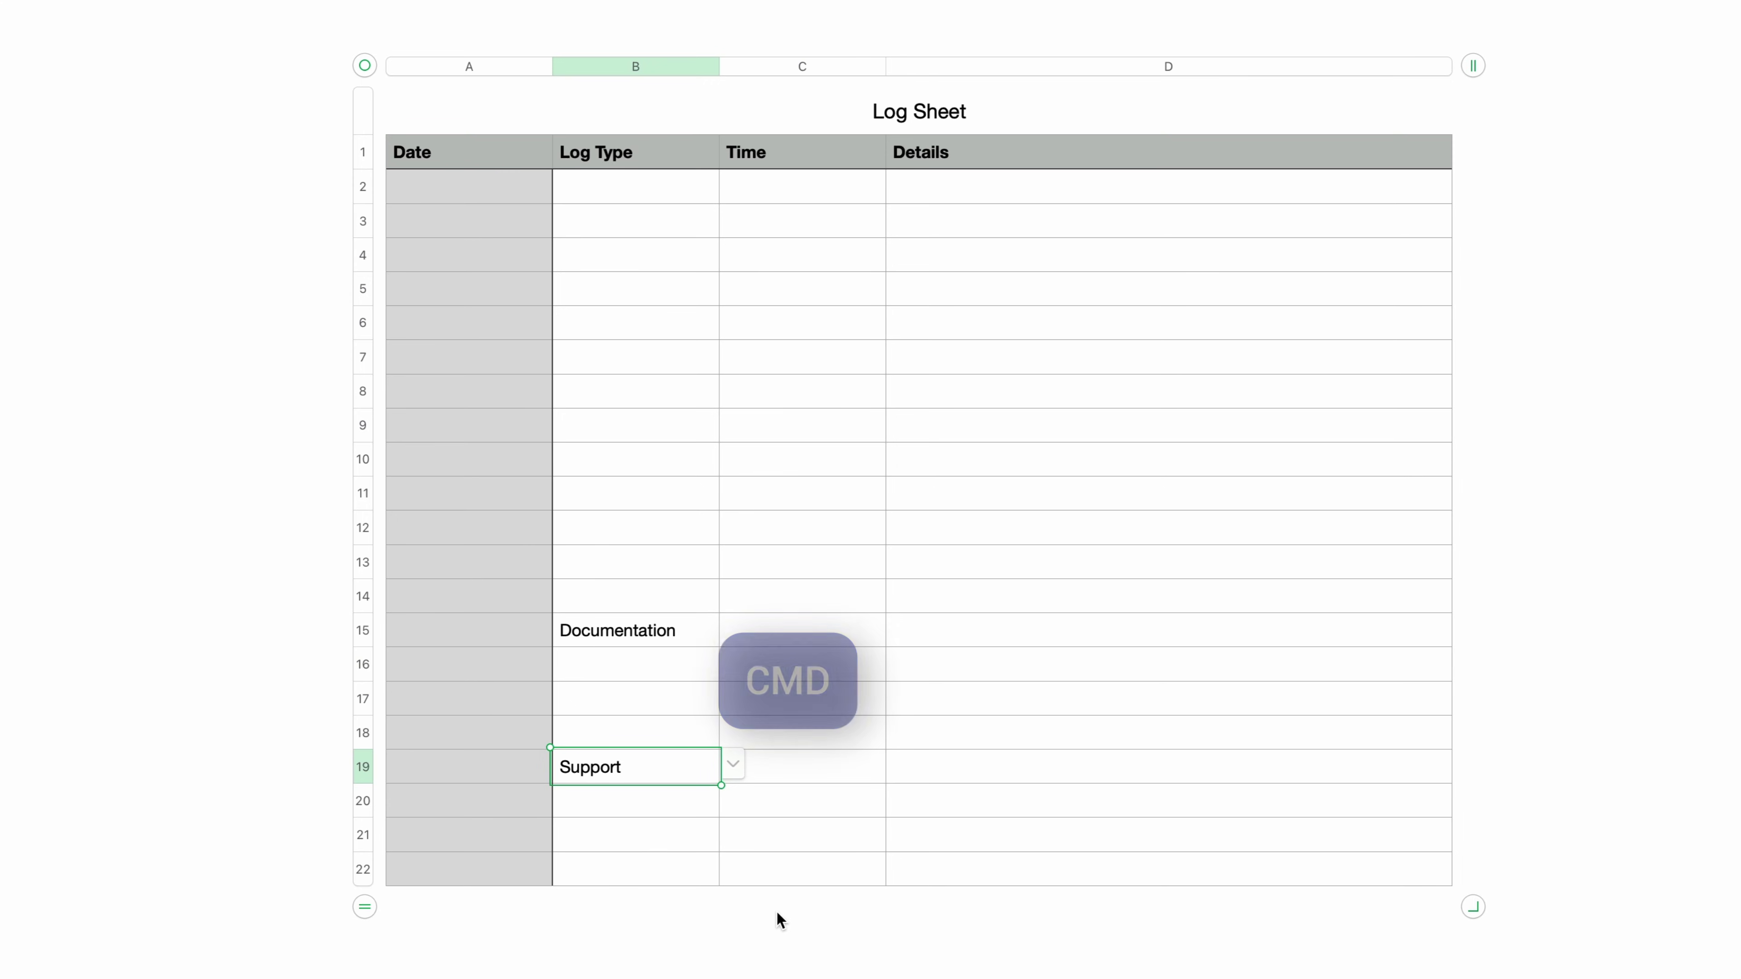
Step: Undo the paste and test entries, then fill B2's blank pop-up down to B22
{"action": "key", "text": "super+z"}
{"action": "key", "text": "super+z"}
{"action": "key", "text": "super+z"}
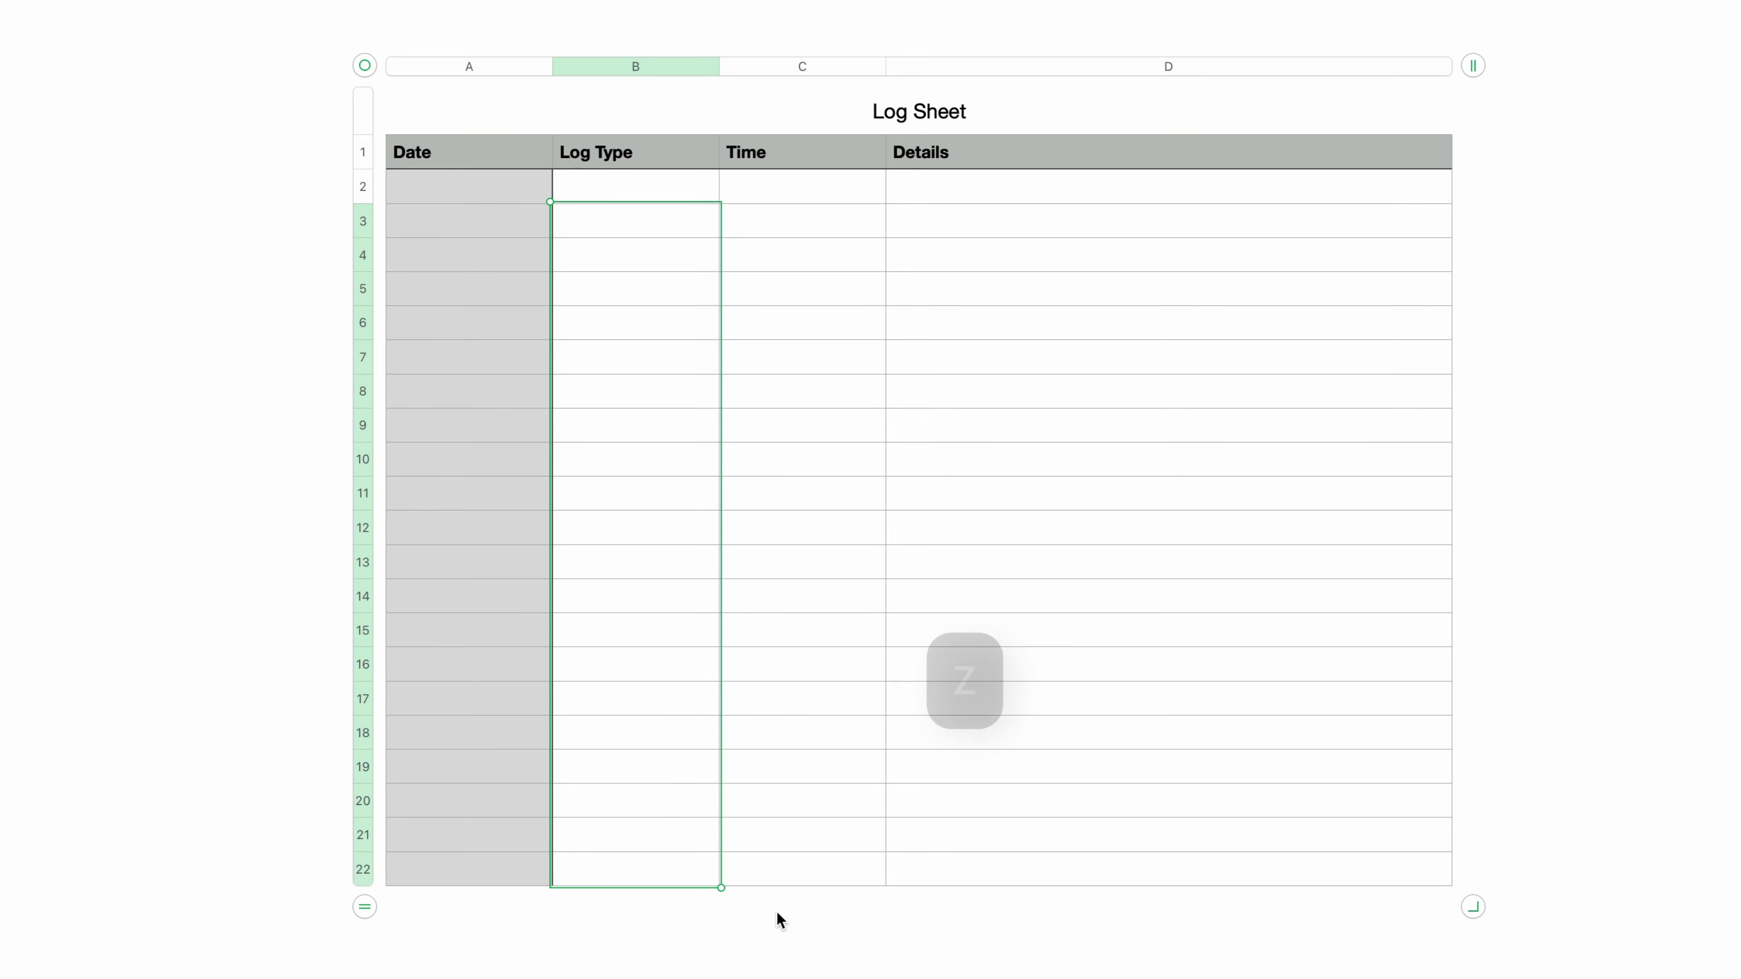
{"action": "left_click", "coordinate": [777, 919]}
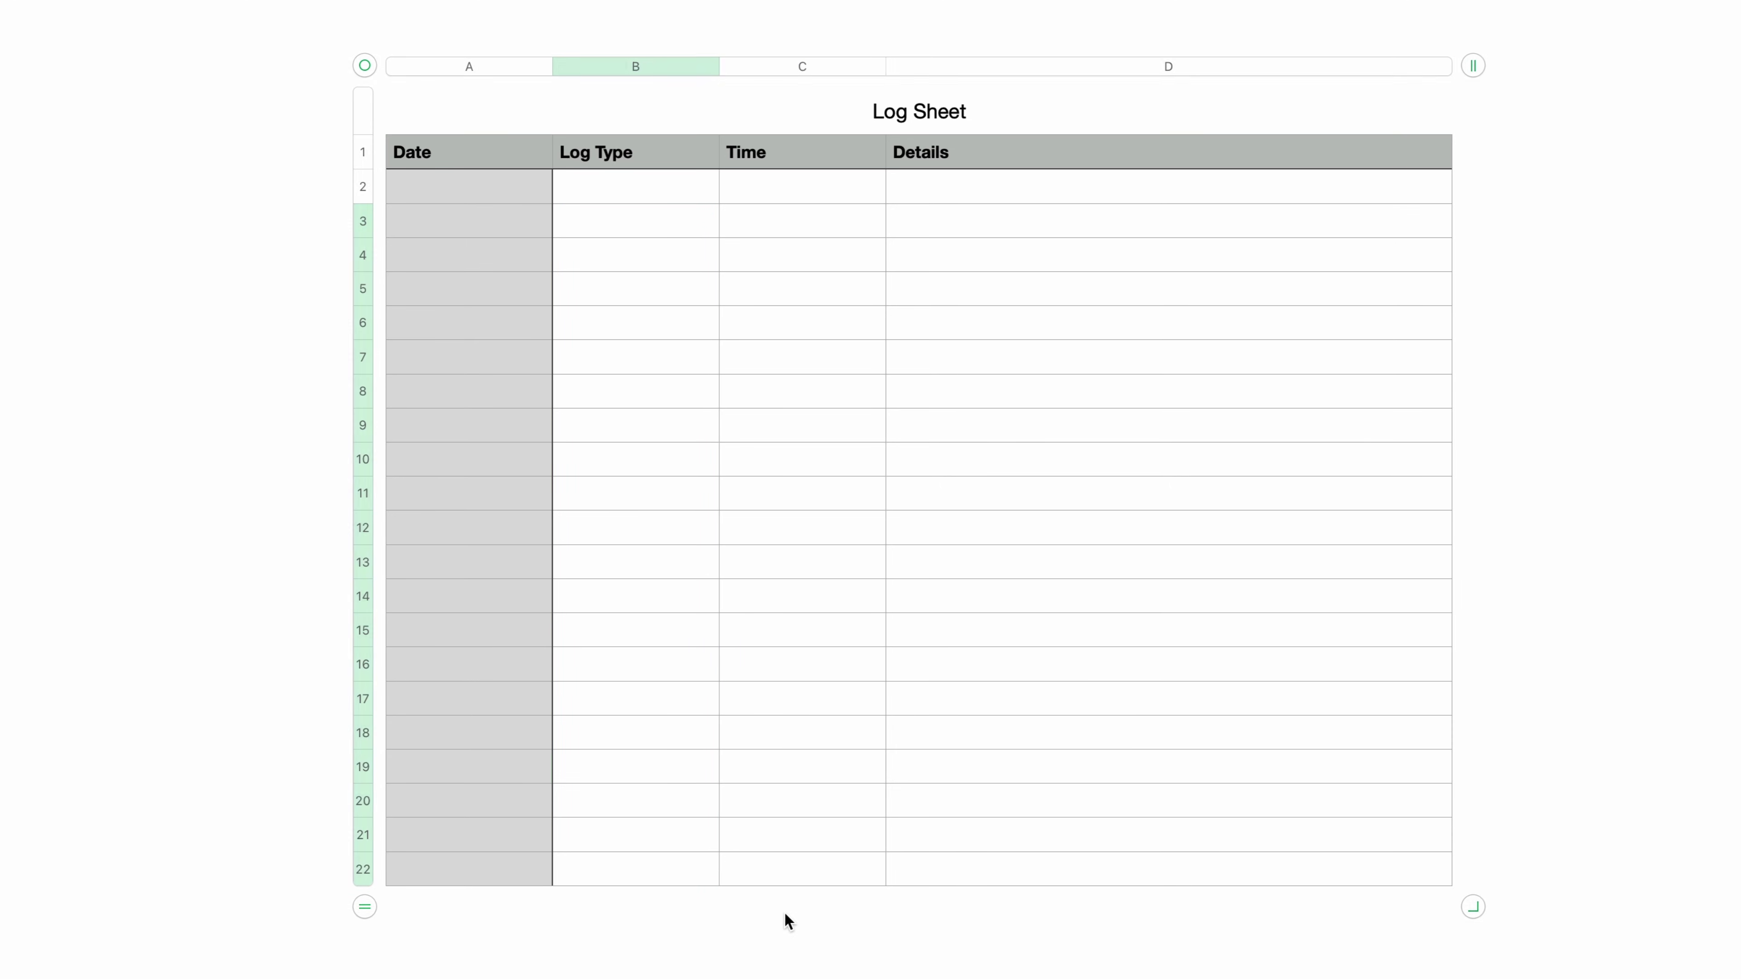
{"action": "left_click", "coordinate": [693, 833]}
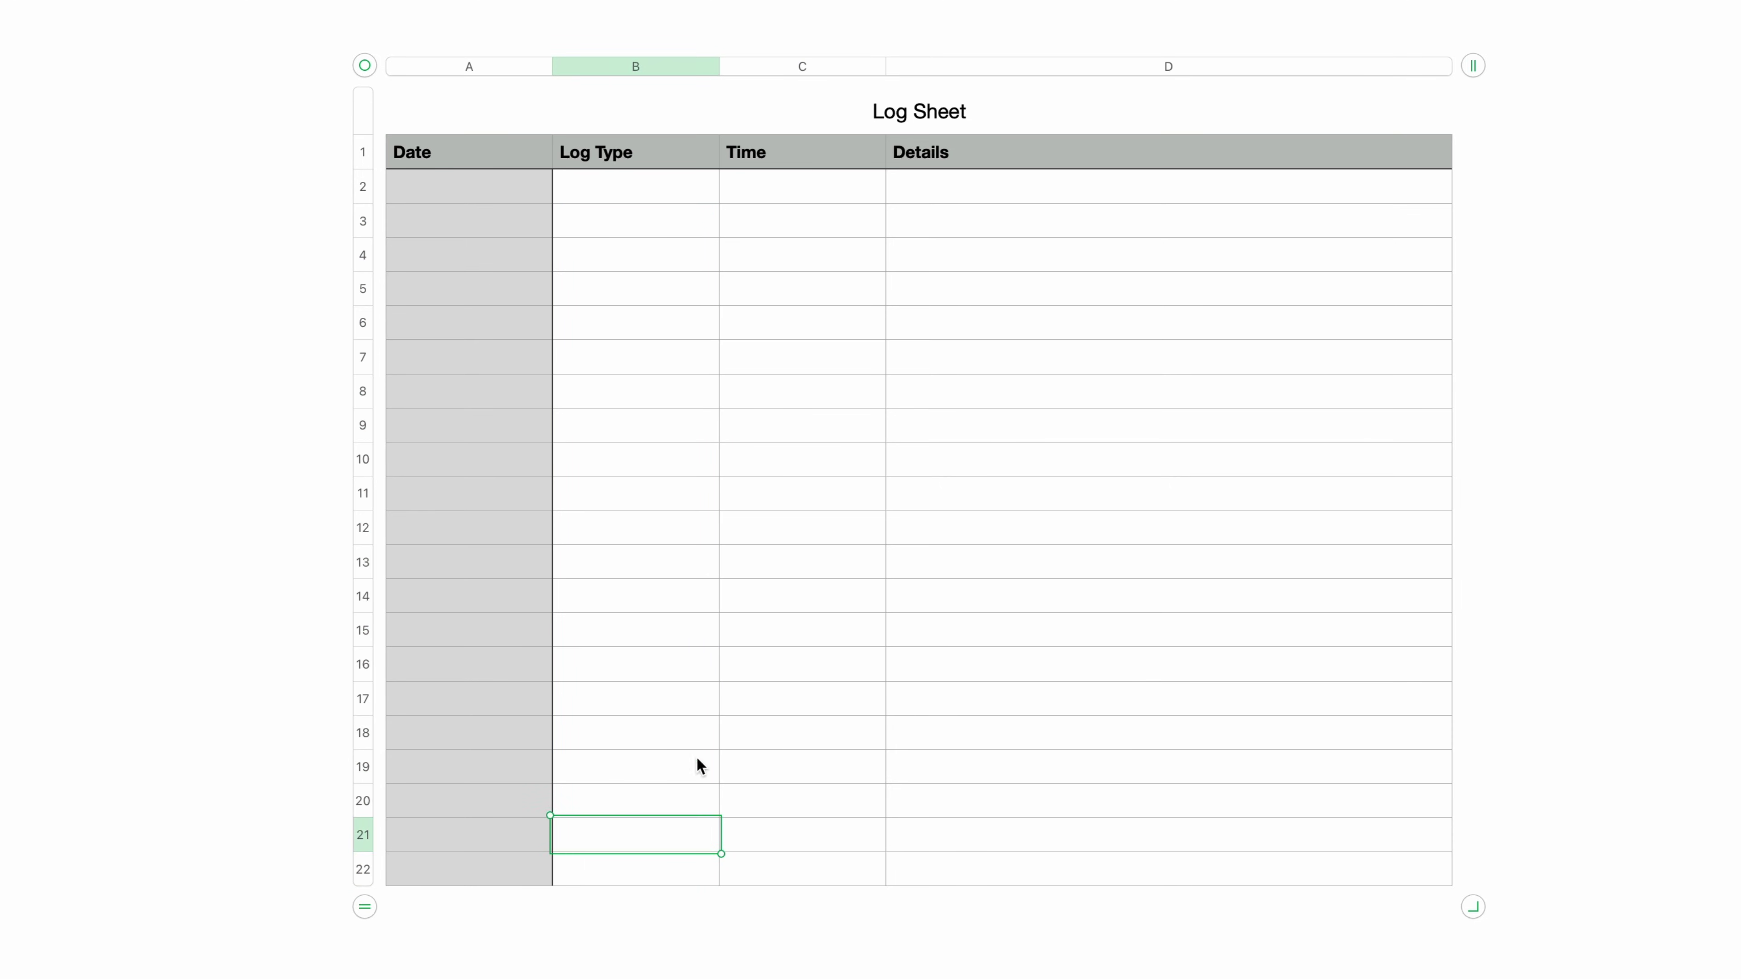
{"action": "left_click", "coordinate": [682, 185]}
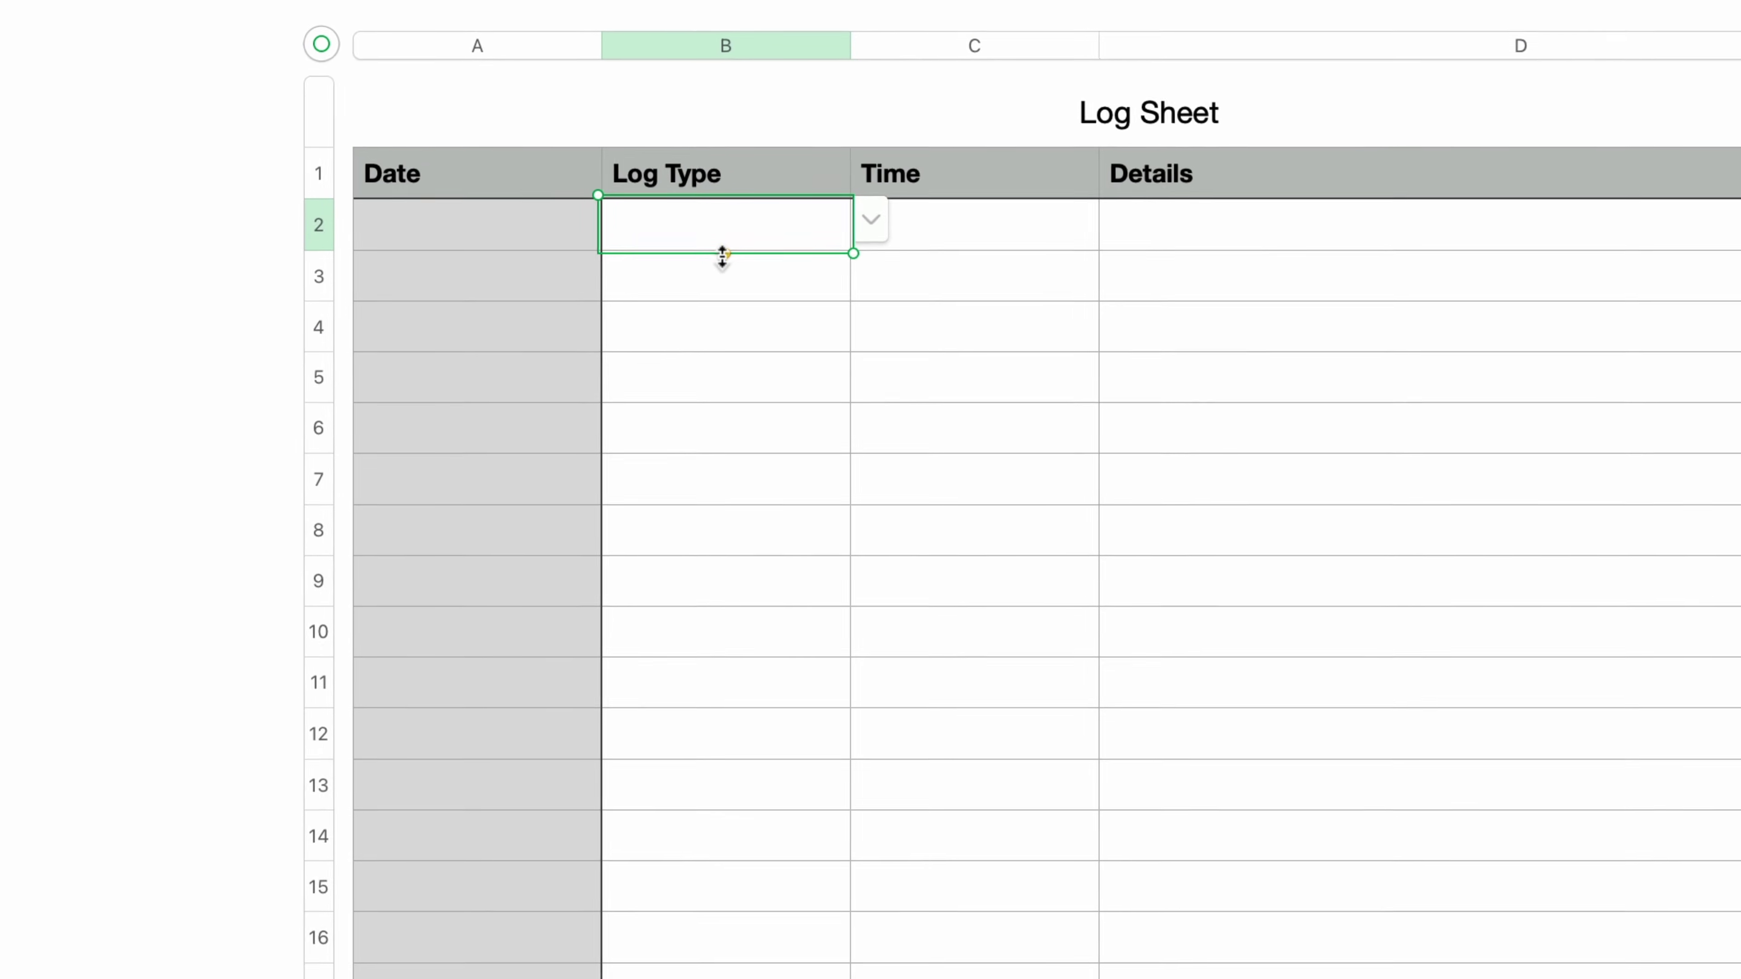
{"action": "left_click_drag", "start_coordinate": [600, 229], "coordinate": [605, 895]}
Step: Set B18 to Miscellaneous and B13 to Documentation using their Log Type pop-up menus
{"action": "left_click", "coordinate": [641, 929]}
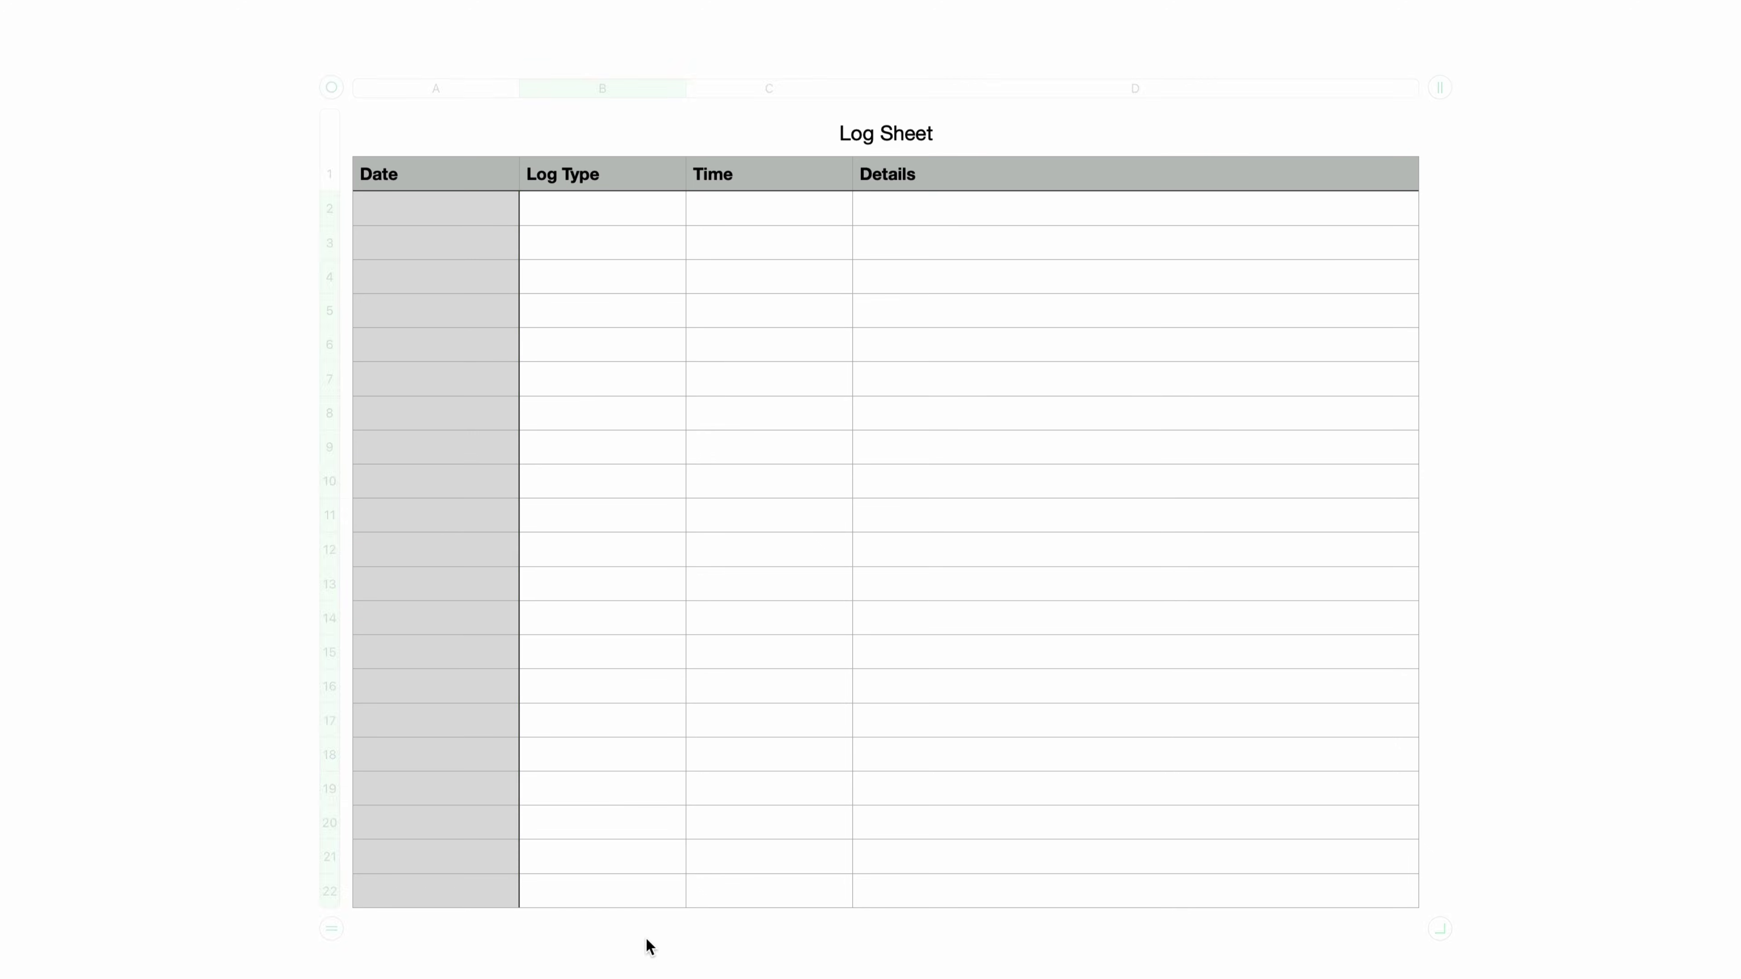
{"action": "left_click", "coordinate": [659, 768]}
{"action": "left_click", "coordinate": [702, 748]}
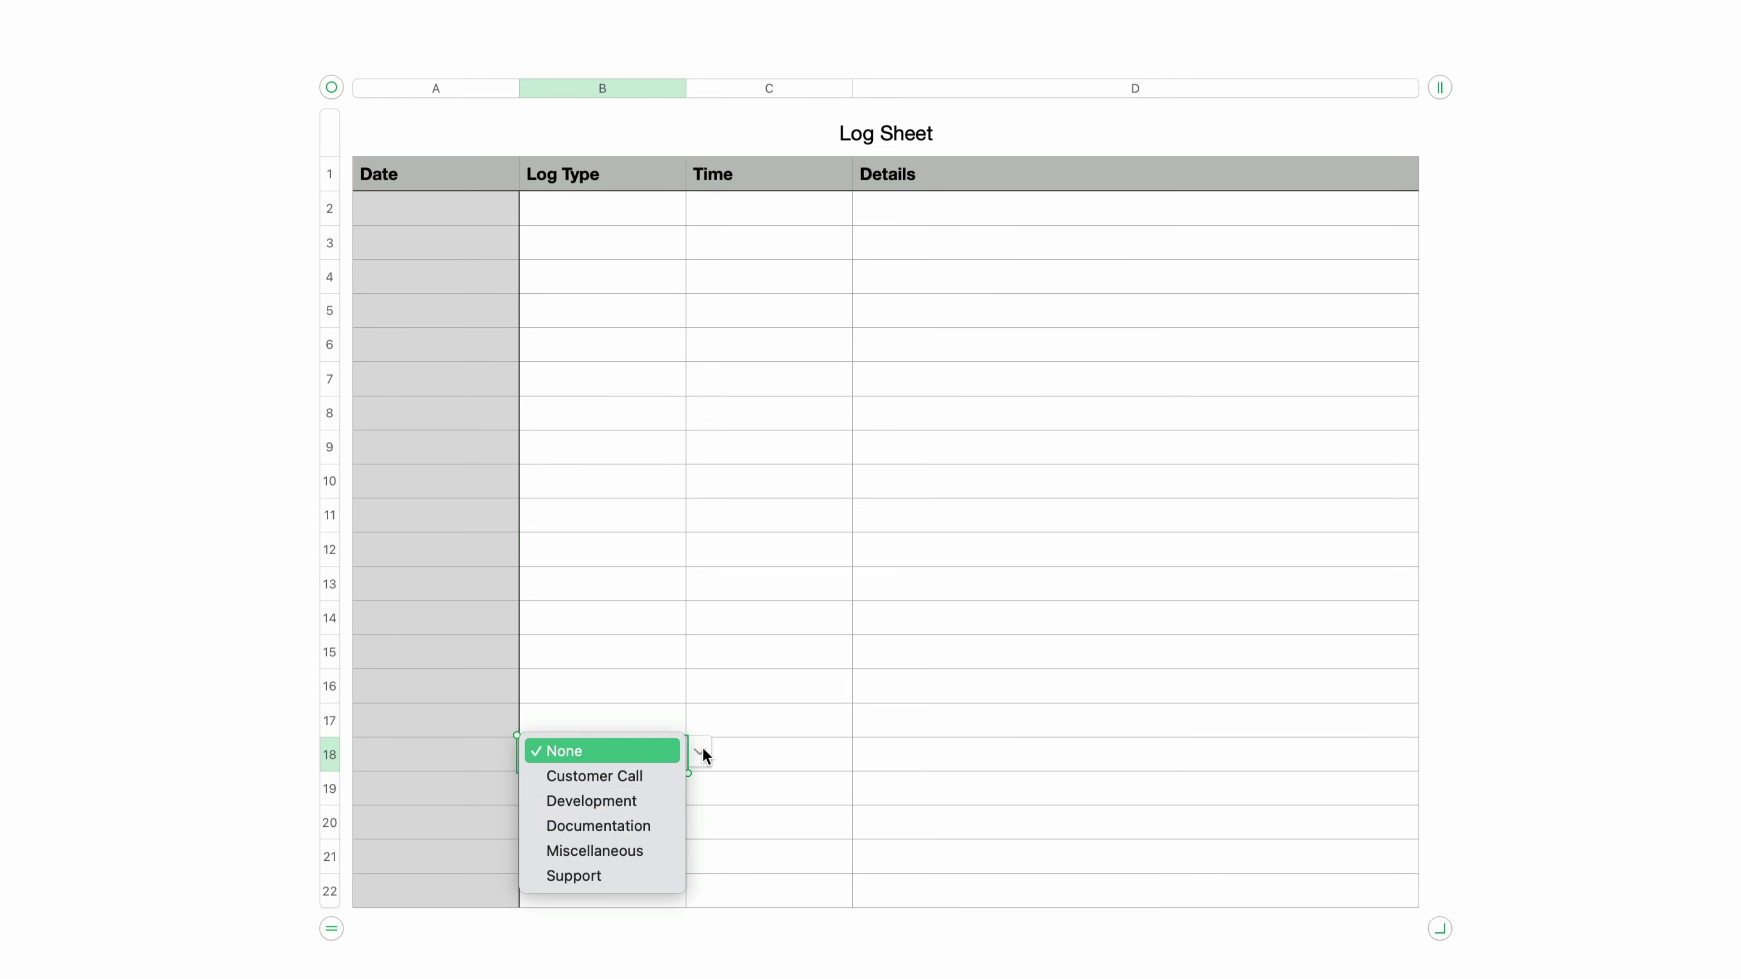
{"action": "left_click", "coordinate": [650, 846]}
{"action": "left_click", "coordinate": [663, 582]}
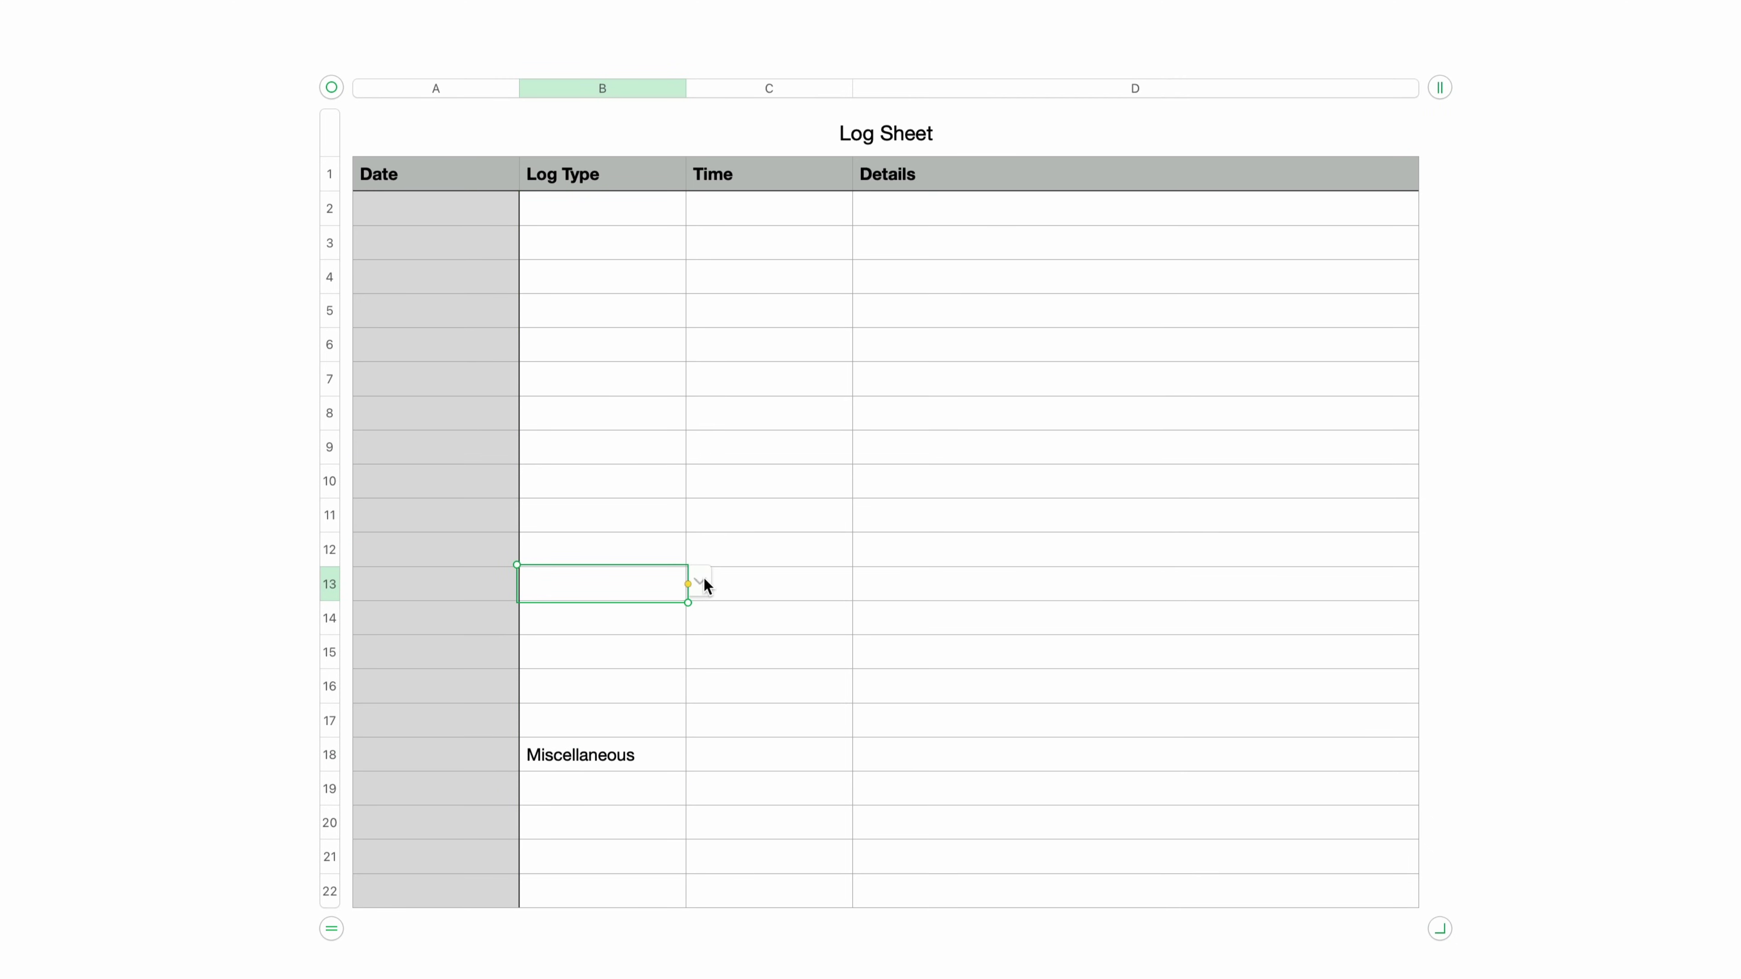
{"action": "left_click", "coordinate": [700, 583]}
{"action": "left_click", "coordinate": [625, 655]}
{"action": "left_click", "coordinate": [646, 282]}
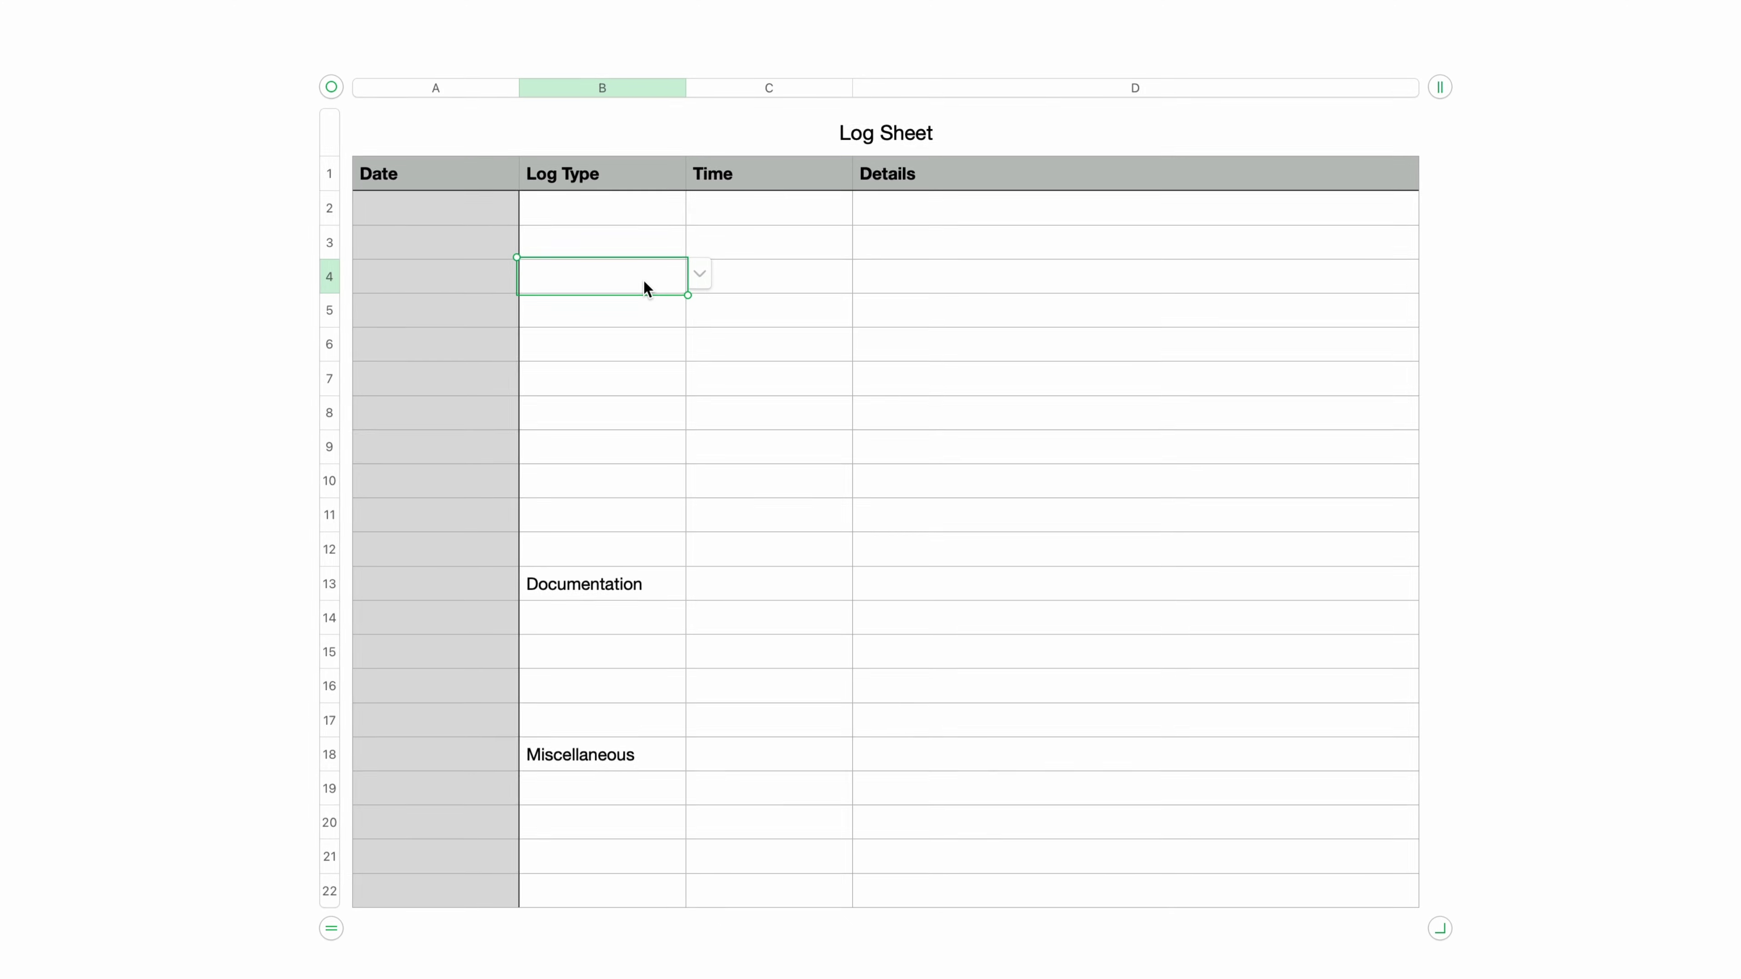
Step: Add rows below row 22 so the table runs to row 26
{"action": "left_click", "coordinate": [847, 702]}
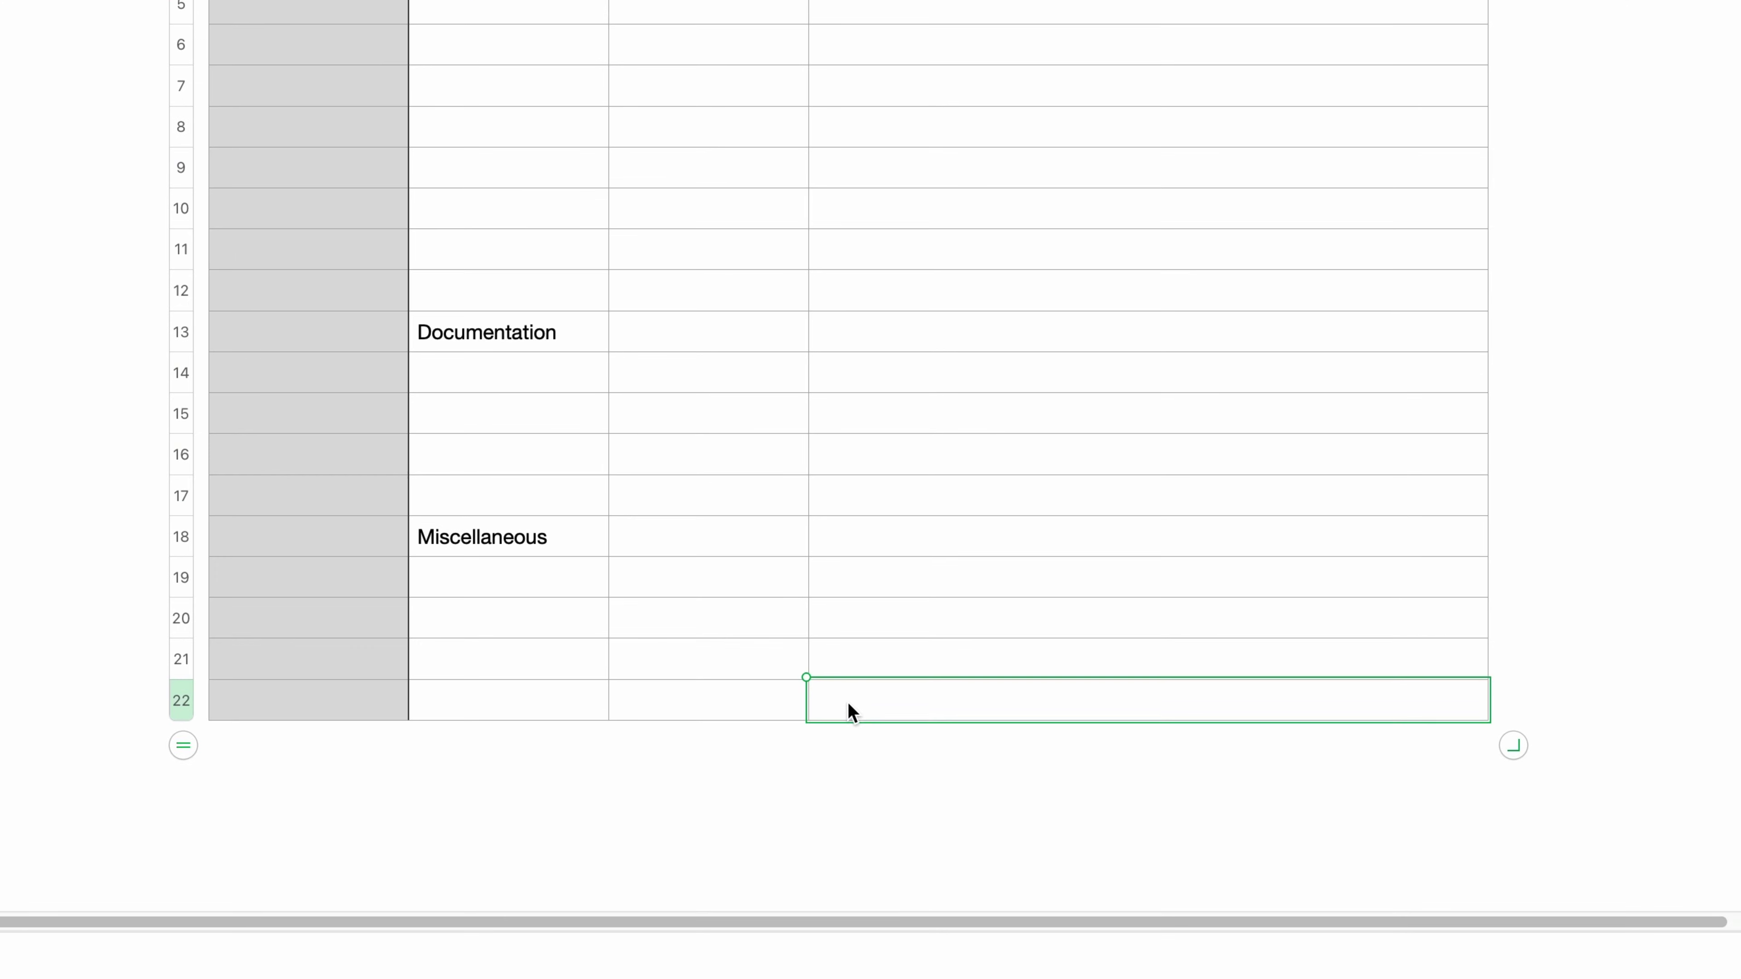
{"action": "key", "text": "alt+Down"}
{"action": "key", "text": "alt+Down"}
{"action": "key", "text": "alt+Down"}
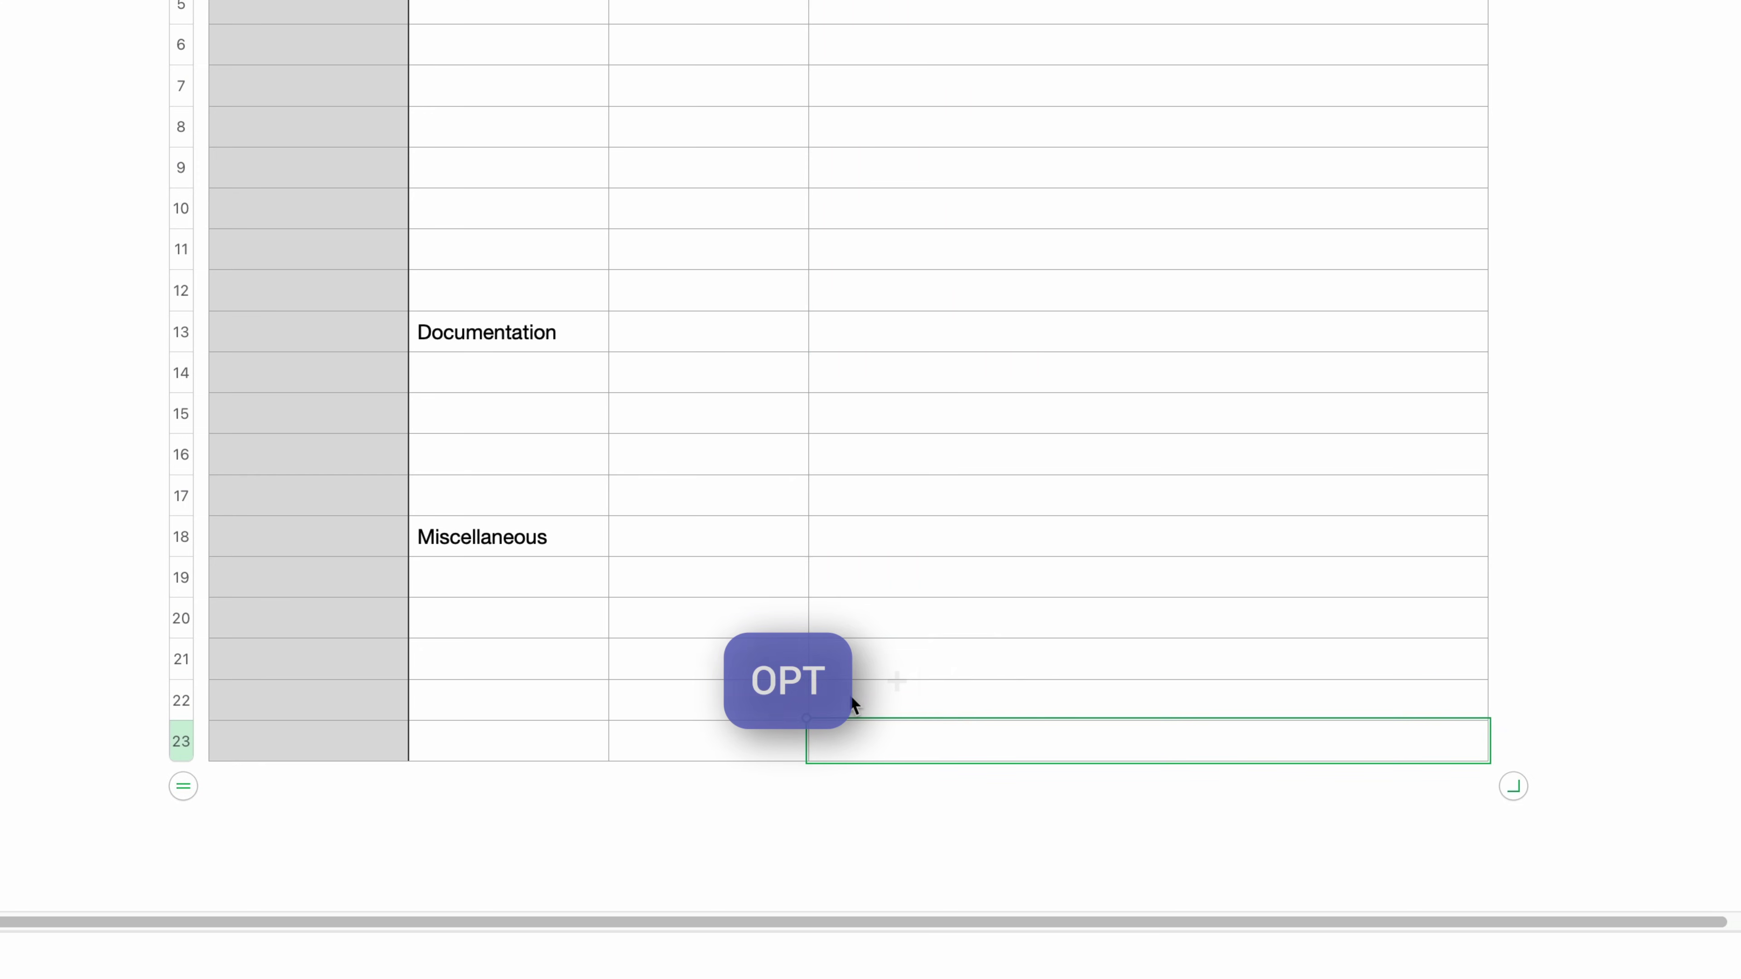
{"action": "key", "text": "alt+Down"}
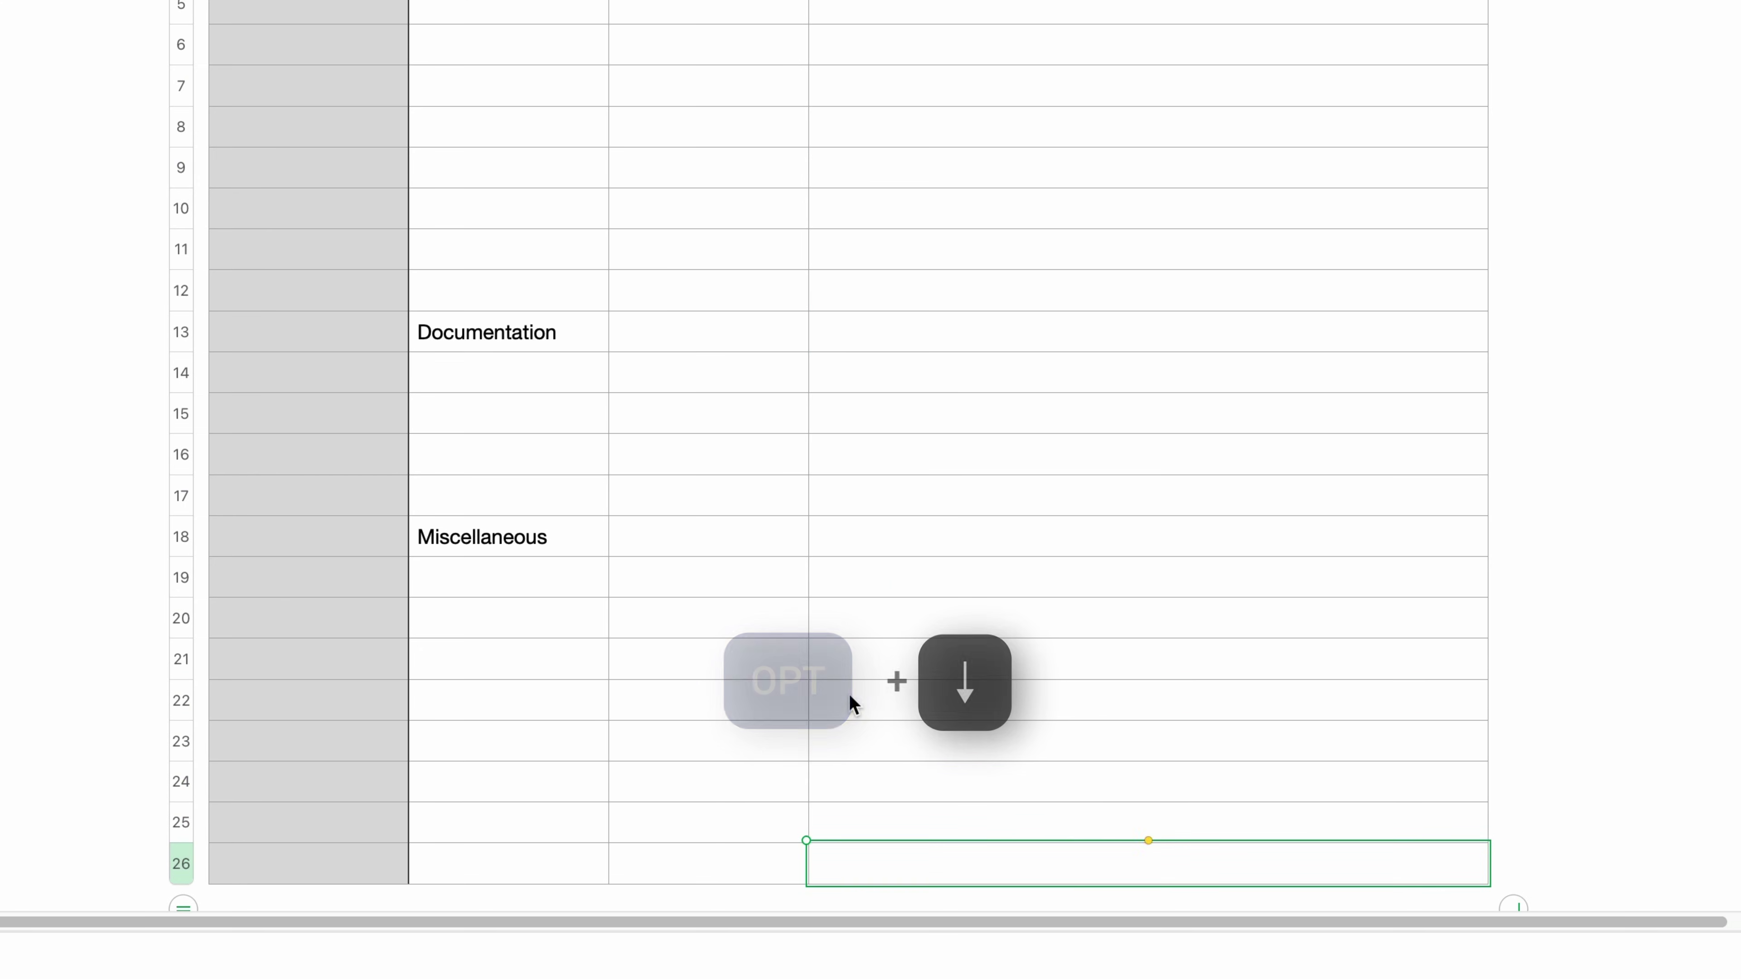
Step: Set B26 to Miscellaneous and check that the new rows keep the Log Type pop-up
{"action": "scroll", "coordinate": [746, 610], "scroll_direction": "down", "scroll_amount": 5}
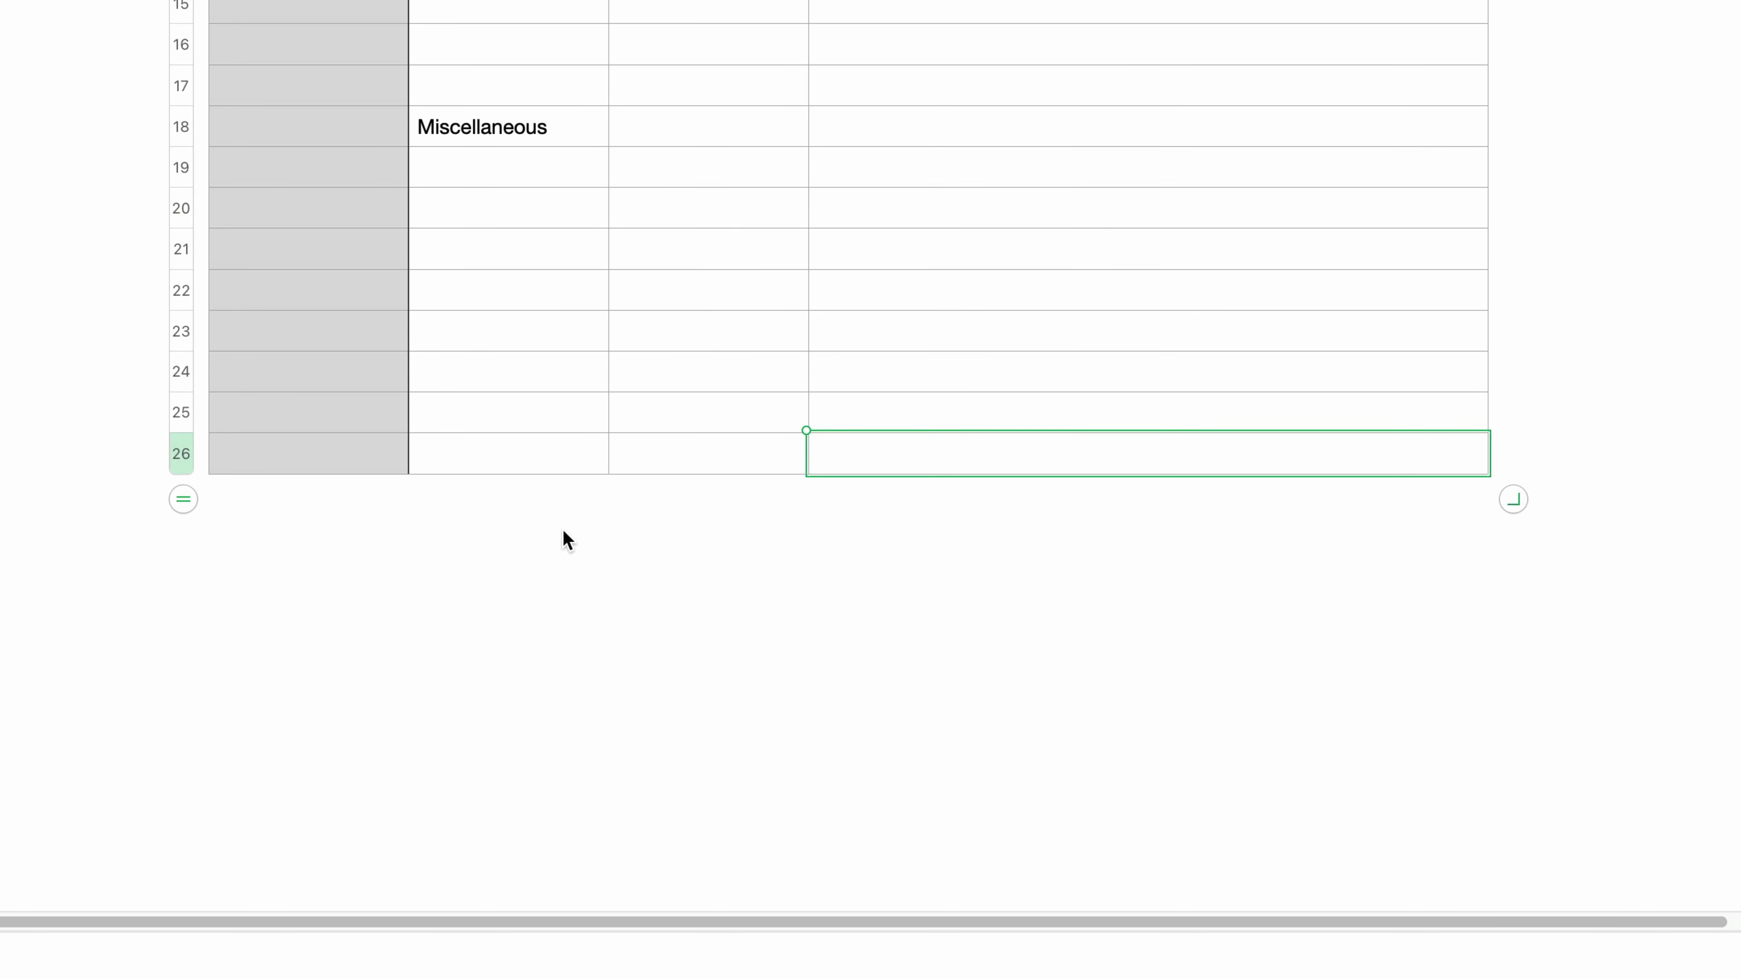
{"action": "left_click", "coordinate": [540, 447]}
{"action": "left_click", "coordinate": [623, 451]}
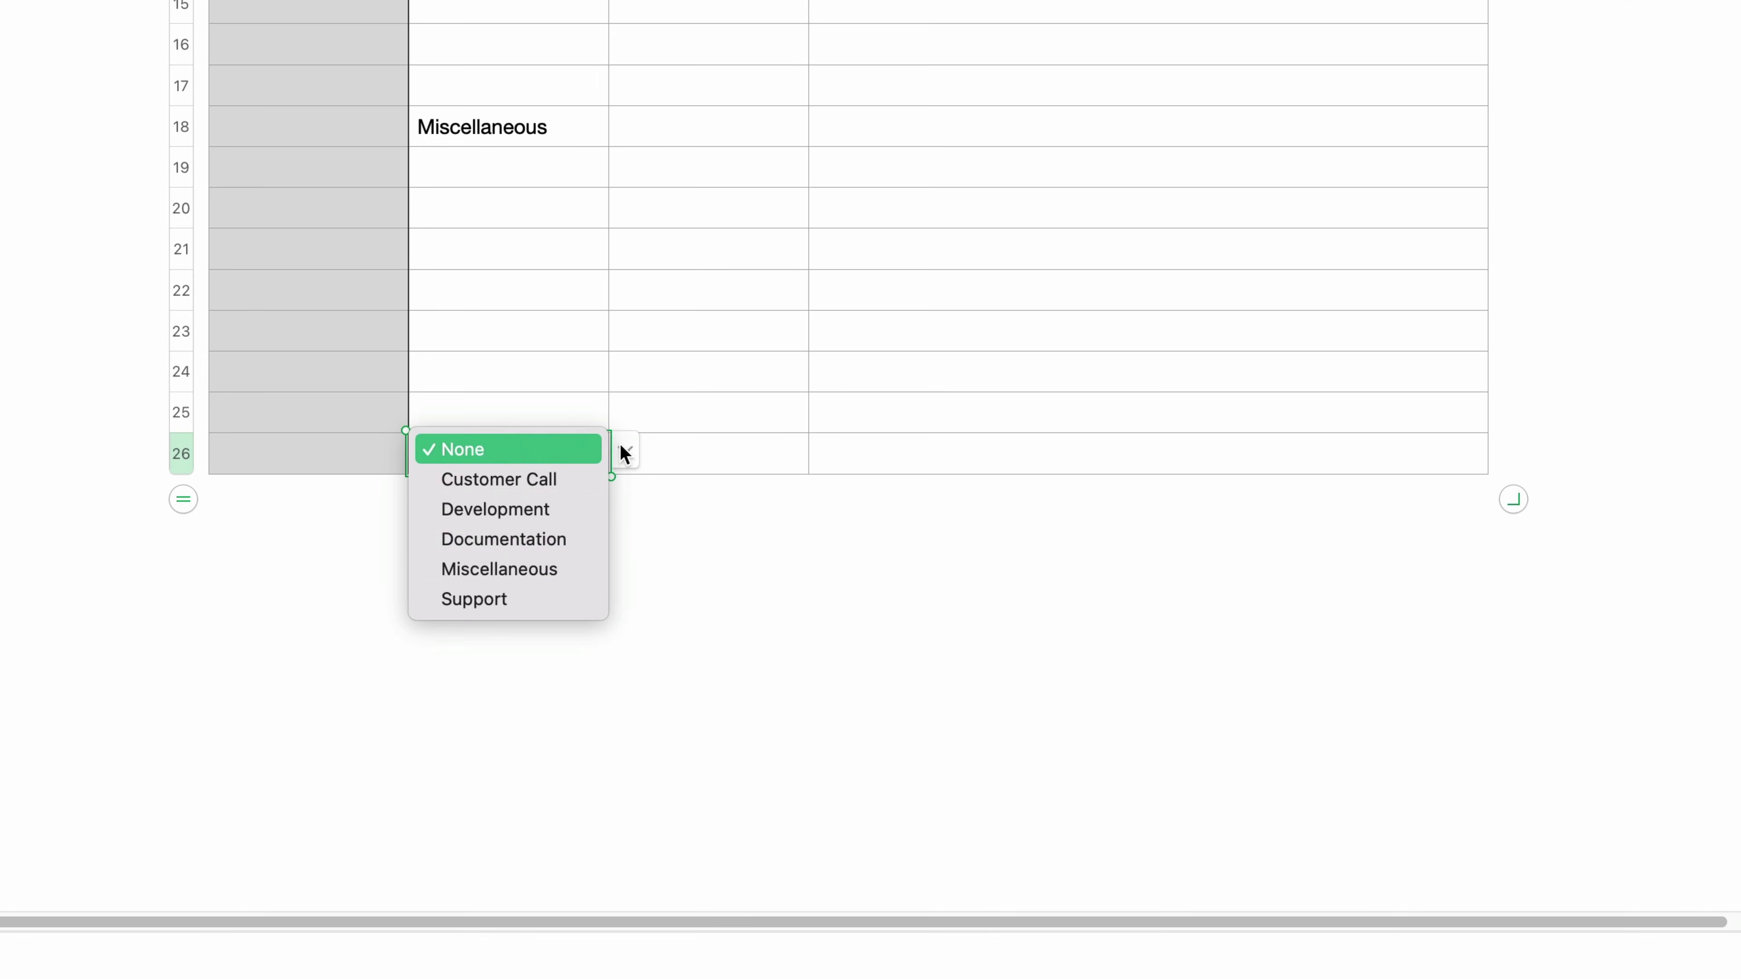
{"action": "left_click", "coordinate": [546, 569]}
{"action": "left_click", "coordinate": [569, 343]}
{"action": "key", "text": "Down"}
{"action": "key", "text": "Down"}
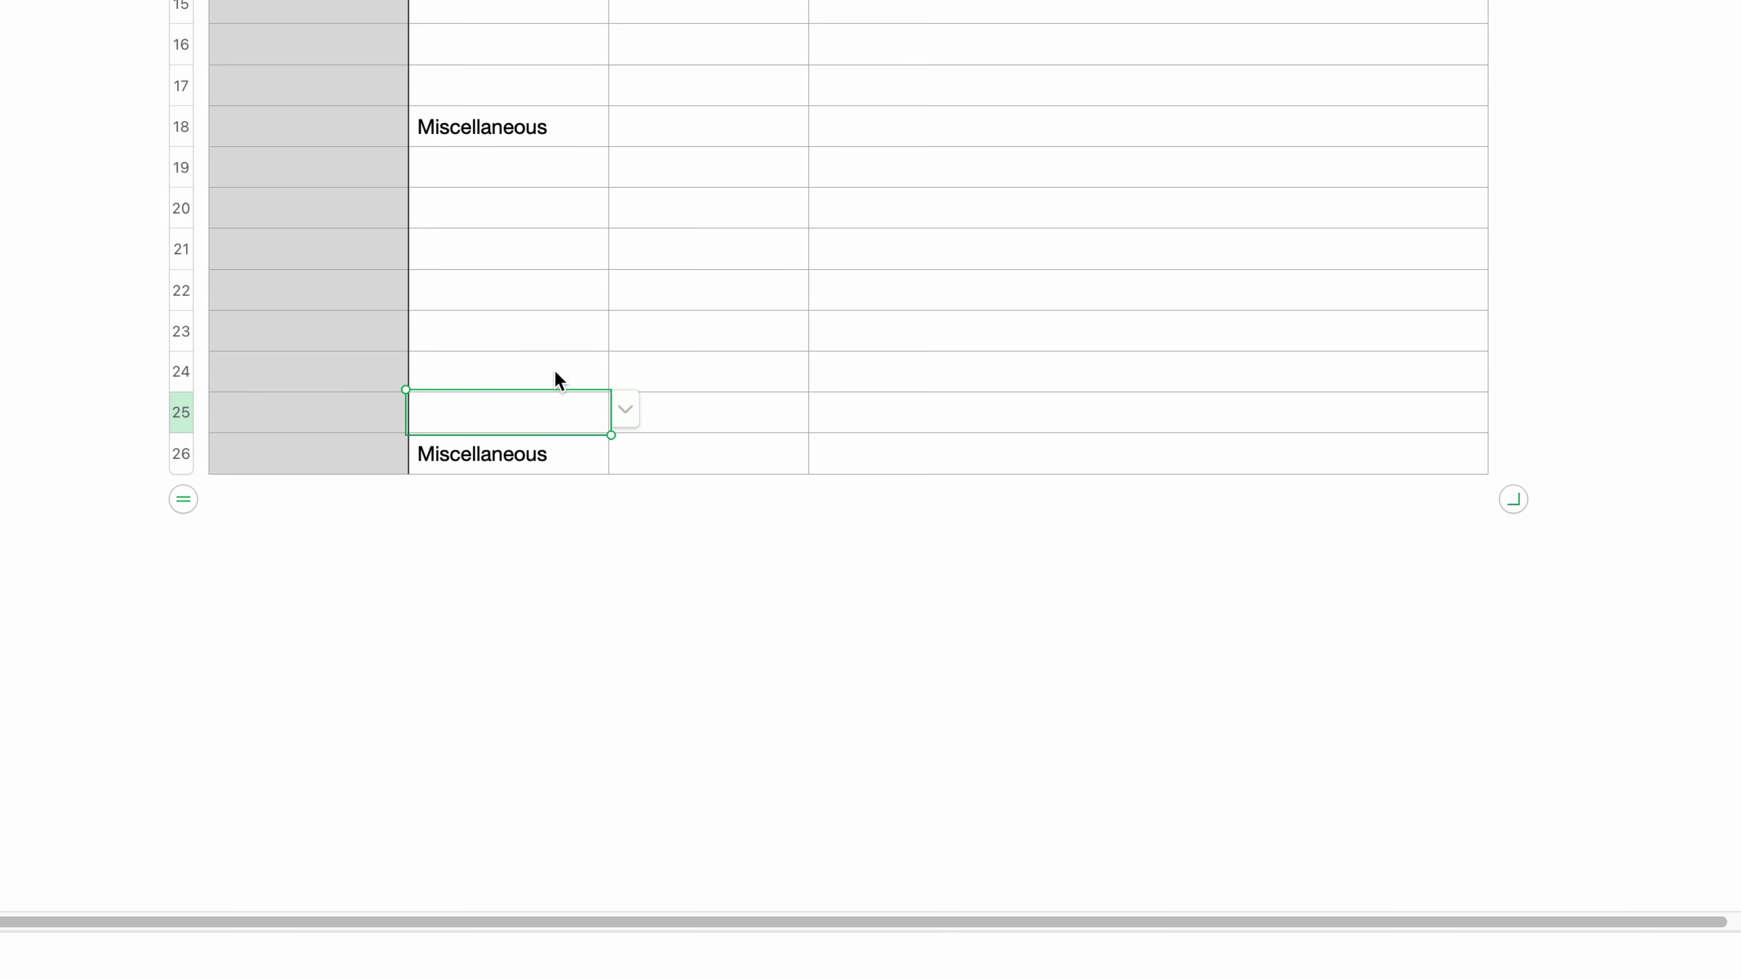
{"action": "left_click", "coordinate": [547, 332]}
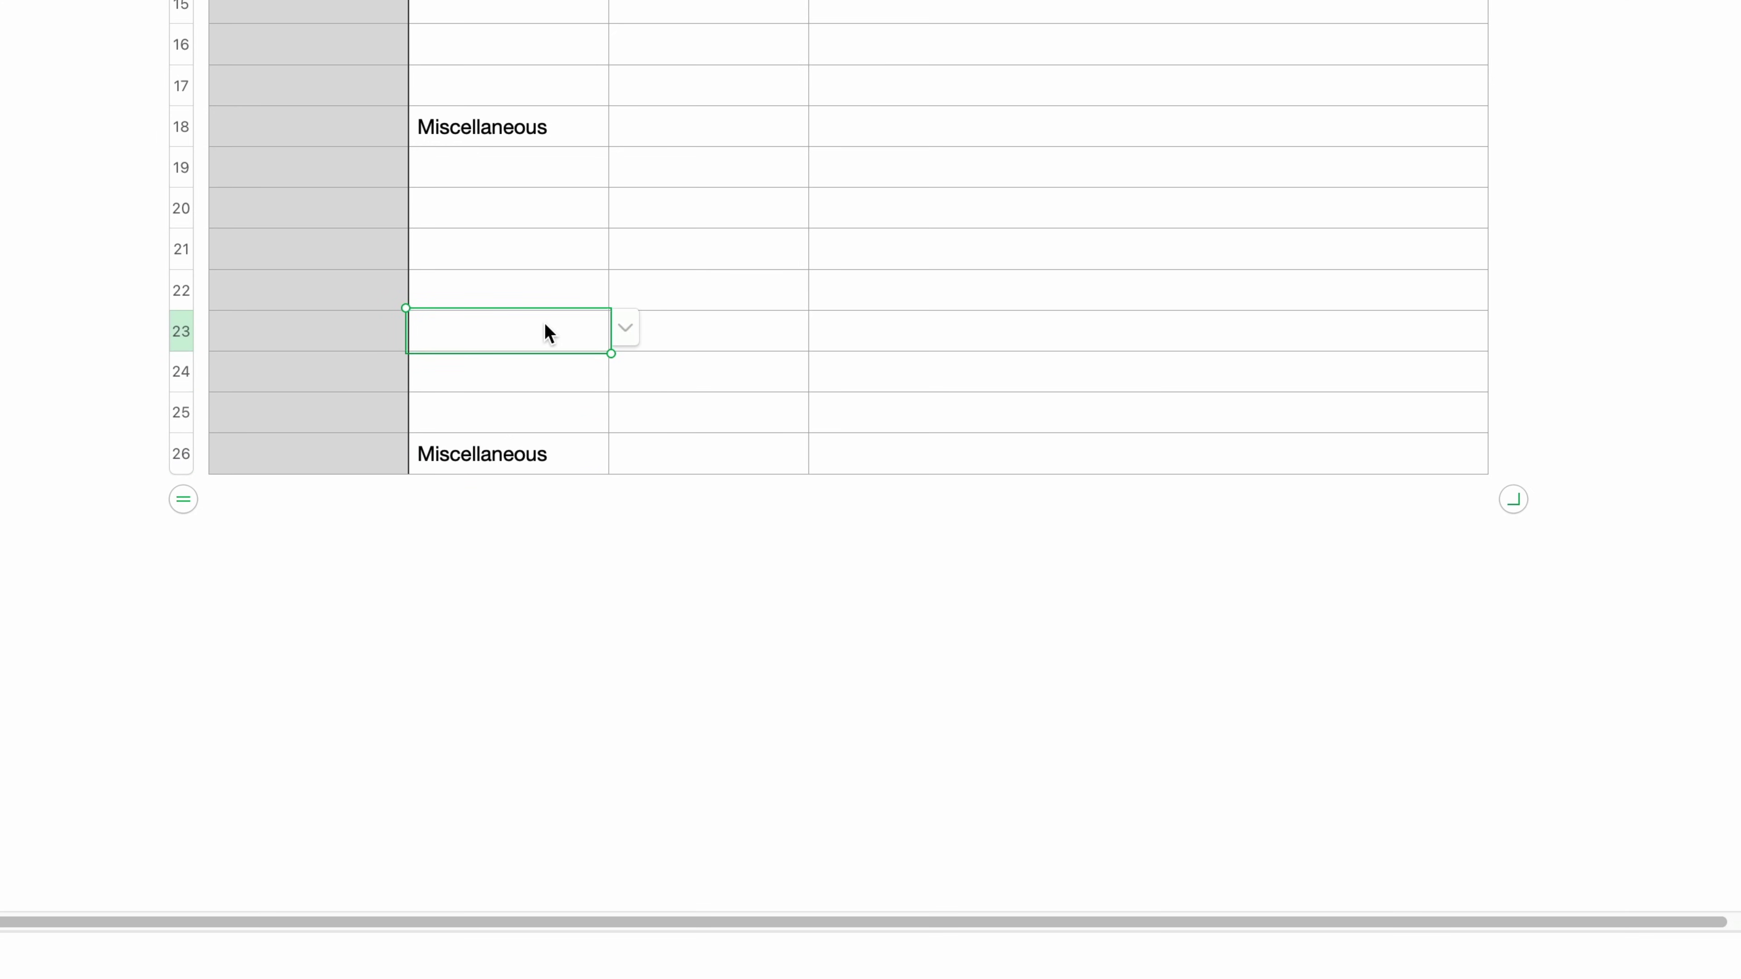